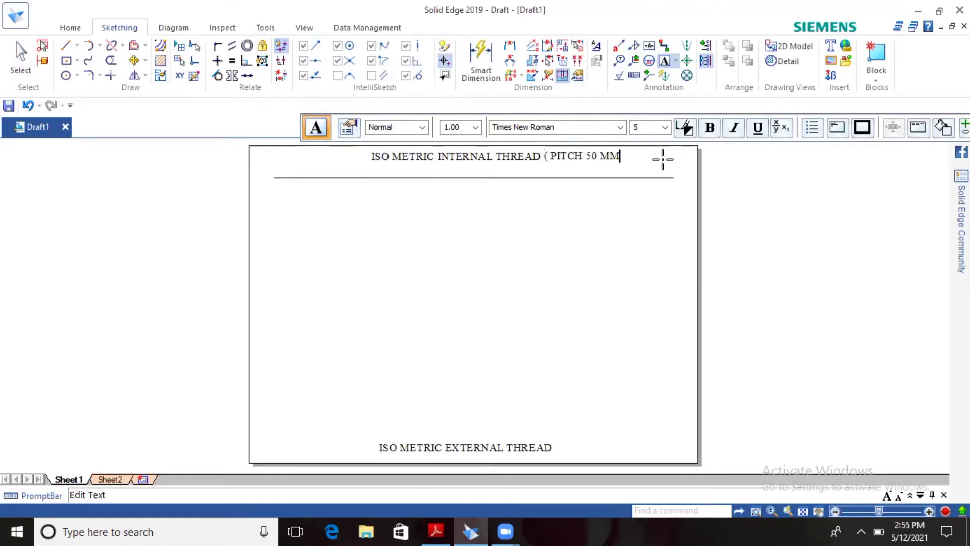
- Finish the internal thread title text and offset the horizontal line beneath it 43.3 mm downward
key("Escape")
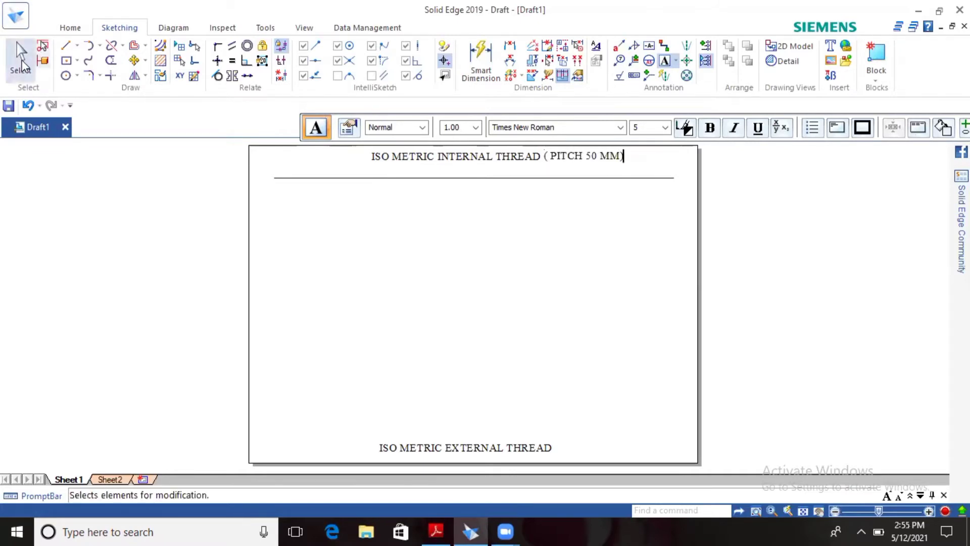
left_click(66, 46)
left_click(135, 47)
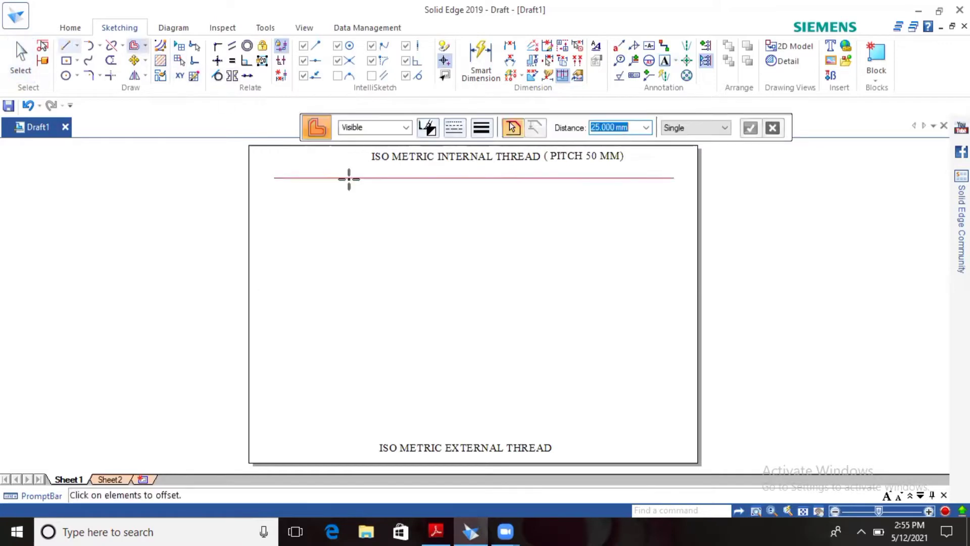
left_click(347, 177)
type("43.3")
key("Return")
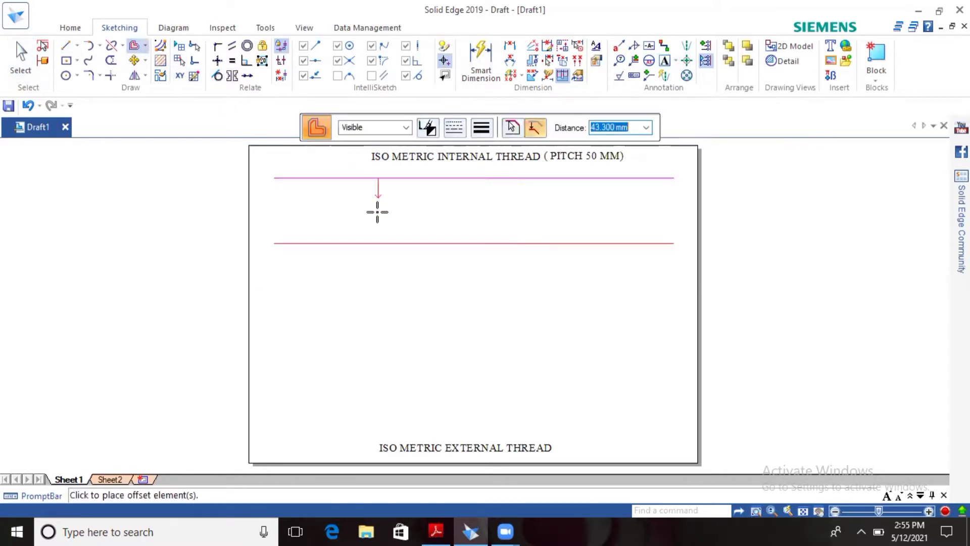
left_click(351, 237)
scroll(411, 167, "up", 3)
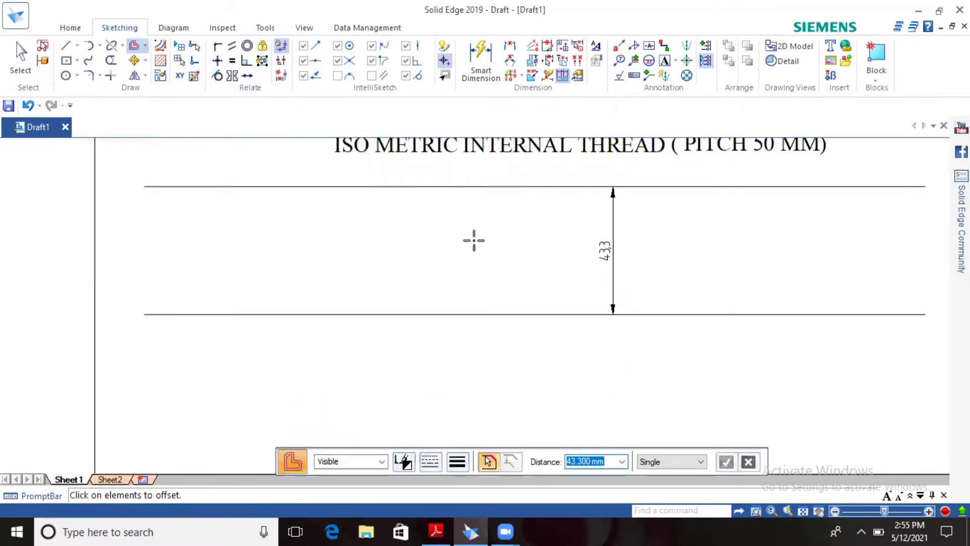
- Move the 43.3 mm dimension beyond the left ends of the two horizontal lines
left_click(20, 57)
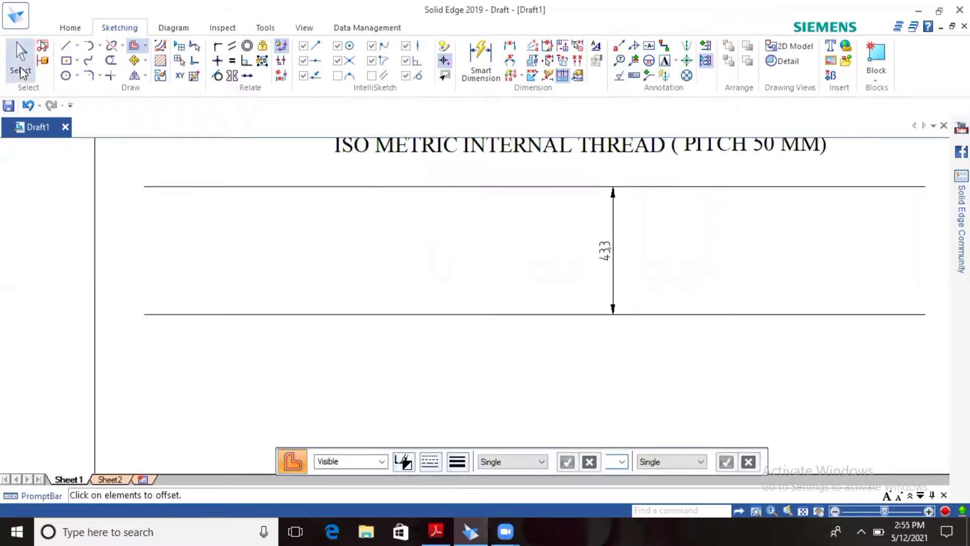
left_click(604, 216)
left_click_drag(604, 213, 109, 232)
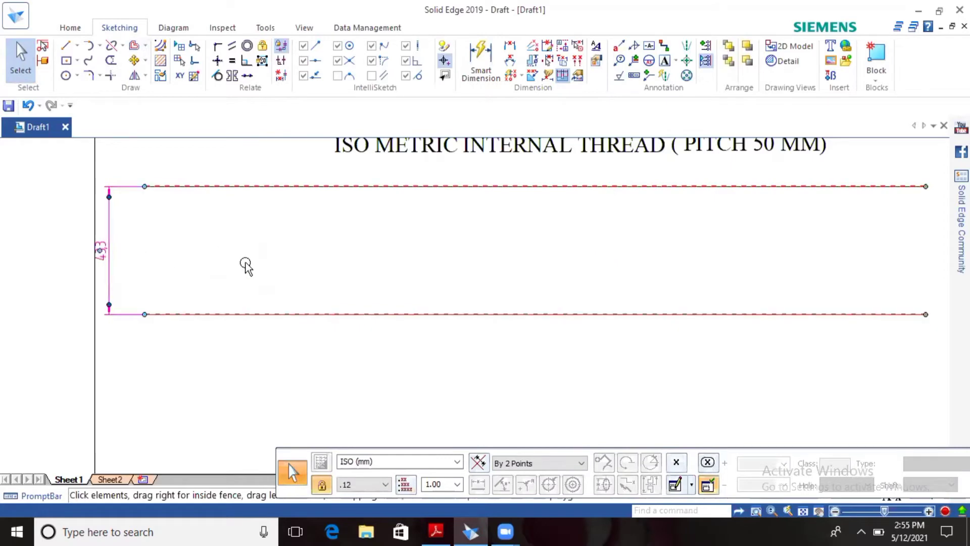
left_click(323, 270)
- Offset the upper horizontal line 21.65 mm downward and move its dimension to the left ends of the lines
left_click(134, 46)
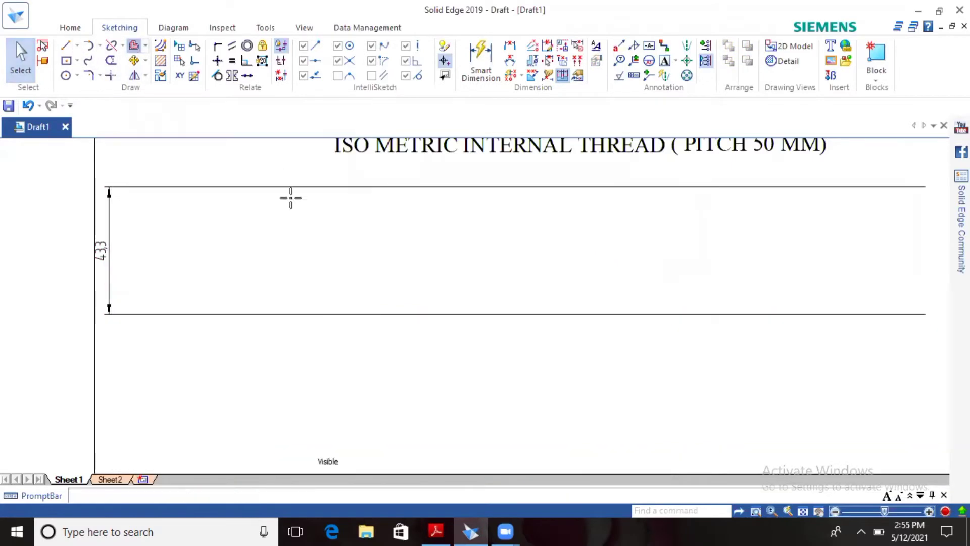
left_click(293, 186)
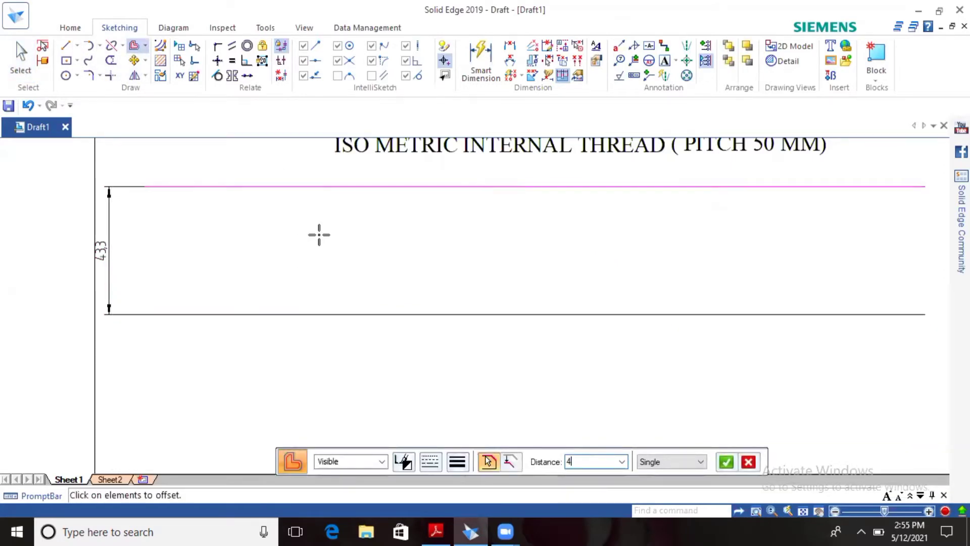
key("Return")
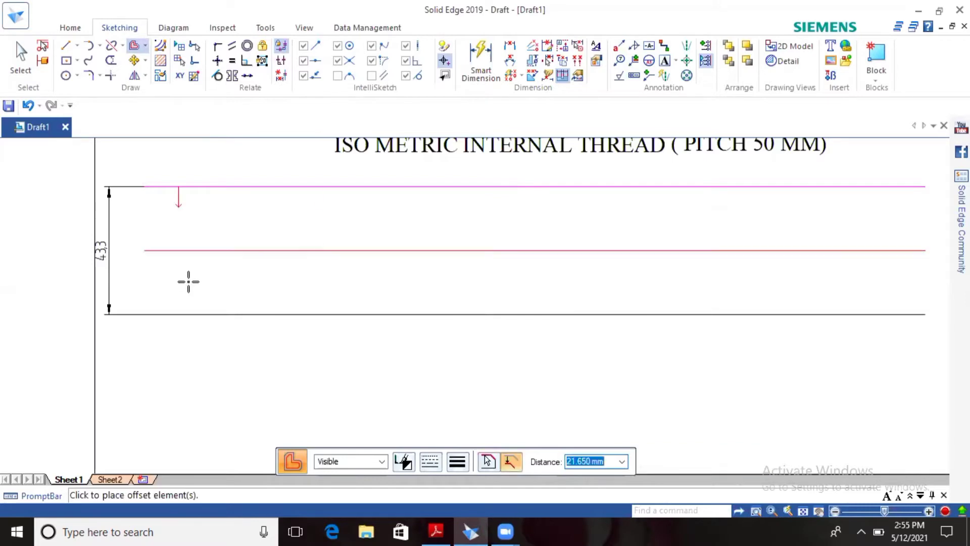
left_click(248, 250)
left_click(21, 58)
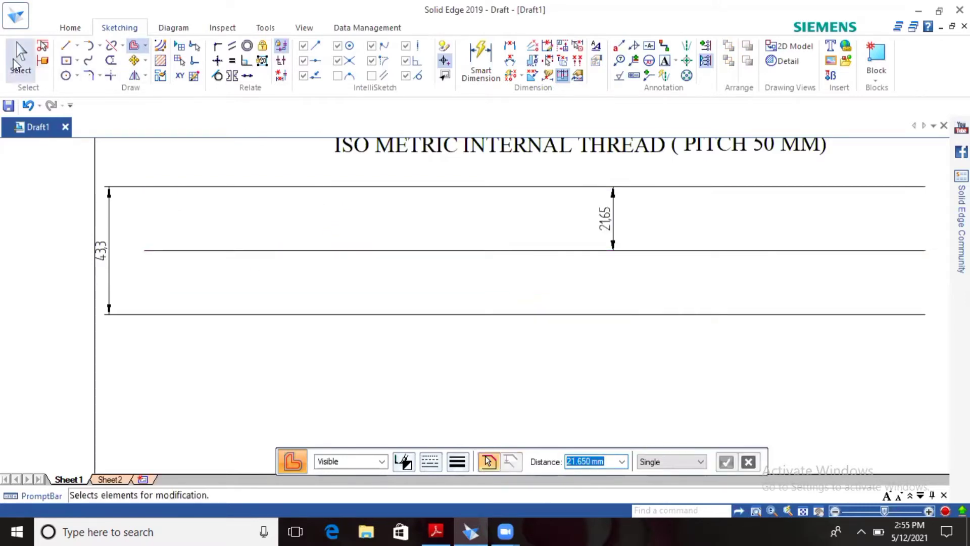
left_click_drag(613, 244, 128, 248)
left_click(225, 292)
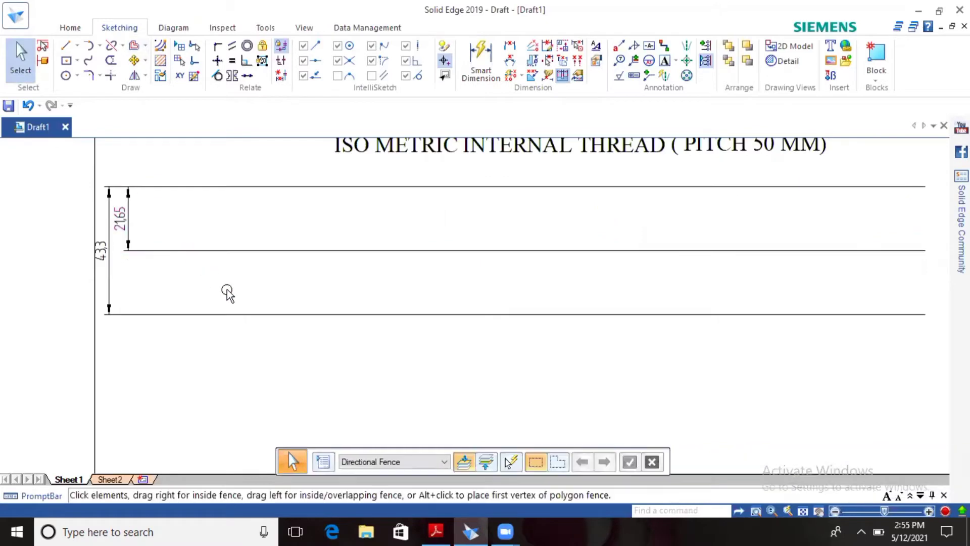
- Change the middle horizontal line to a long dash-dot centre line type
left_click(295, 251)
left_click(430, 461)
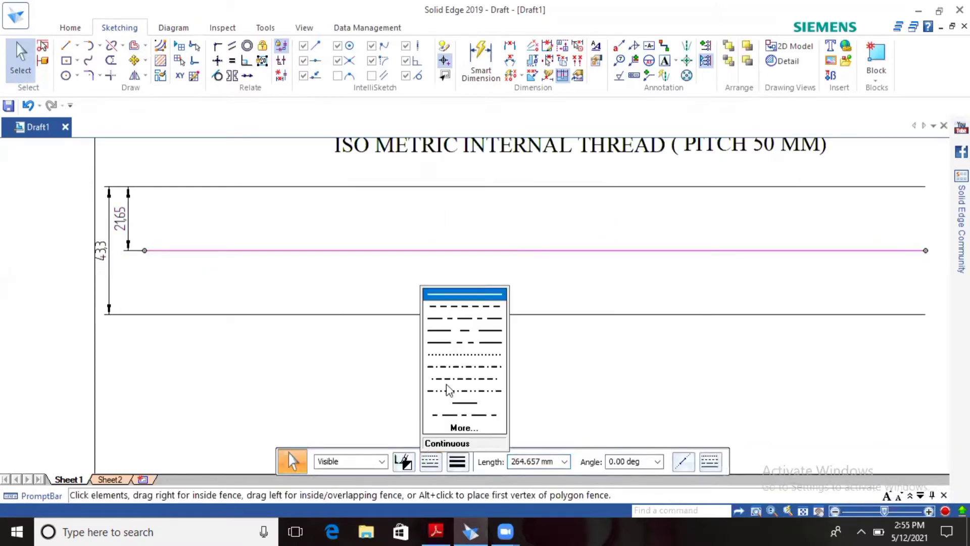
left_click(453, 320)
left_click(479, 397)
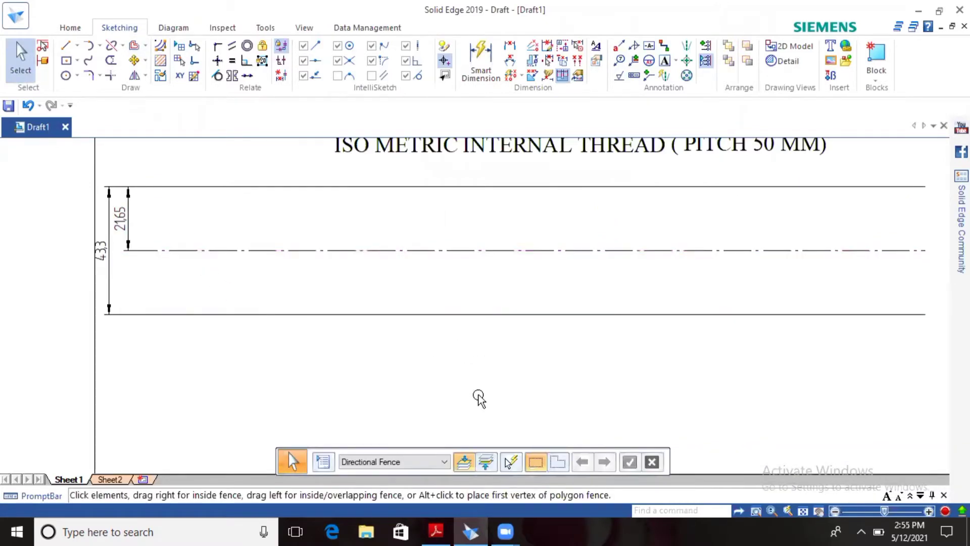
- Offset the uppermost horizontal line 5.412 mm downward and move its dimension to the left ends of the lines
left_click(134, 47)
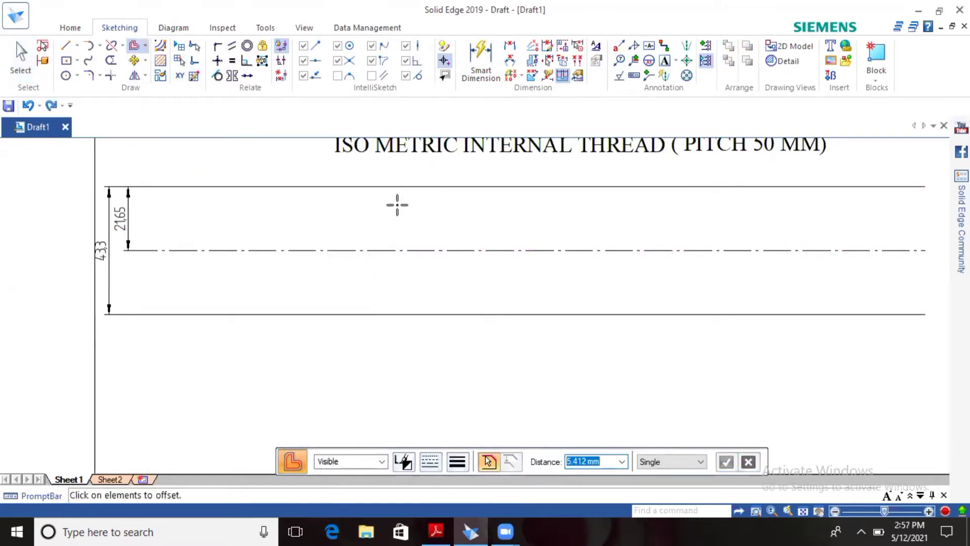
left_click(375, 188)
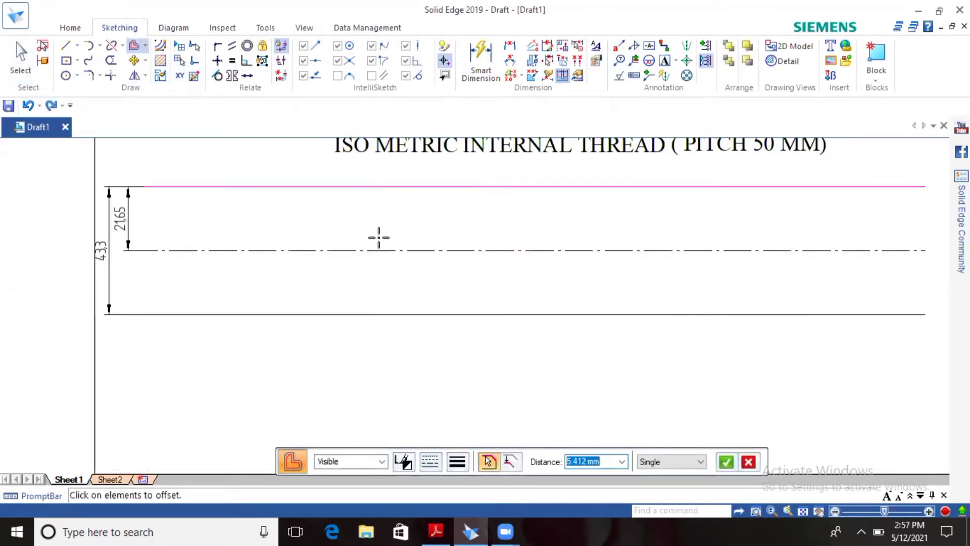
right_click(338, 227)
left_click(218, 202)
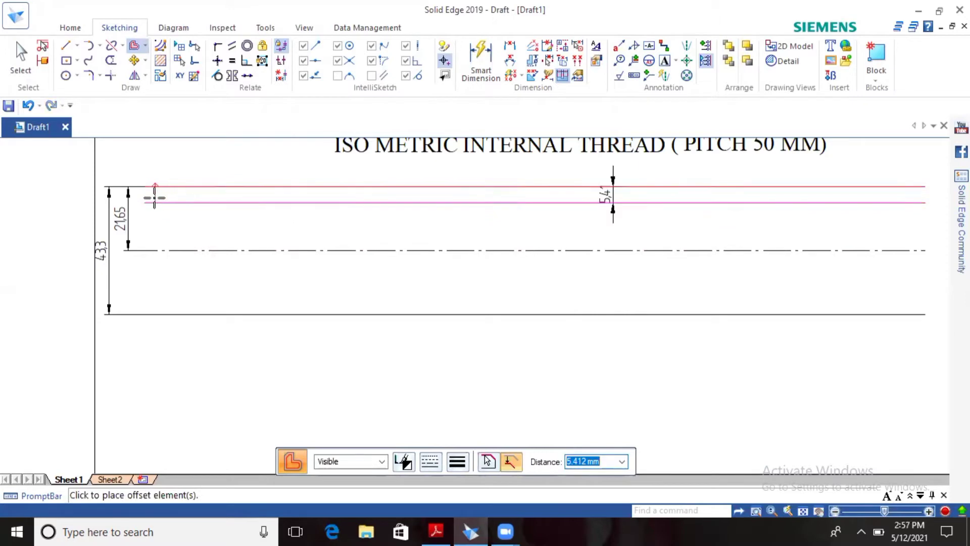
key("Escape")
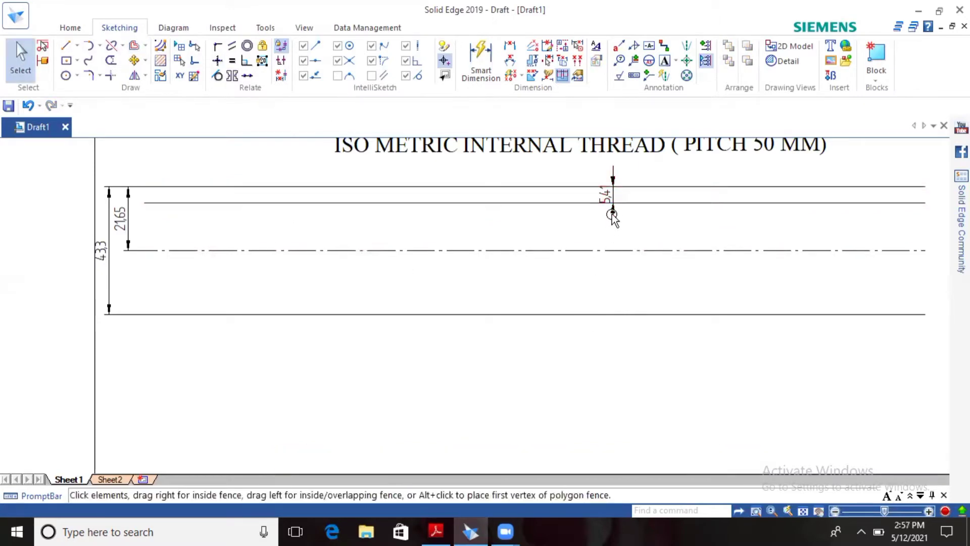
left_click_drag(610, 210, 150, 219)
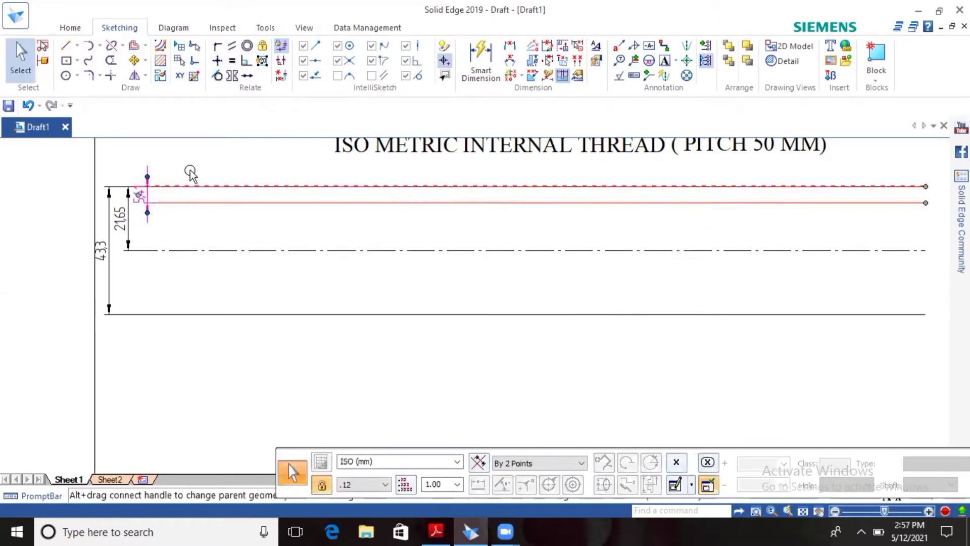
left_click(397, 285)
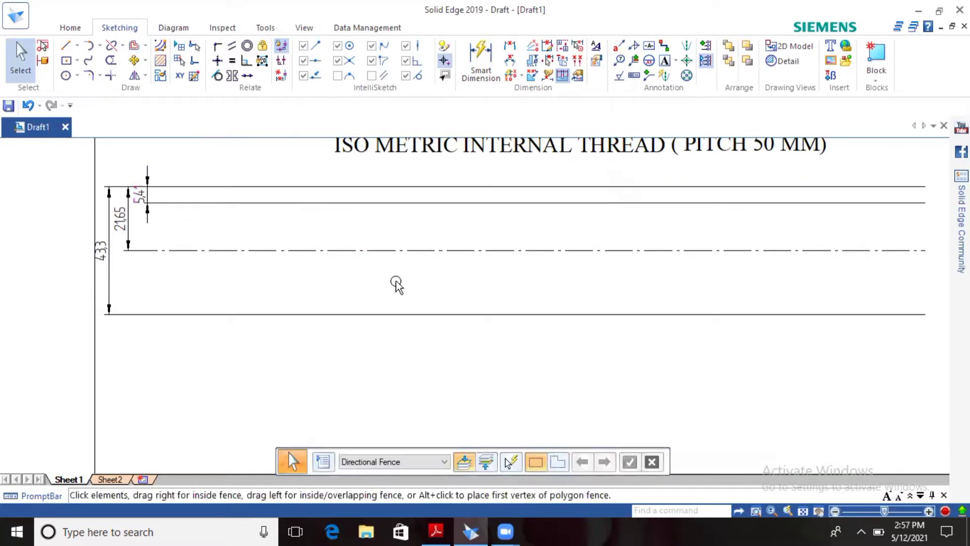
- Offset the lowest horizontal line upward by 43.3/4 mm and move its dimension to the left ends of the lines
left_click(134, 46)
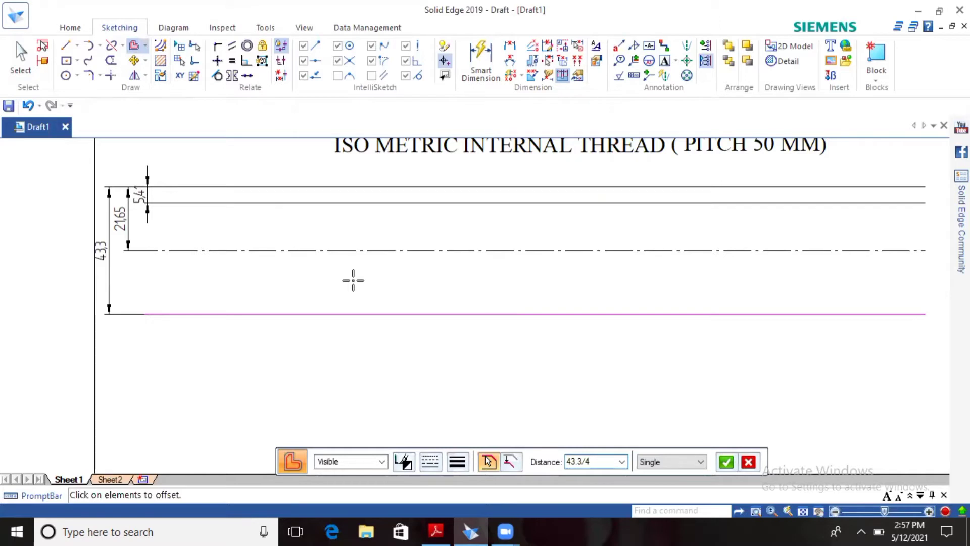
type("43.3/4")
key("Return")
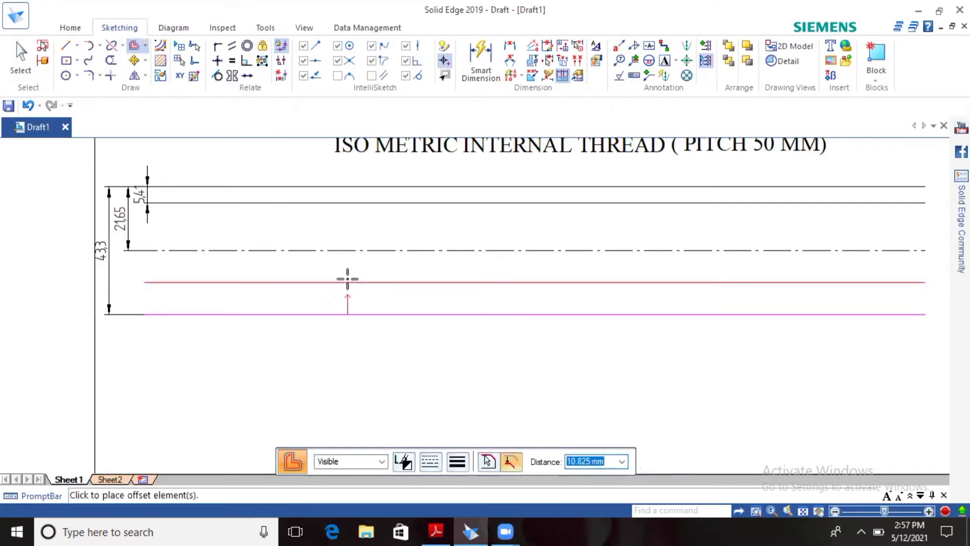
left_click(146, 278)
key("Escape")
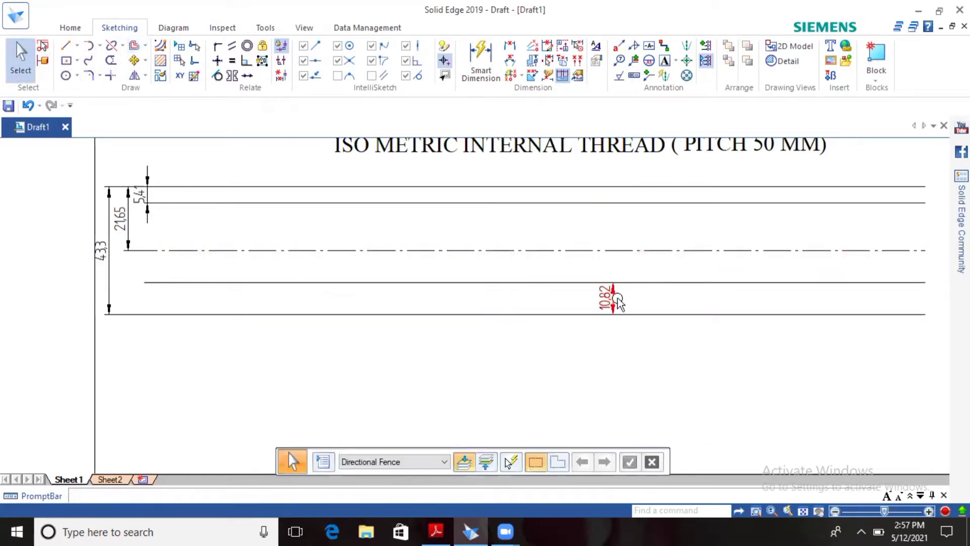
left_click(610, 296)
left_click_drag(610, 296, 132, 271)
left_click(235, 395)
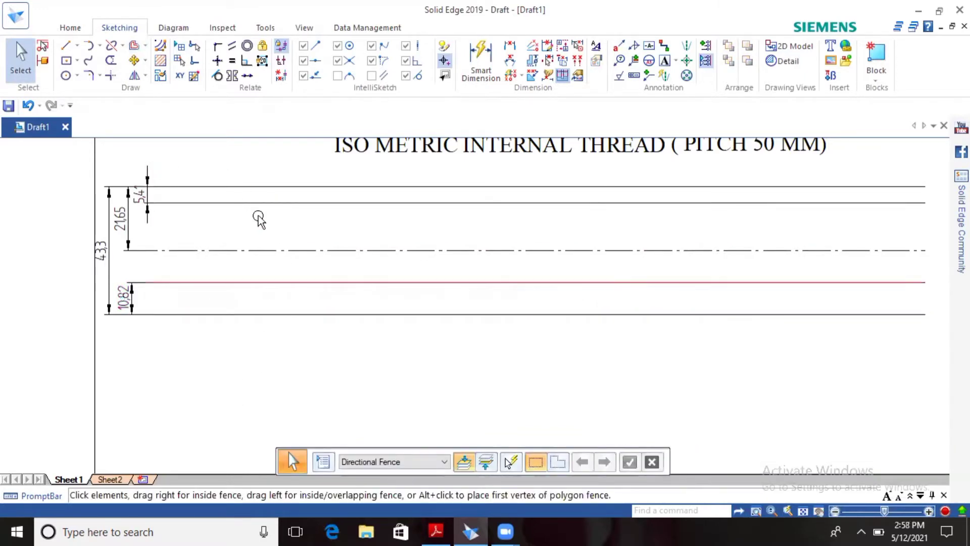
- Draw a vertical line about 64 mm long across all the horizontal lines near their left ends
left_click(66, 45)
left_click(166, 162)
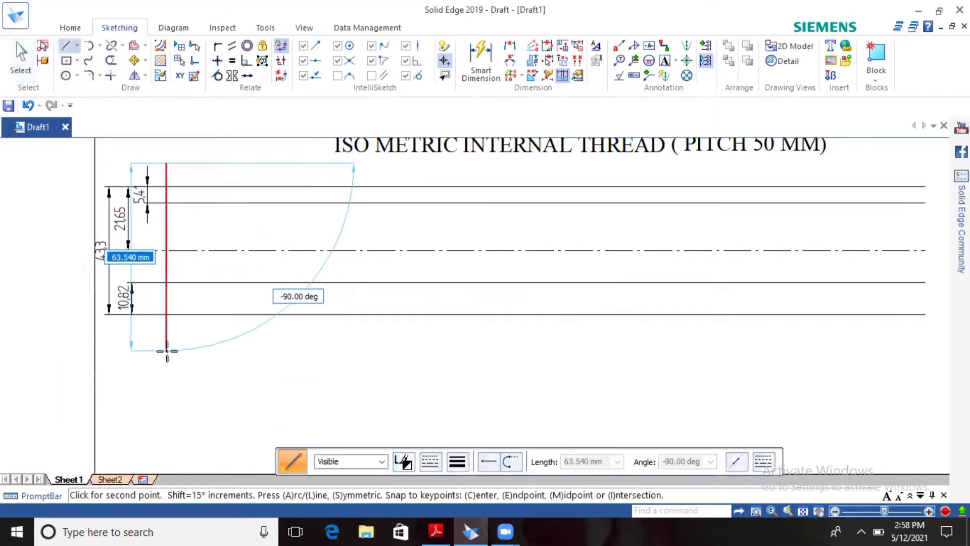
left_click(166, 354)
right_click(308, 346)
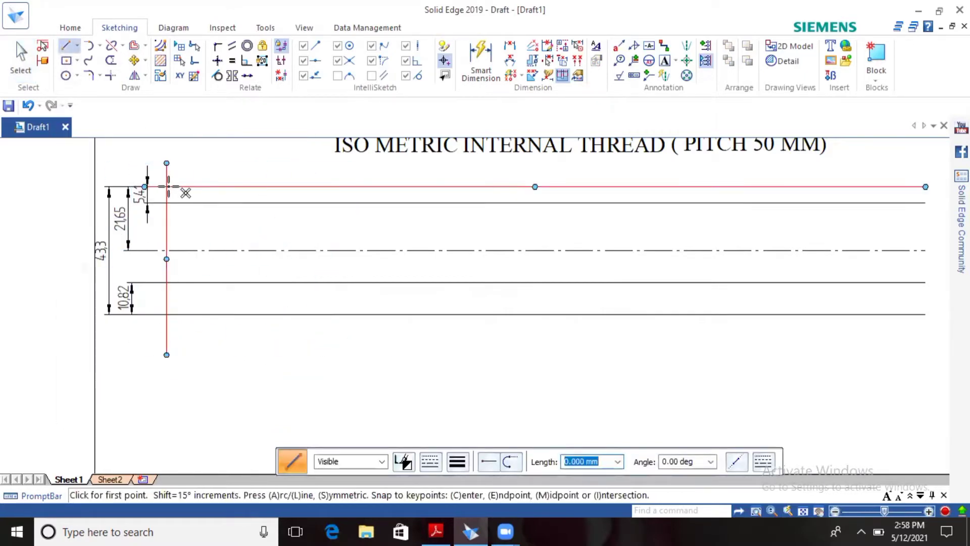
- Offset the vertical line 50 mm to the right and move its dimension below the lowest horizontal line
left_click(133, 46)
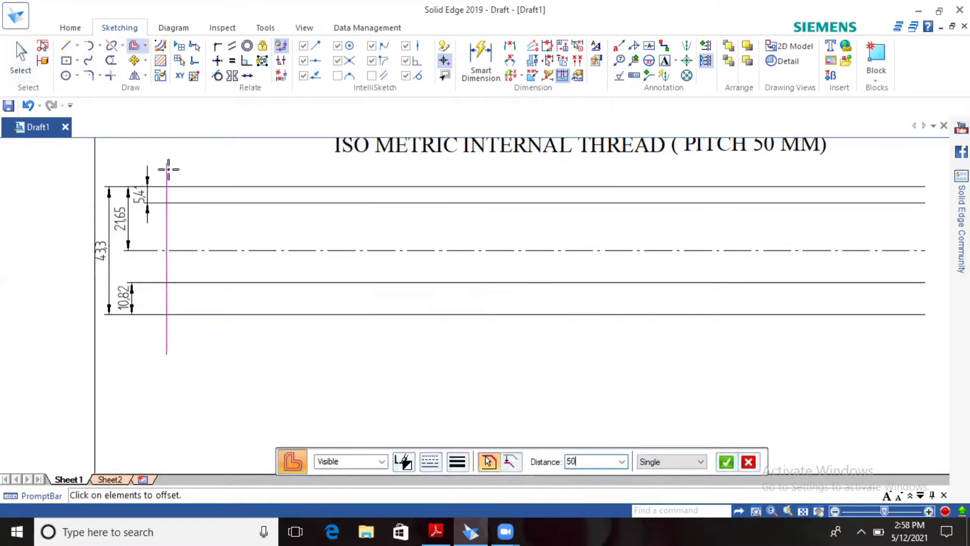
left_click(167, 169)
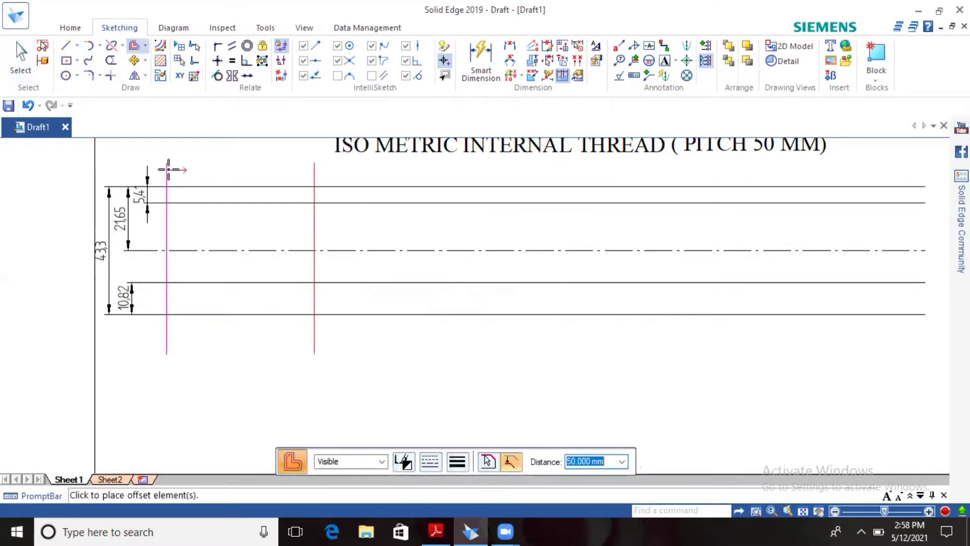
left_click(310, 169)
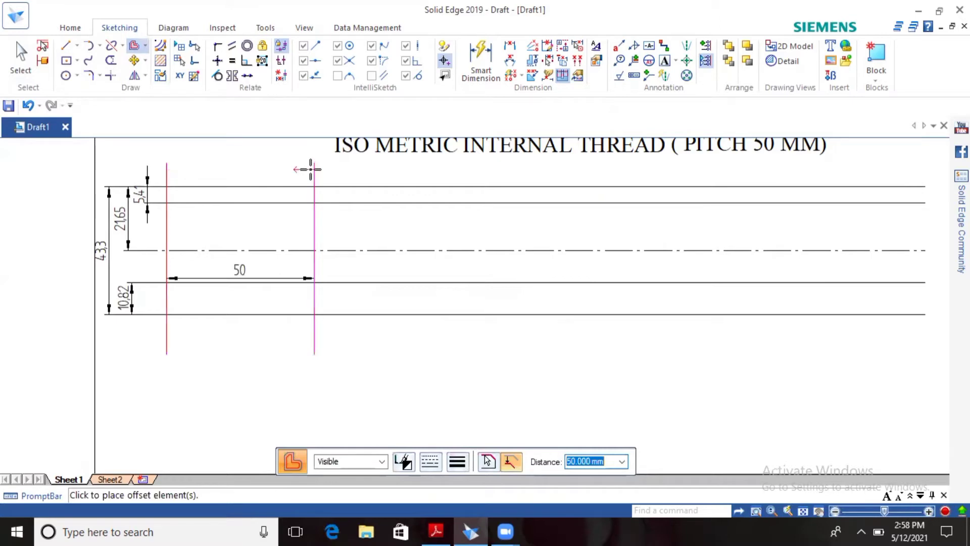
right_click(378, 230)
key("Escape")
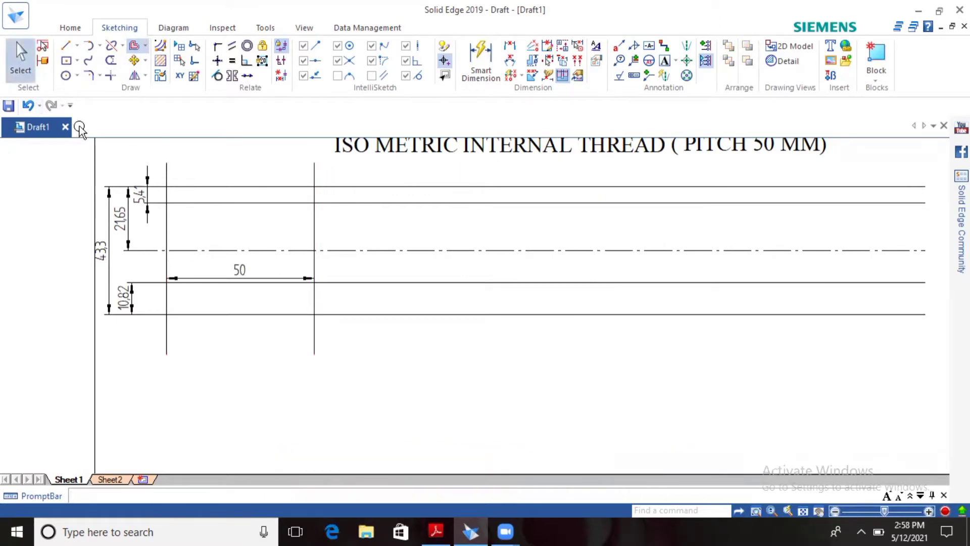
left_click(263, 278)
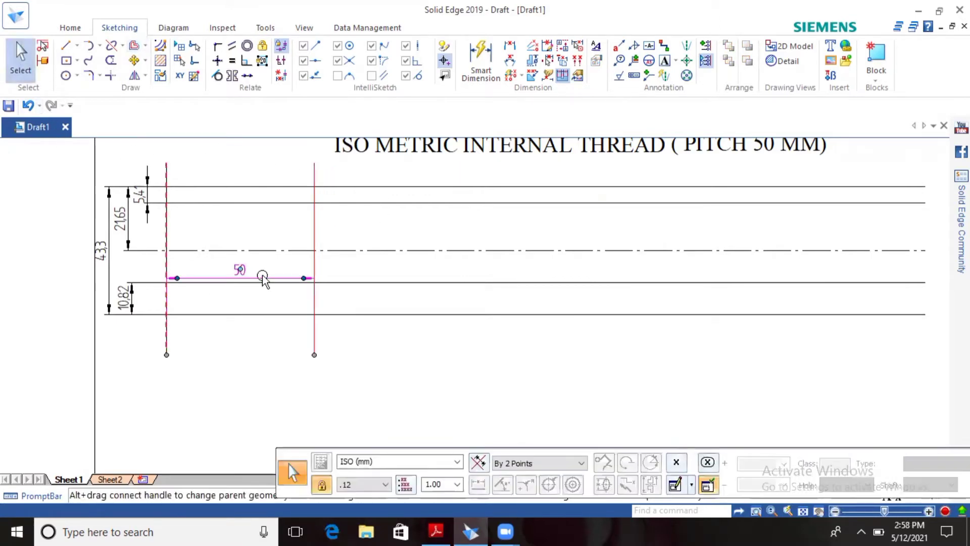
left_click_drag(254, 279, 254, 360)
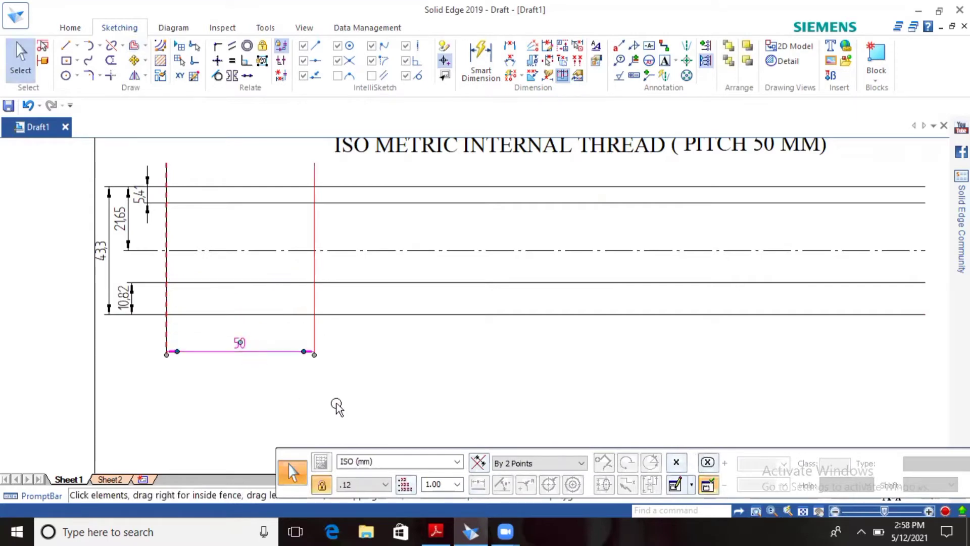
key("Escape")
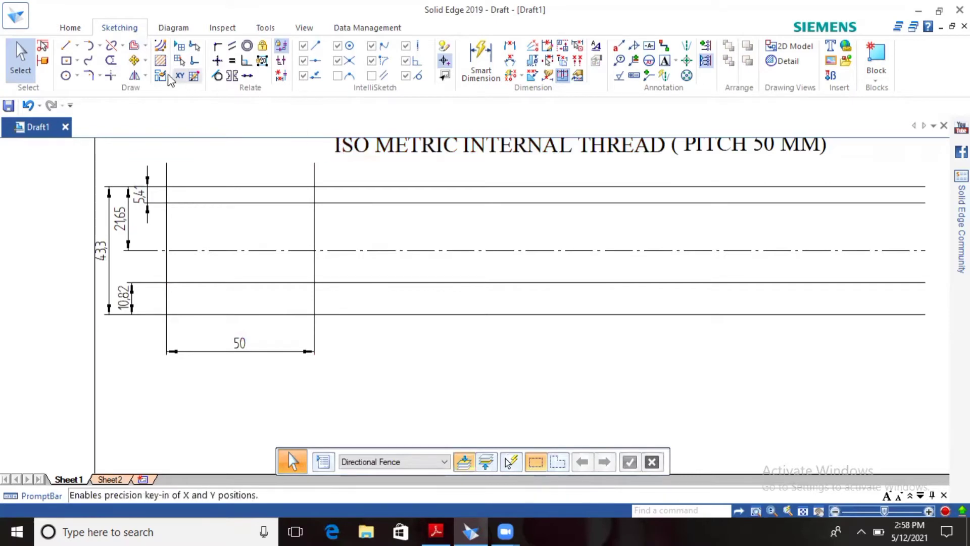
- Draw a V from the first vertical's intersection with the uppermost horizontal, down at -60° to the lowest line, and up to the second vertical's uppermost intersection
left_click(66, 46)
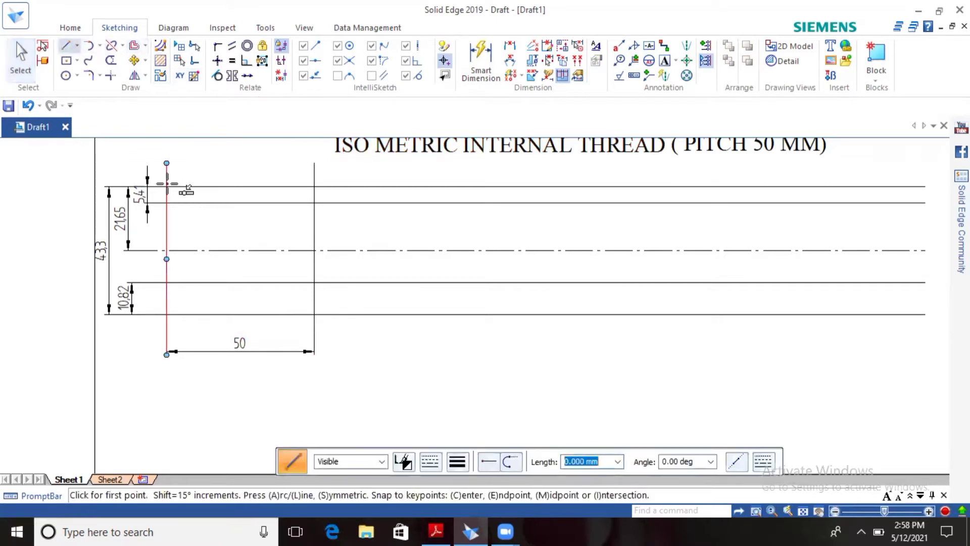
scroll(167, 191, "up", 5)
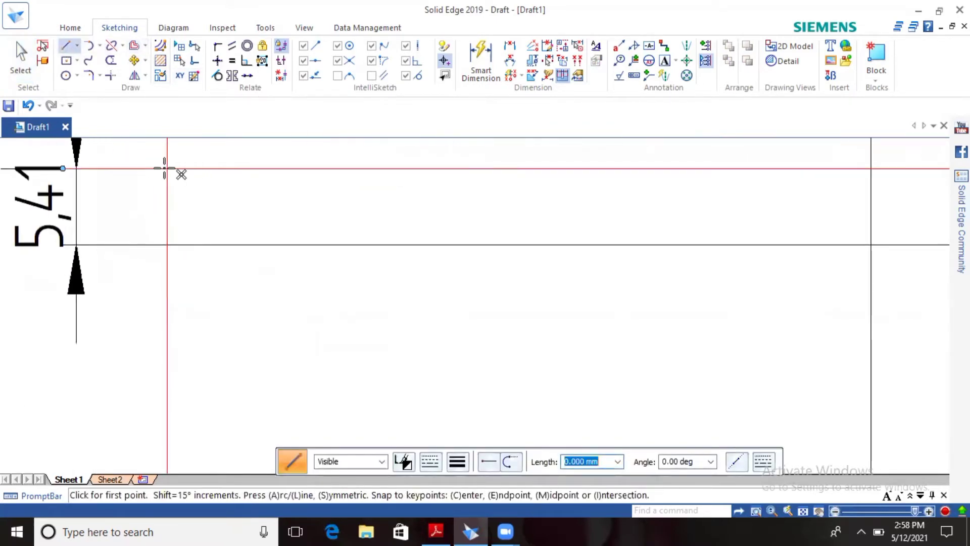
left_click(165, 169)
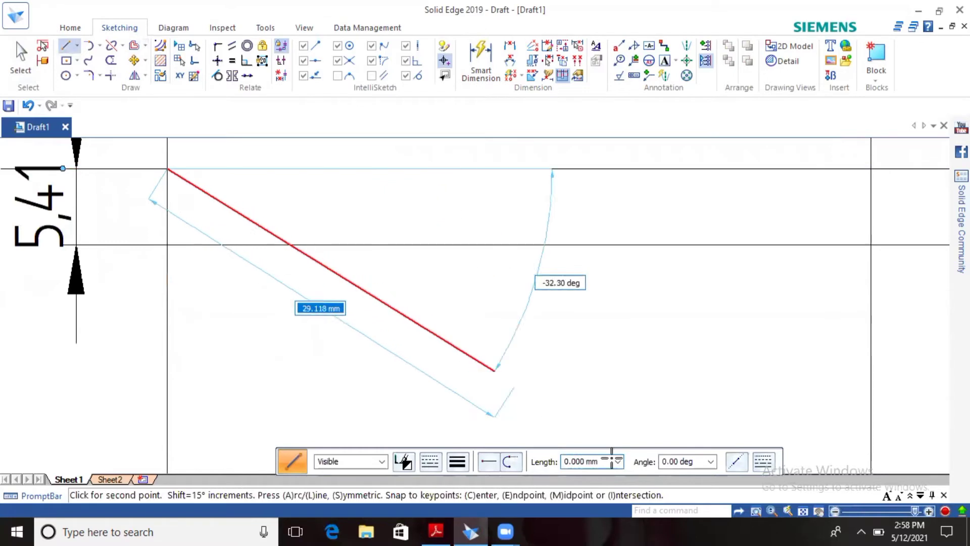
left_click(803, 510)
scroll(325, 225, "up", 2)
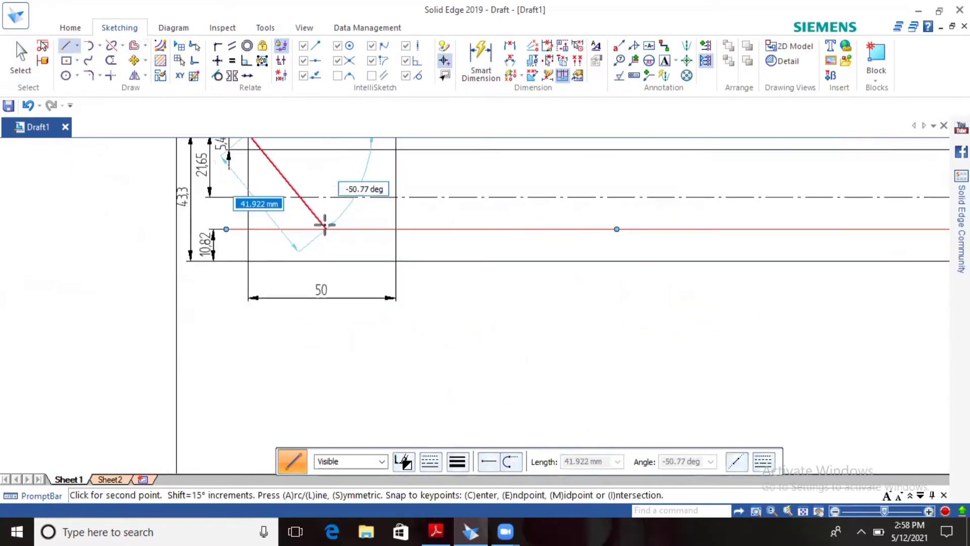
scroll(323, 225, "down", 2)
scroll(321, 168, "up", 3)
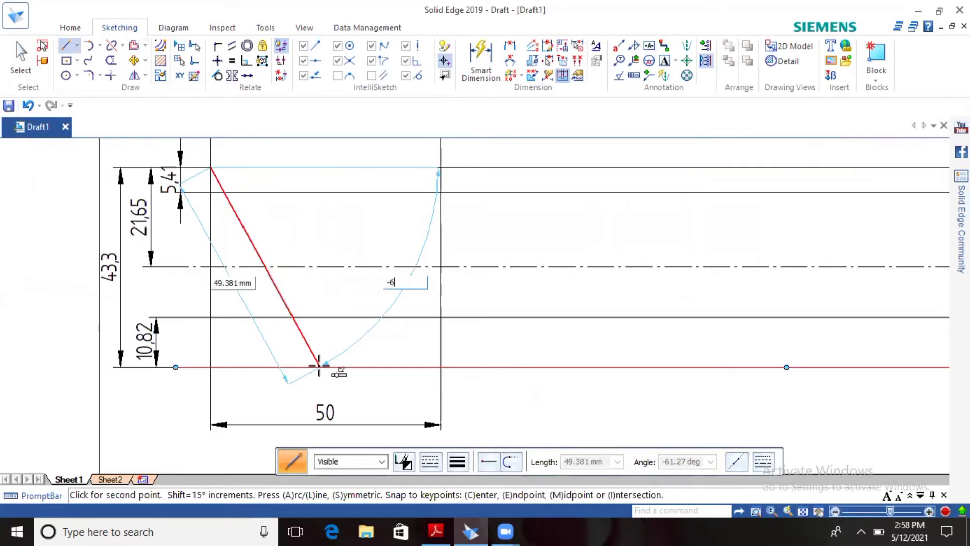
key("Return")
key("Tab")
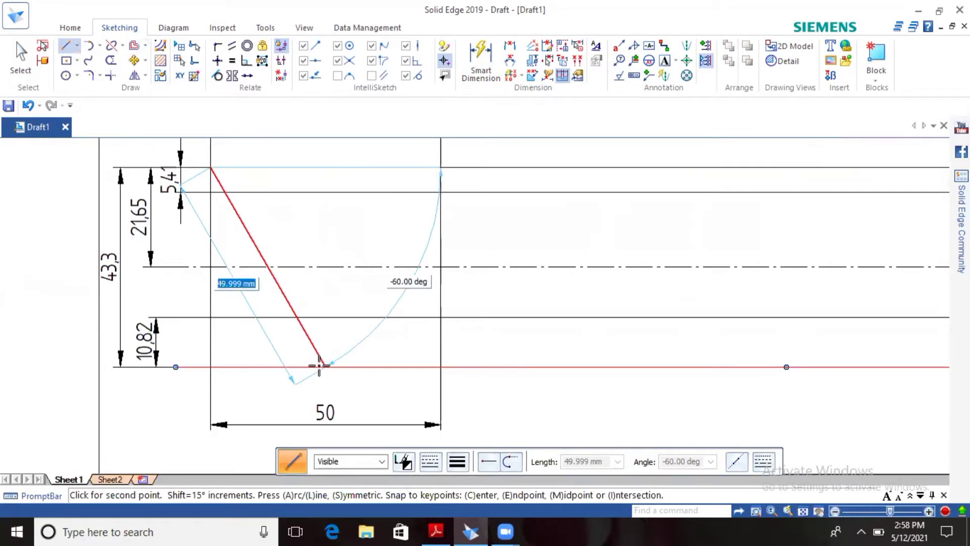
left_click(324, 367)
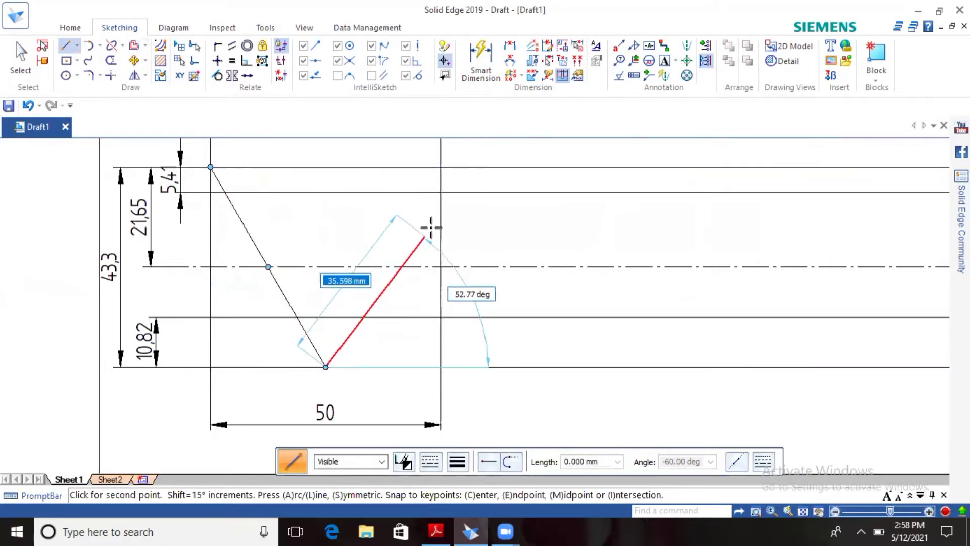
left_click(439, 168)
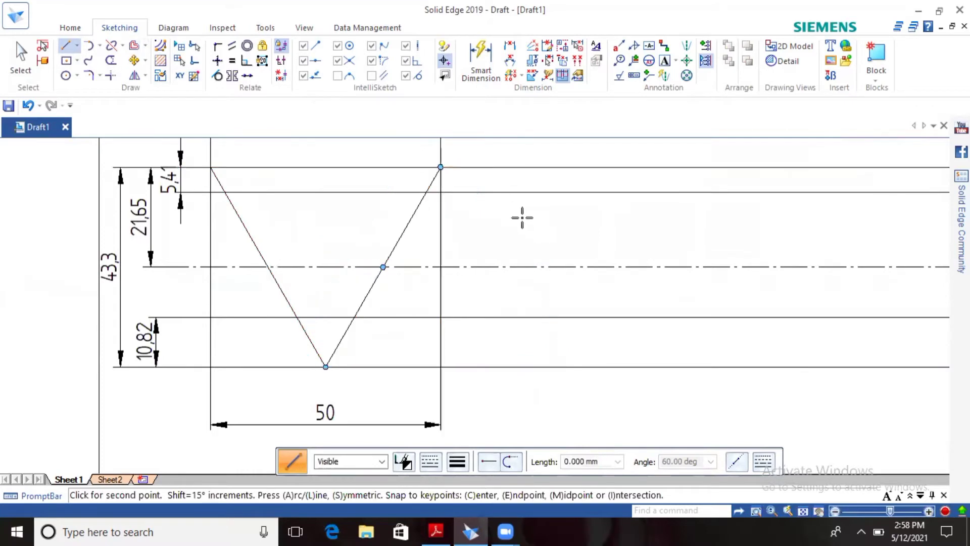
- Dimension the angle between the two flanks of the V, placing it inside the V above the centre line
left_click(508, 60)
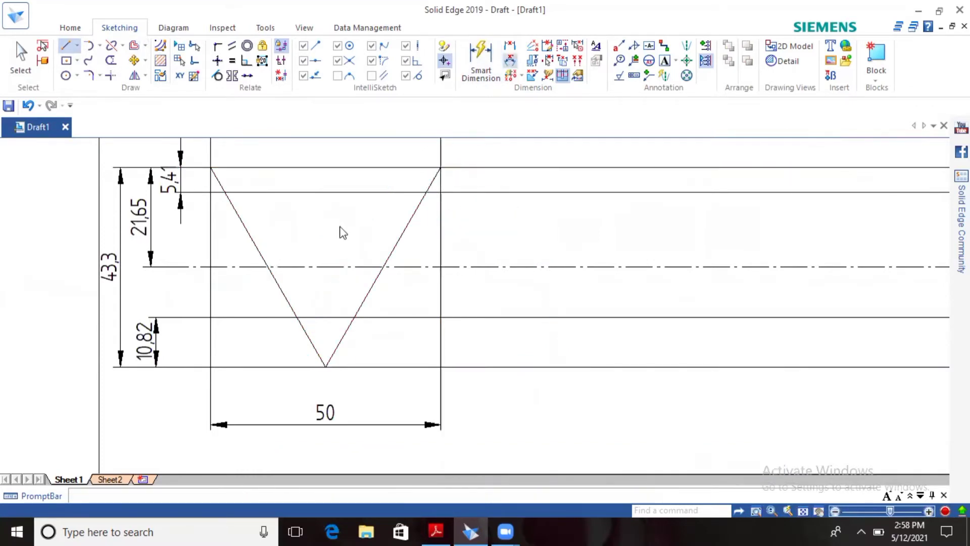
left_click(253, 242)
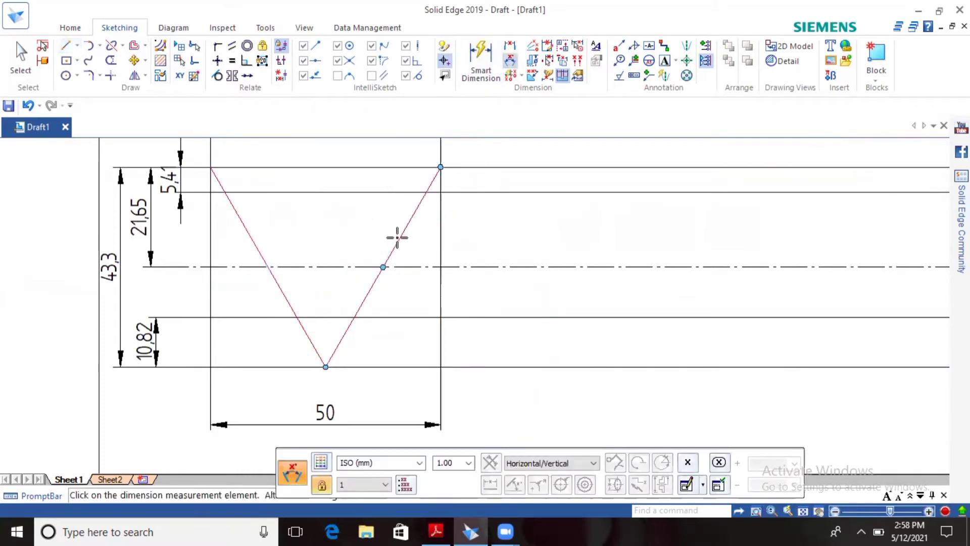
left_click(397, 238)
left_click(349, 212)
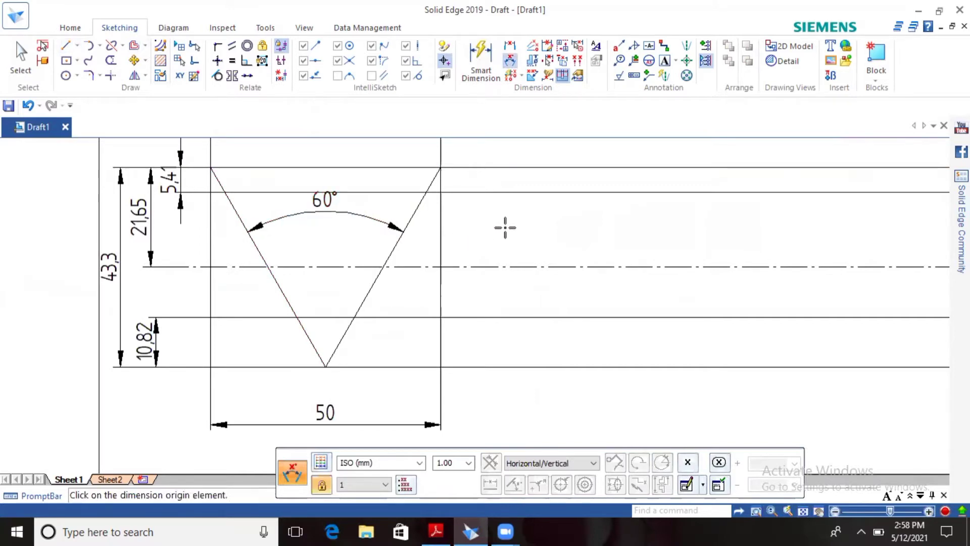
- Split the V's left flank where it crosses the second horizontal line and the line 10.82 mm above the lowest one
left_click(122, 45)
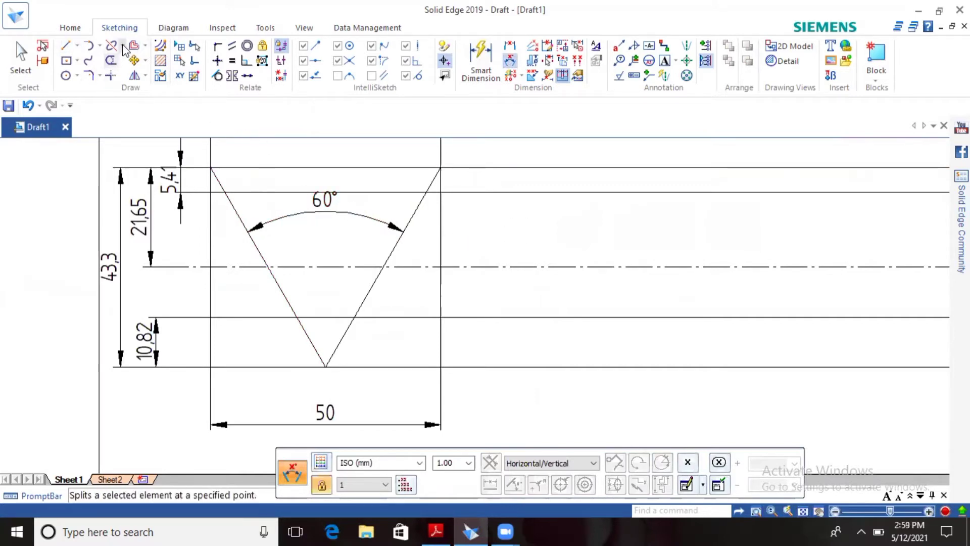
left_click(134, 68)
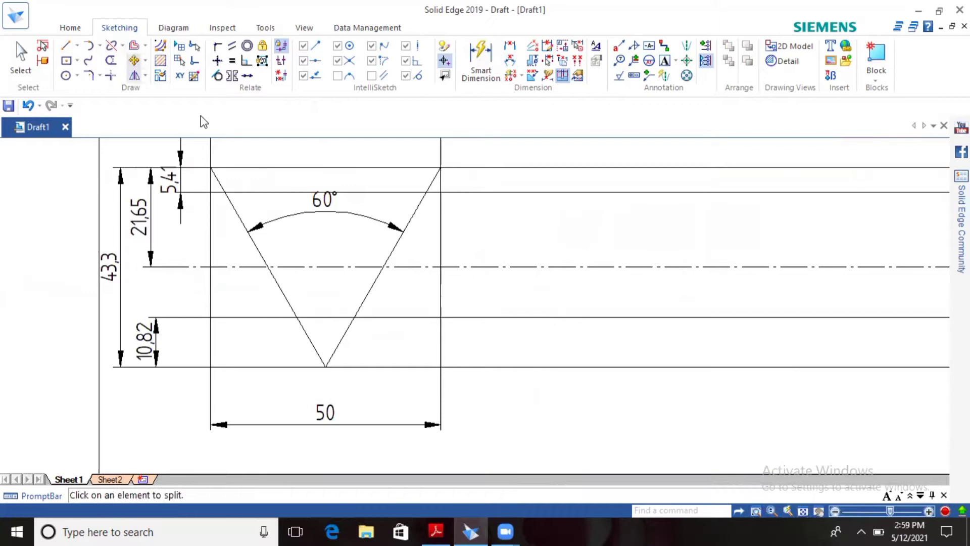
left_click(233, 209)
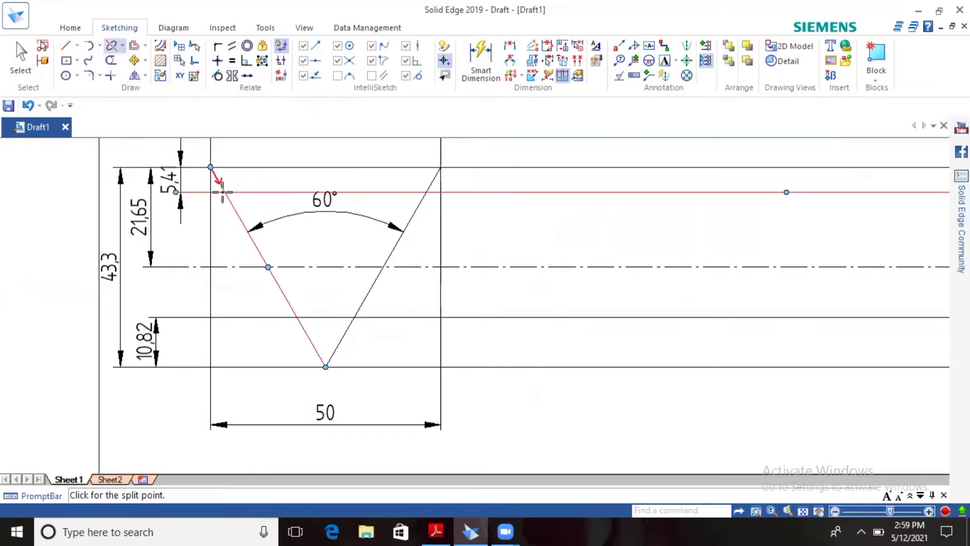
left_click(223, 192)
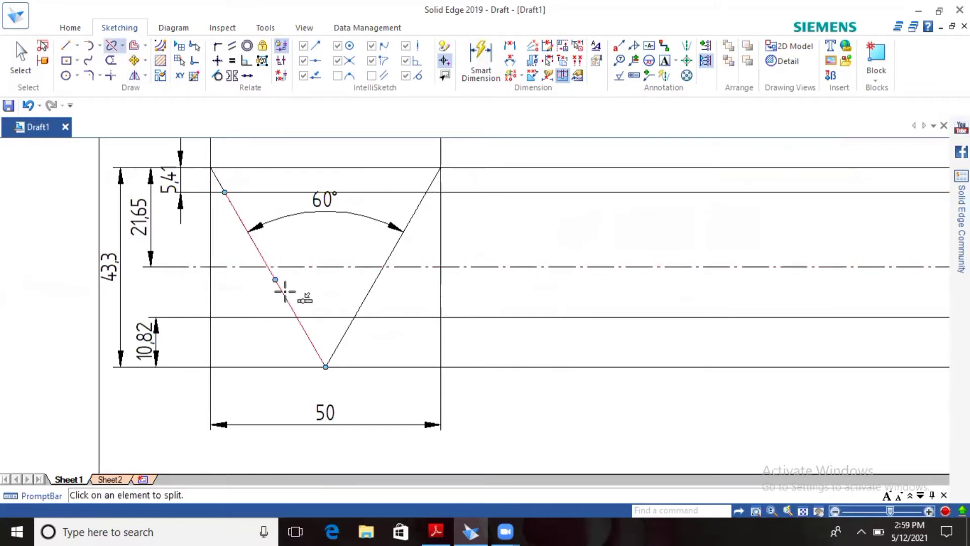
left_click(284, 289)
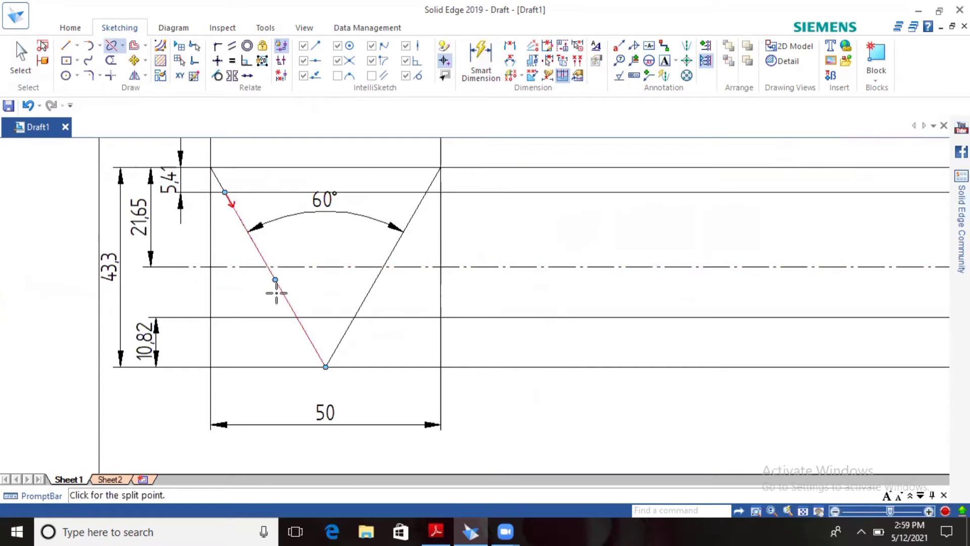
left_click(296, 318)
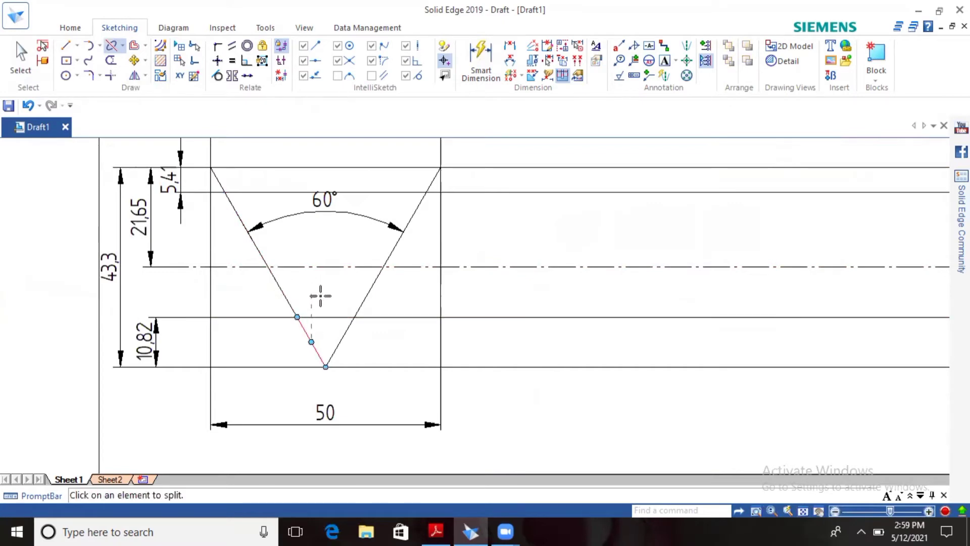
- Split the V's right flank at its crossings with the same two inner horizontal lines
left_click(361, 308)
left_click(355, 317)
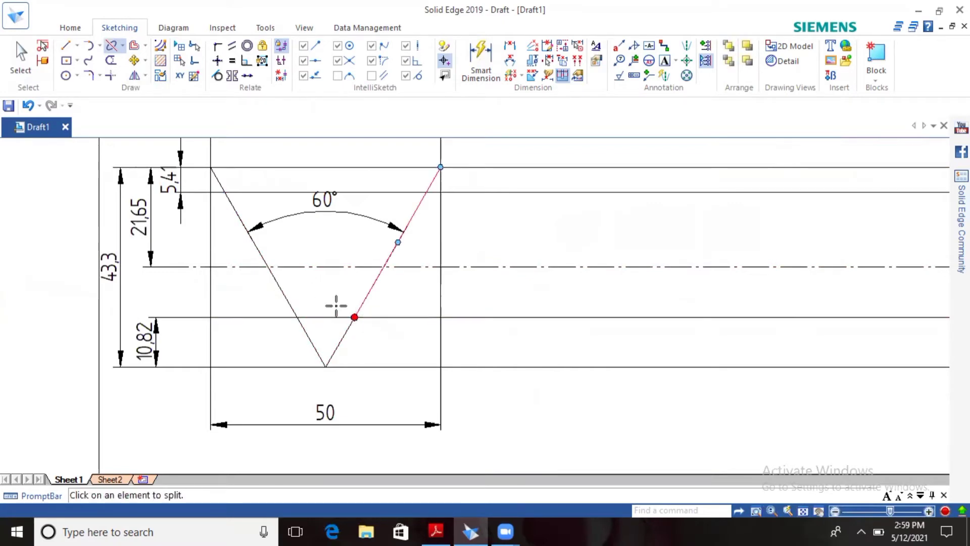
left_click(392, 247)
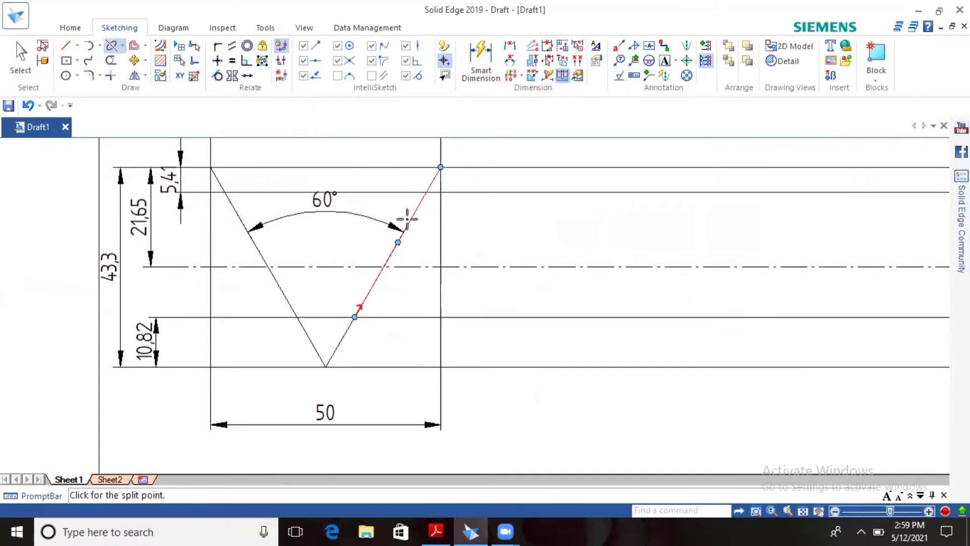
left_click(428, 192)
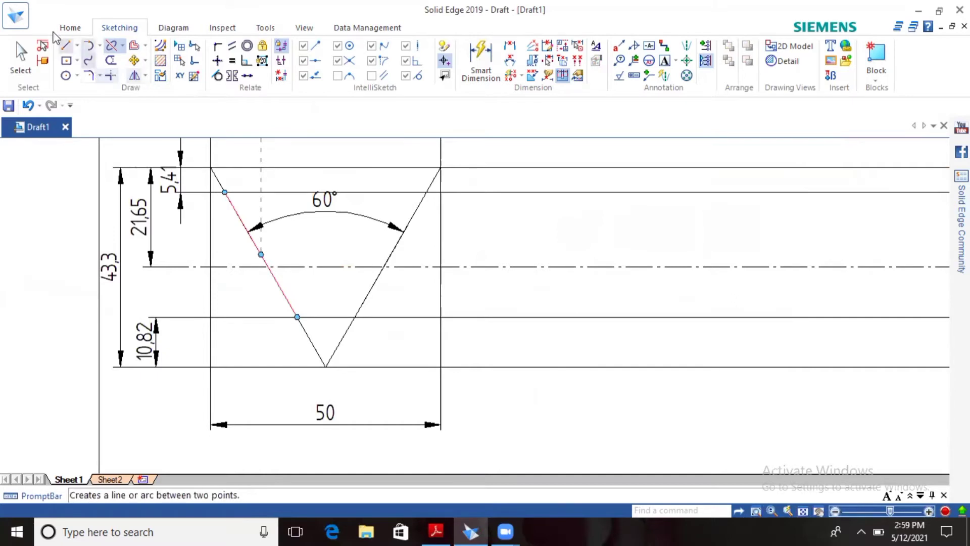
- Draw short horizontal lines about 3.125 mm long on the second horizontal line, joining each flank to its adjacent vertical line
left_click(66, 45)
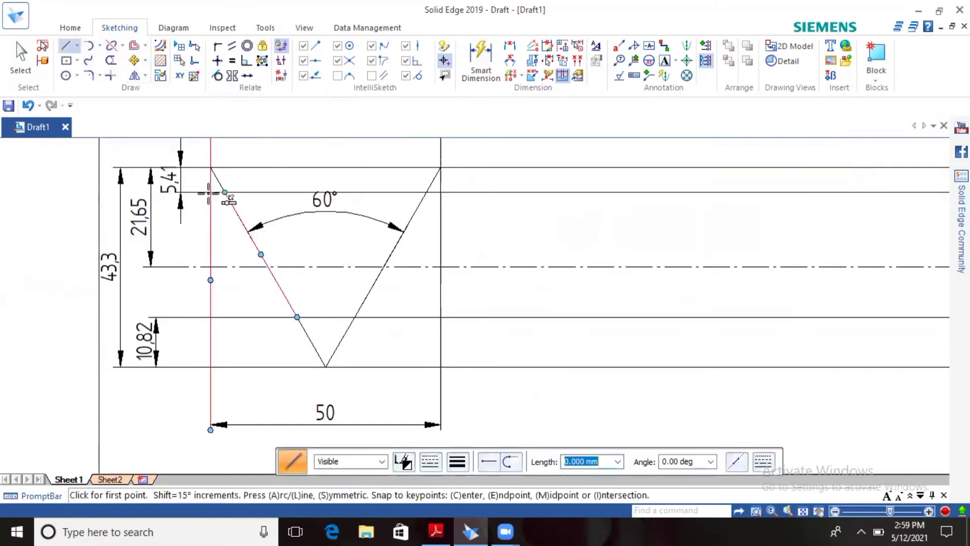
left_click(224, 192)
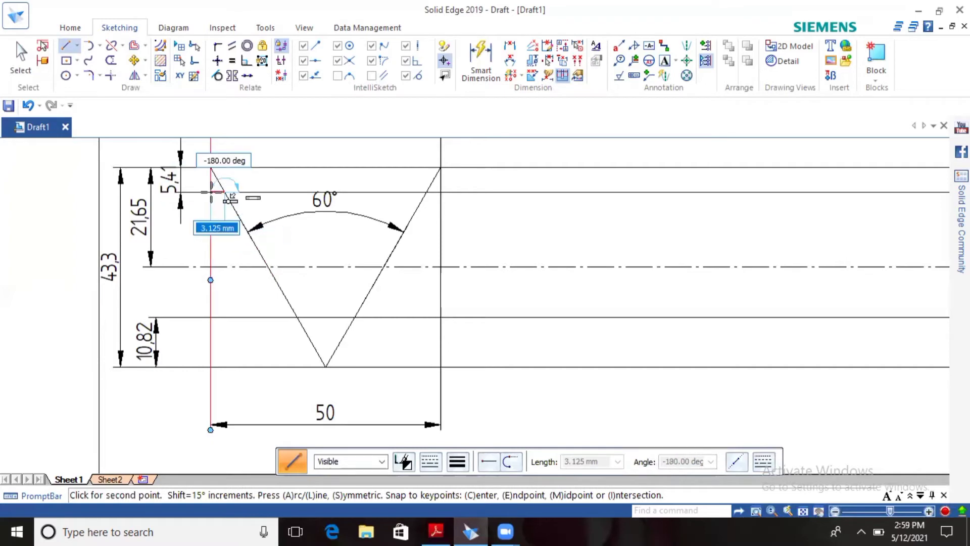
scroll(211, 193, "up", 5)
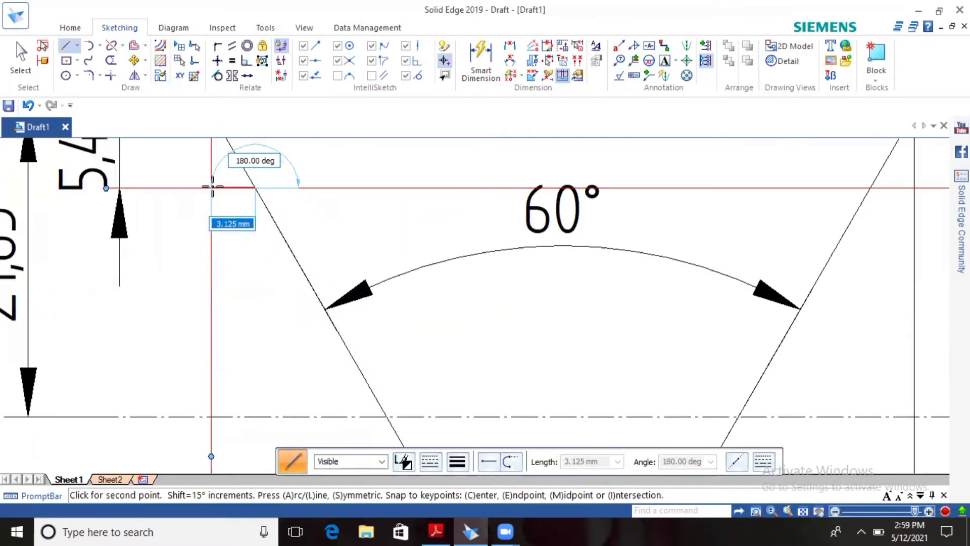
left_click(211, 188)
right_click(257, 239)
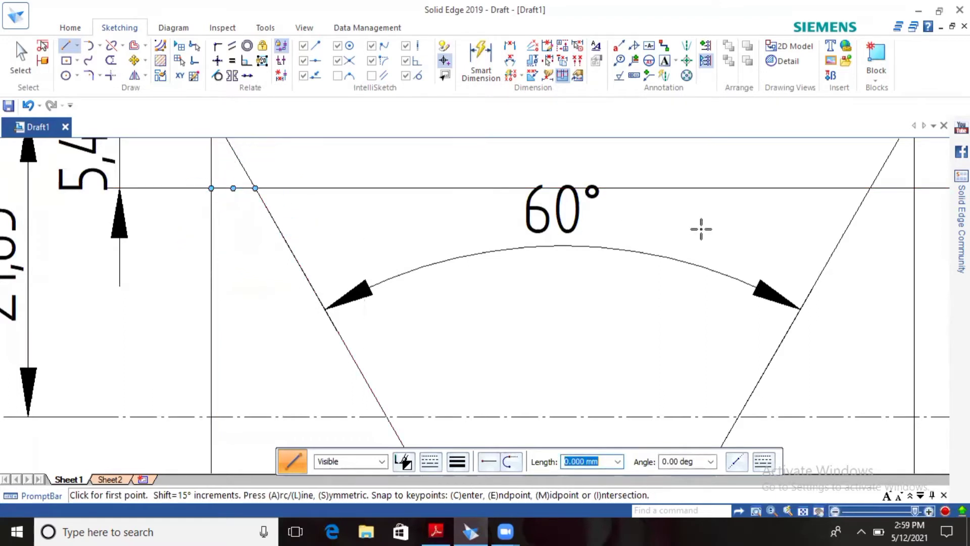
left_click(869, 188)
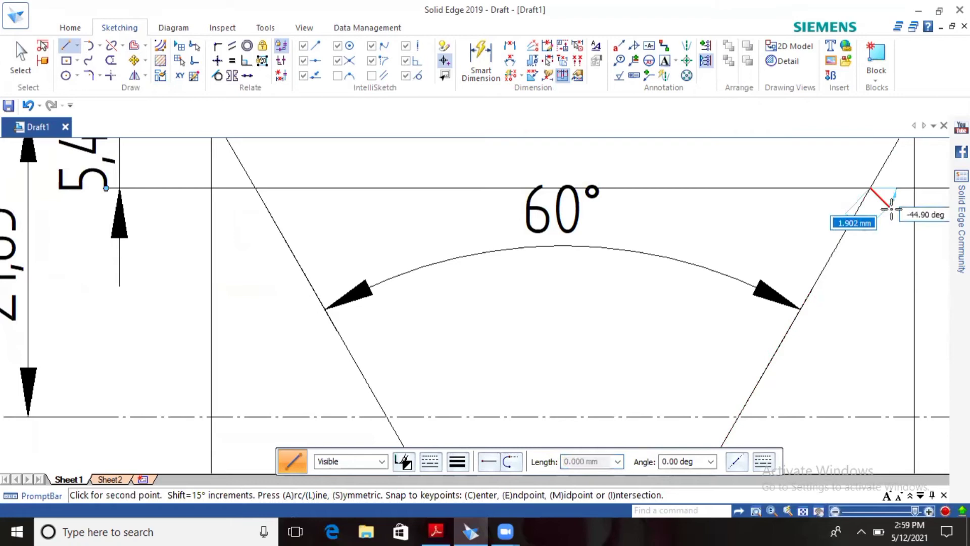
left_click(914, 188)
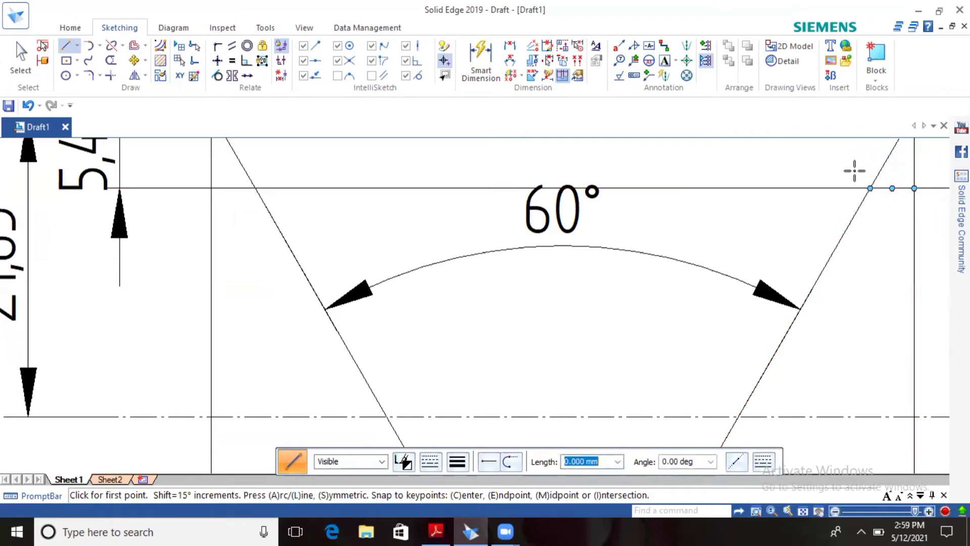
- Set the line width of the two short horizontal segments and both middle flank segments to 0.50 mm
left_click(803, 511)
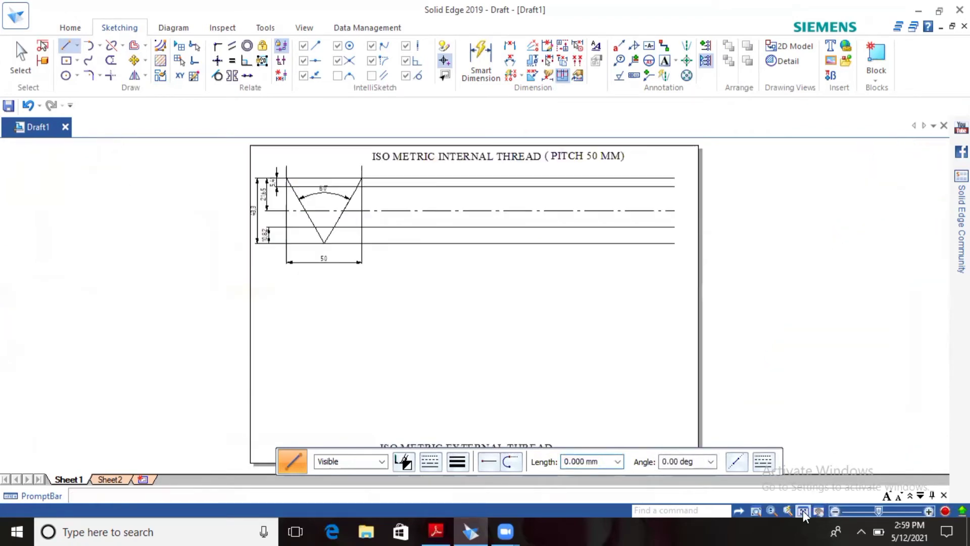
scroll(327, 170, "up", 3)
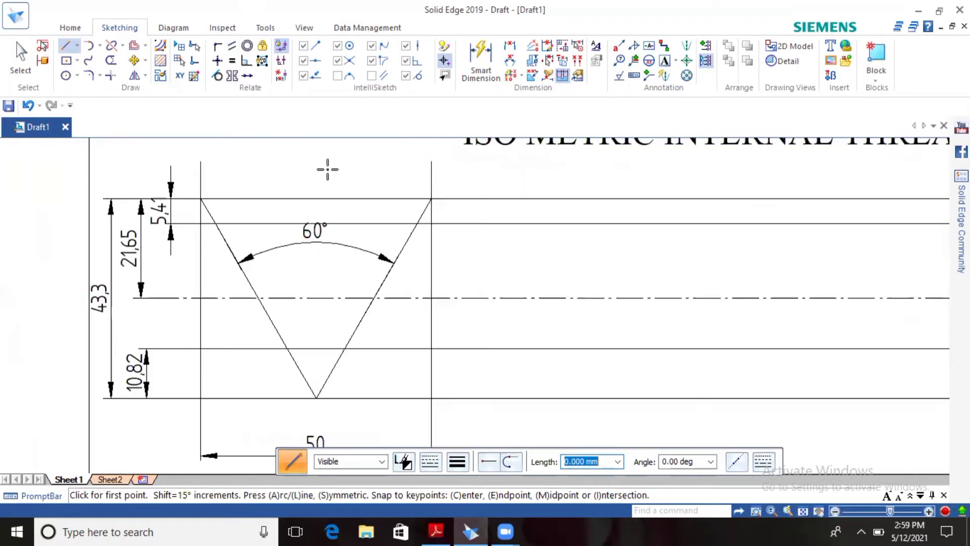
left_click(21, 56)
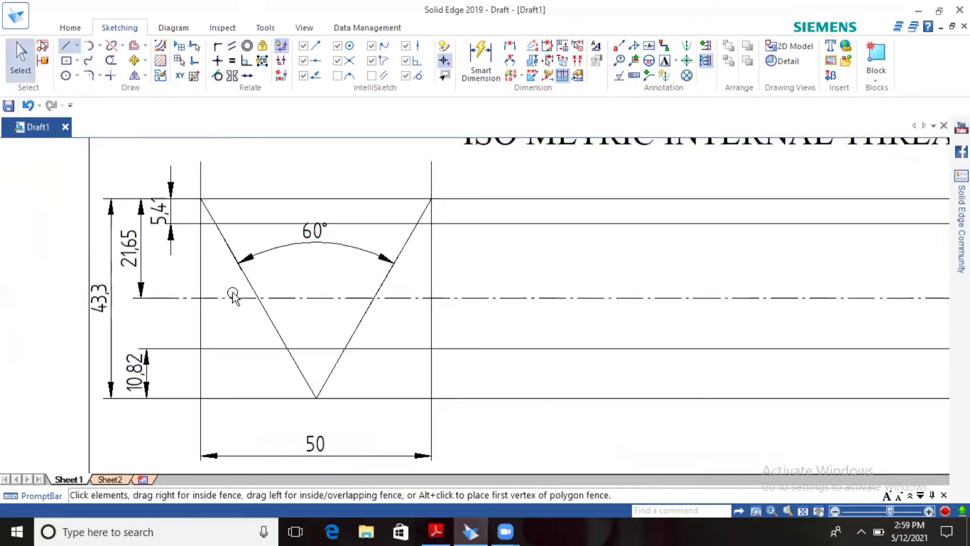
left_click(208, 224)
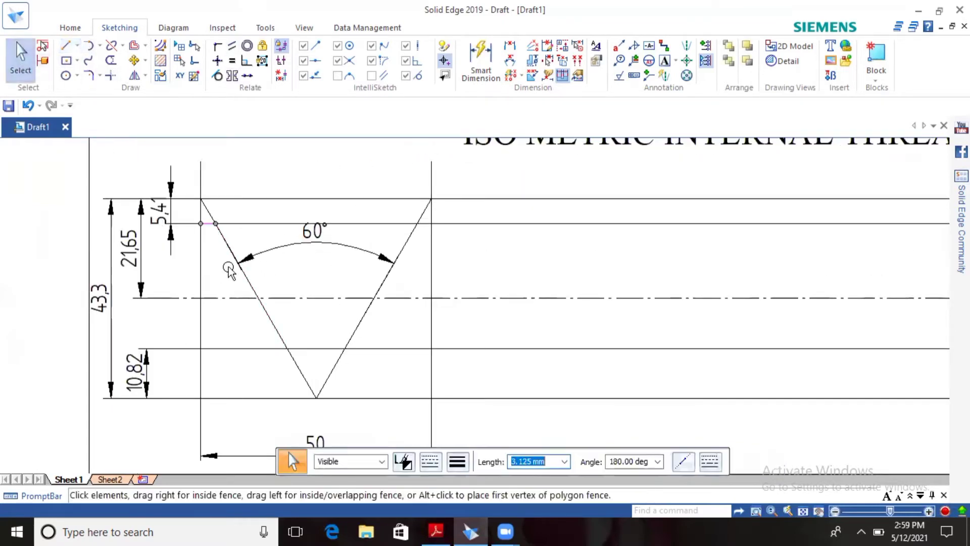
key("Delete")
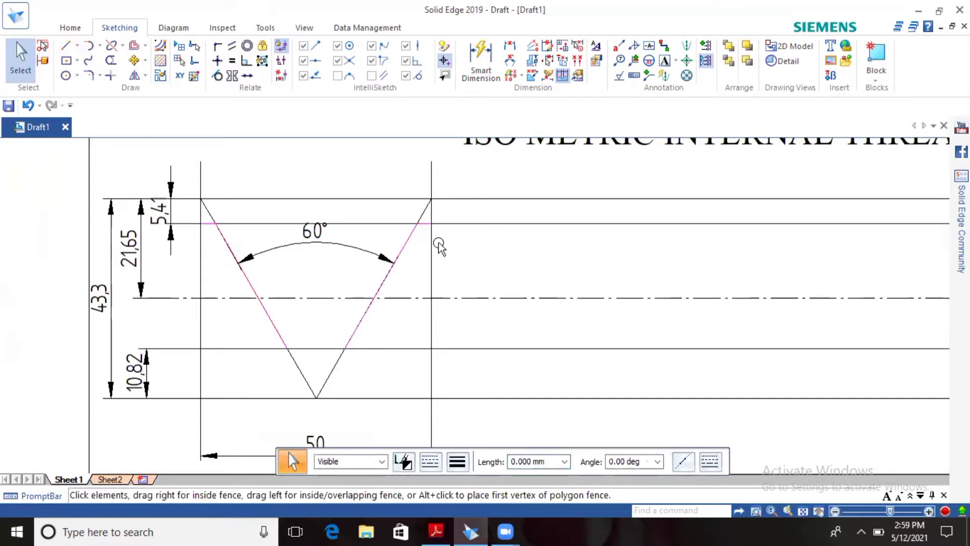
left_click(459, 461)
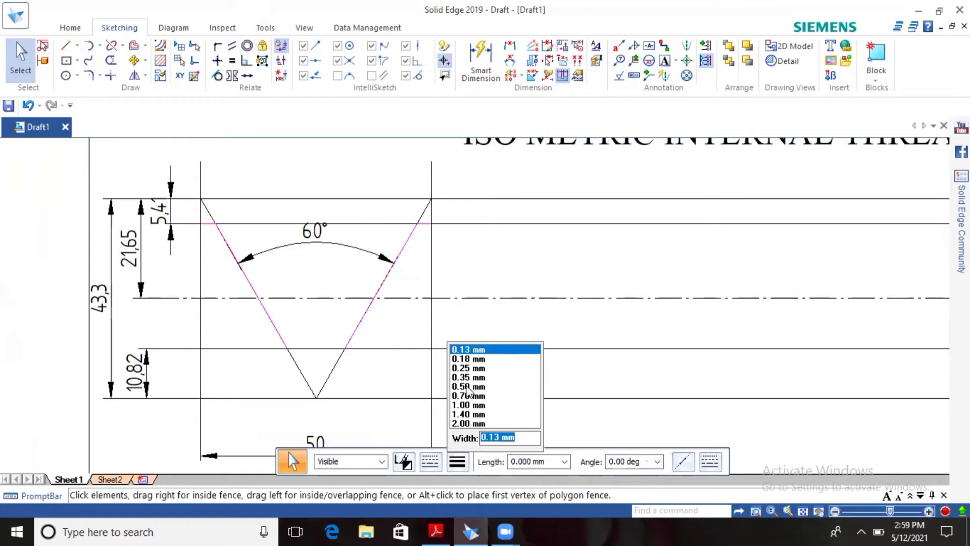
left_click(466, 387)
key("Escape")
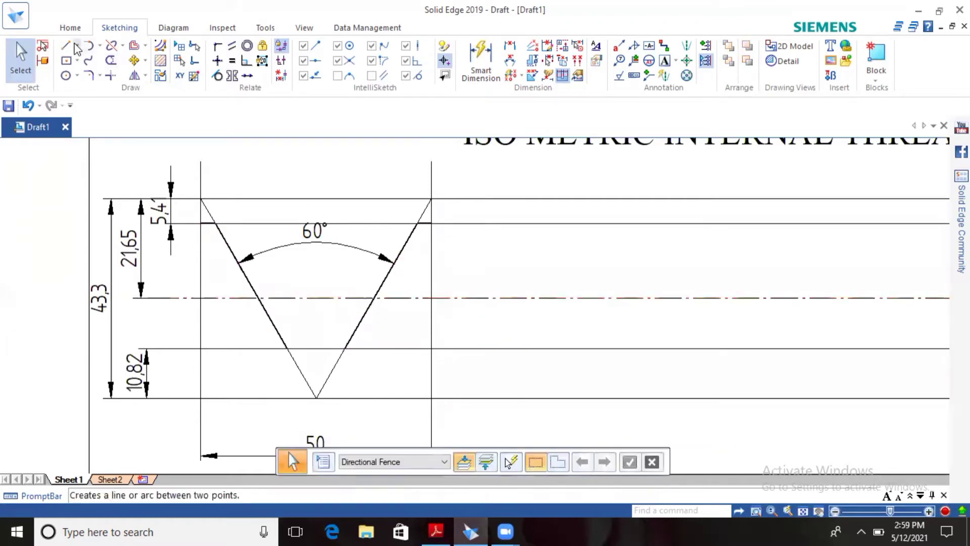
- Draw a horizontal line 12.5 mm long joining the lower ends of the two thick flank segments
left_click(74, 48)
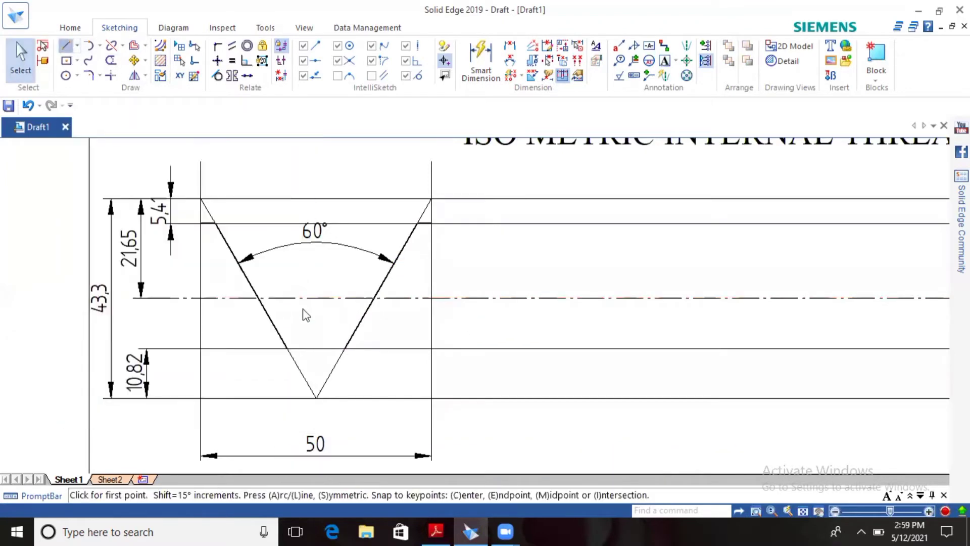
left_click(287, 347)
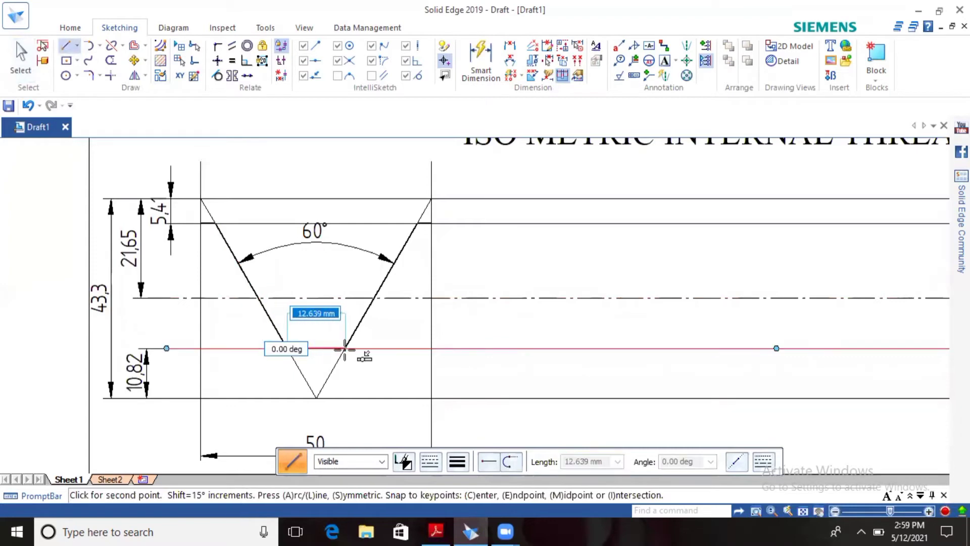
left_click(344, 348)
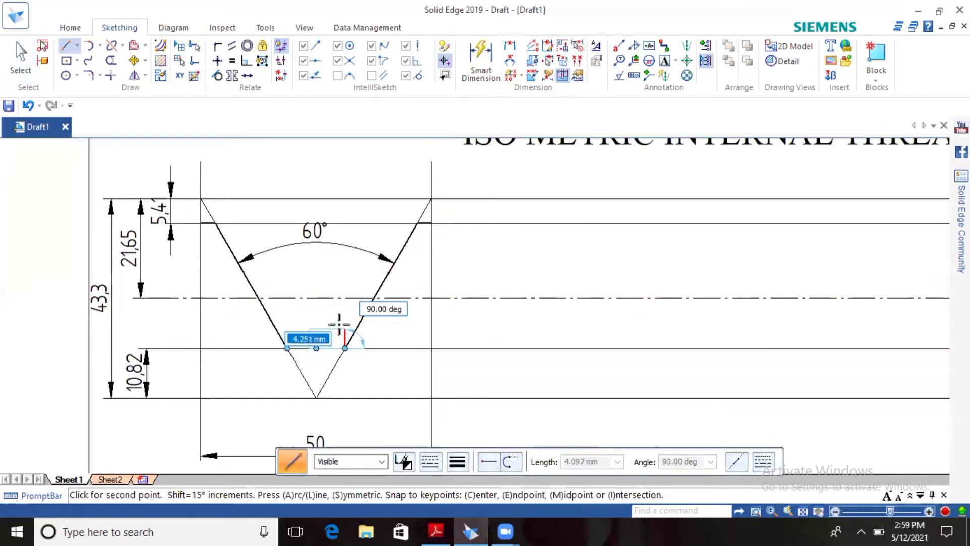
right_click(330, 314)
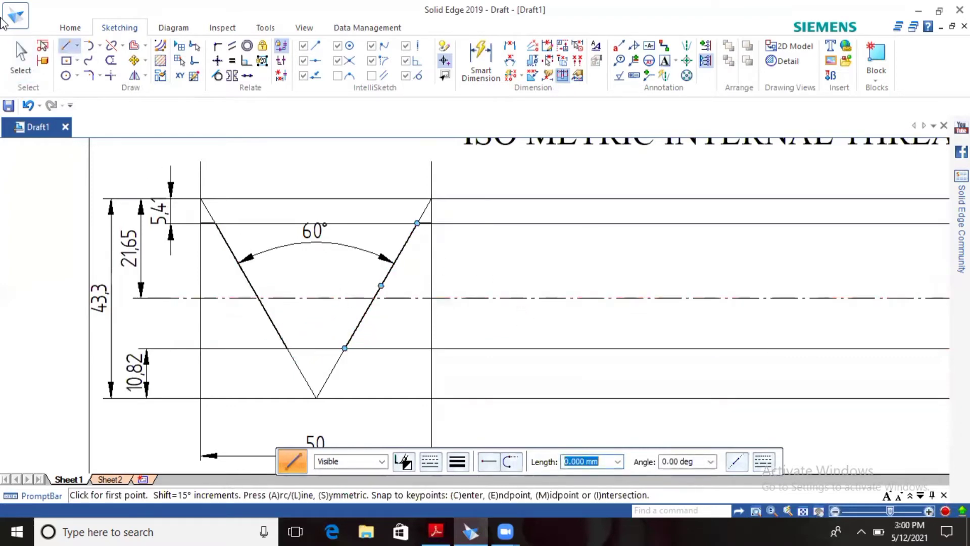
- Change the line type of the two flank segments forming the V's lower tip to dashed
left_click(20, 60)
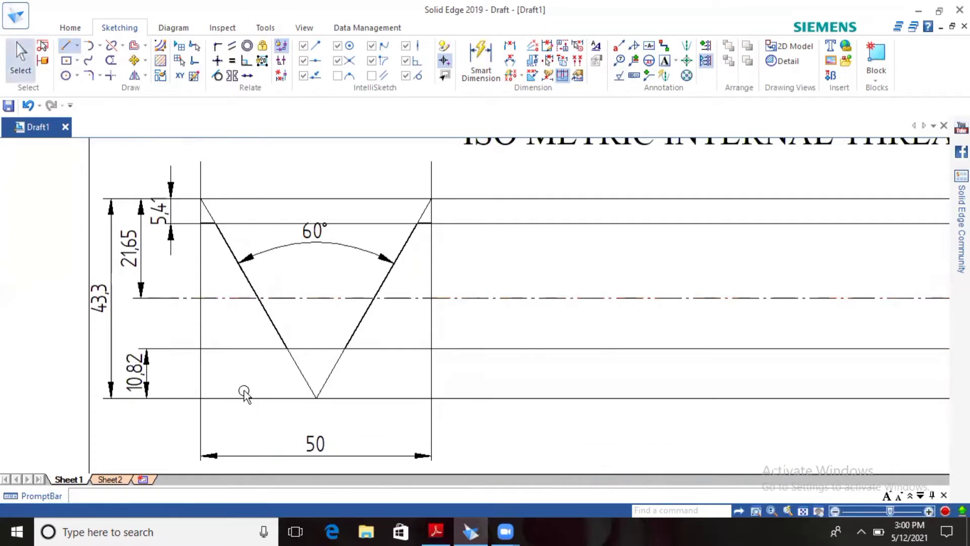
left_click(305, 378)
left_click(332, 373, "ctrl")
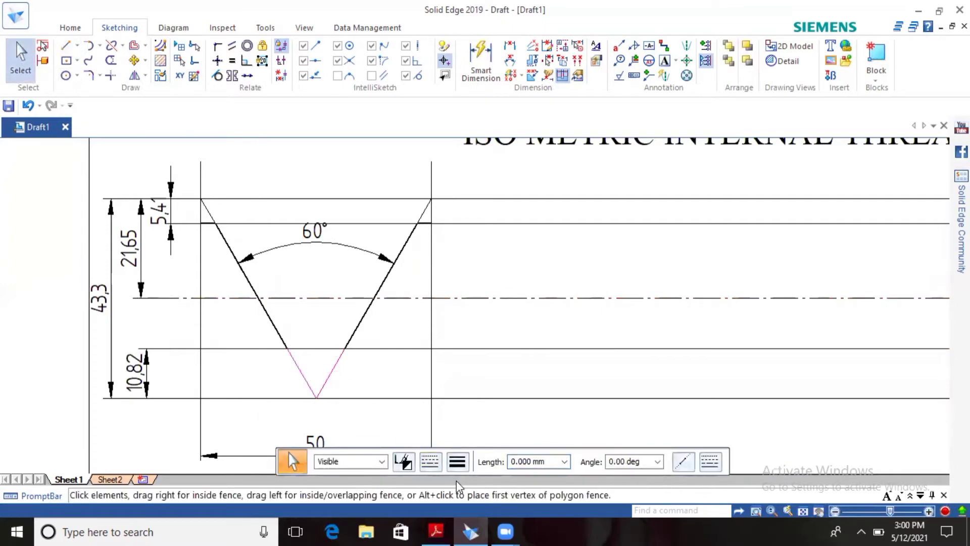
left_click(429, 461)
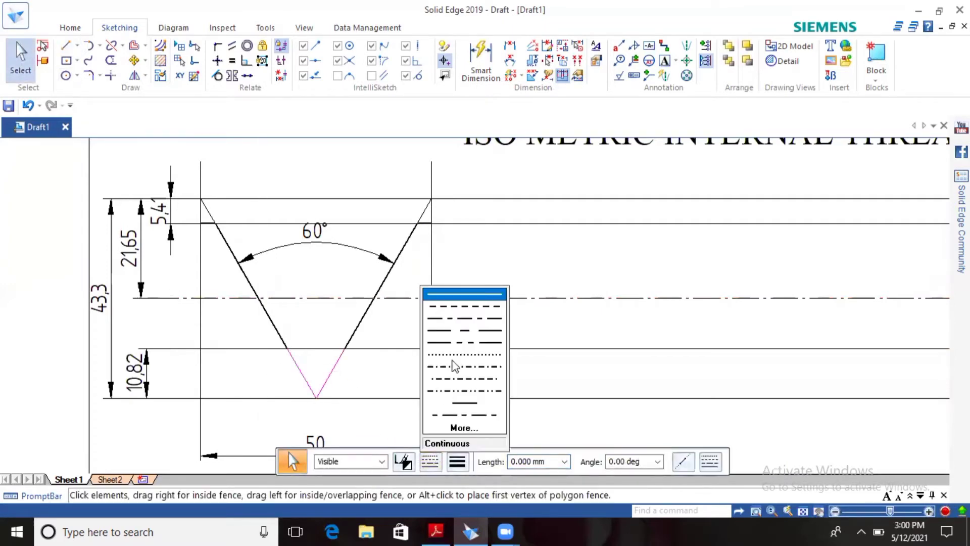
left_click(463, 307)
key("Escape")
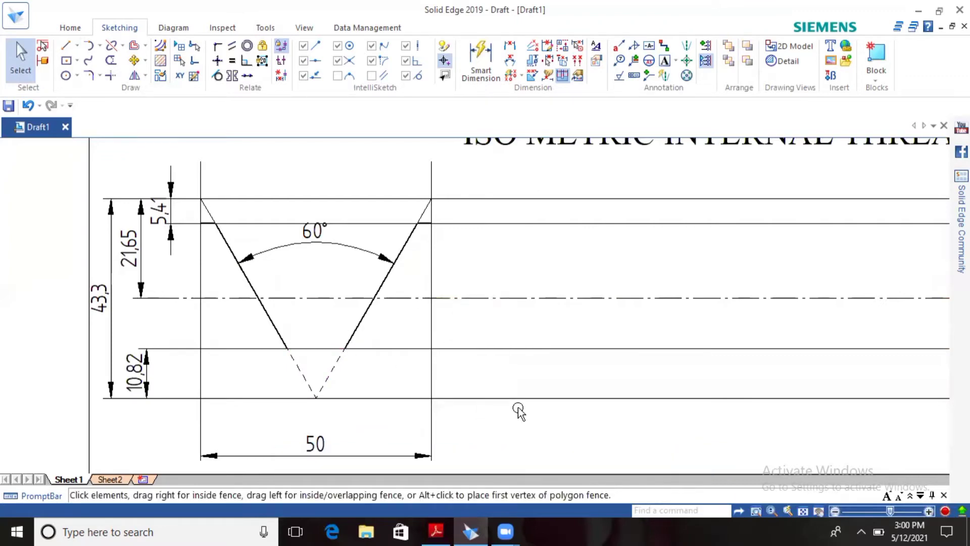
- Thicken the 12.5 mm horizontal segment between the flanks to match the thread outline
key("ctrl+z")
left_click(455, 461)
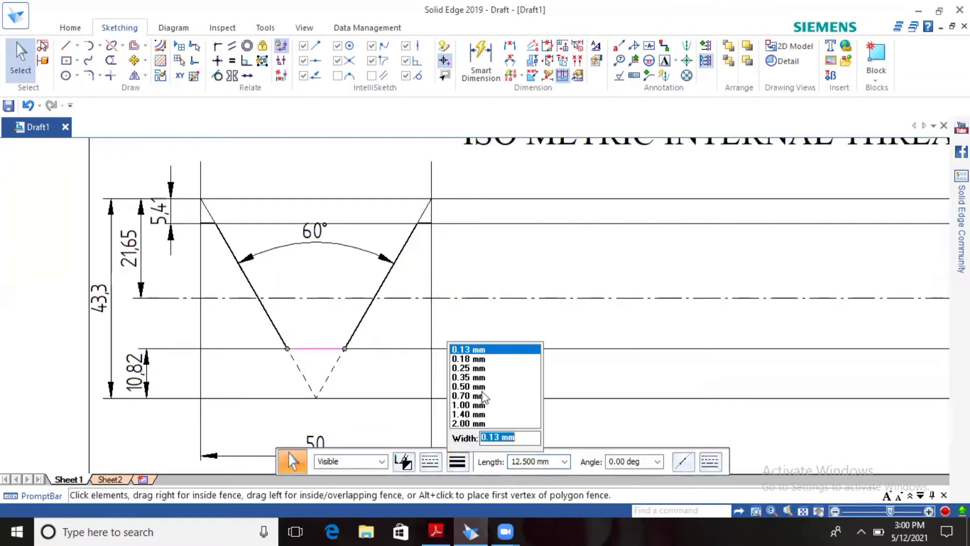
left_click(483, 374)
key("Escape")
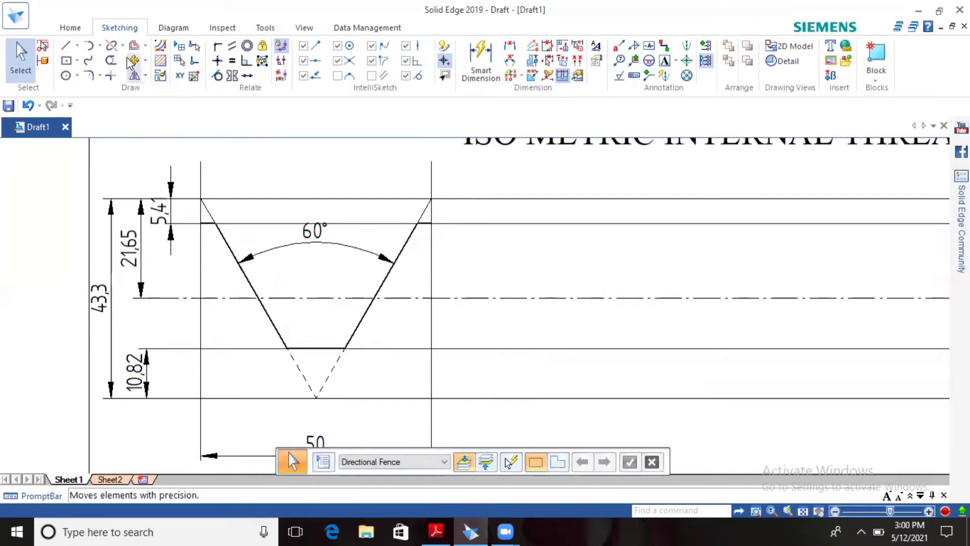
- Mirror a copy of the whole V thread profile about the vertical line at its right end
left_click(134, 77)
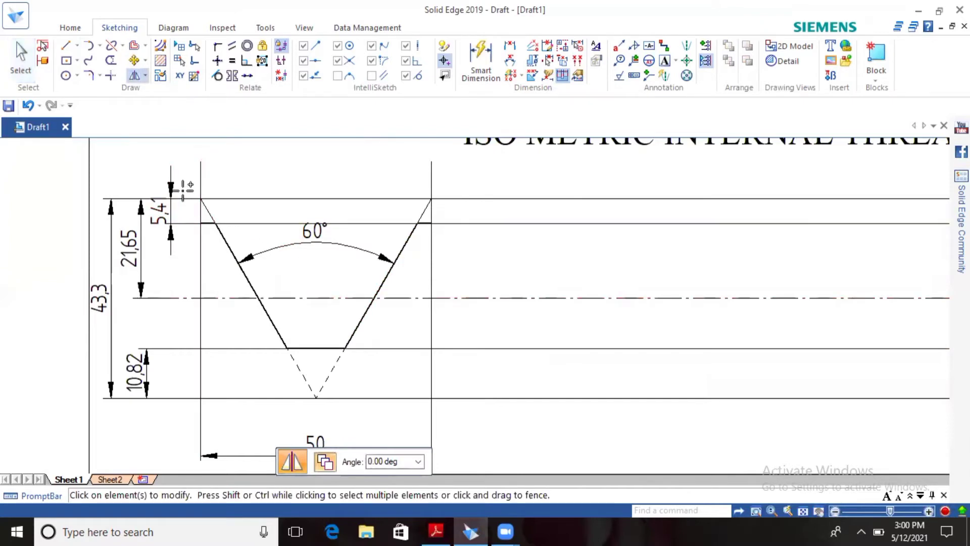
left_click_drag(182, 187, 443, 422)
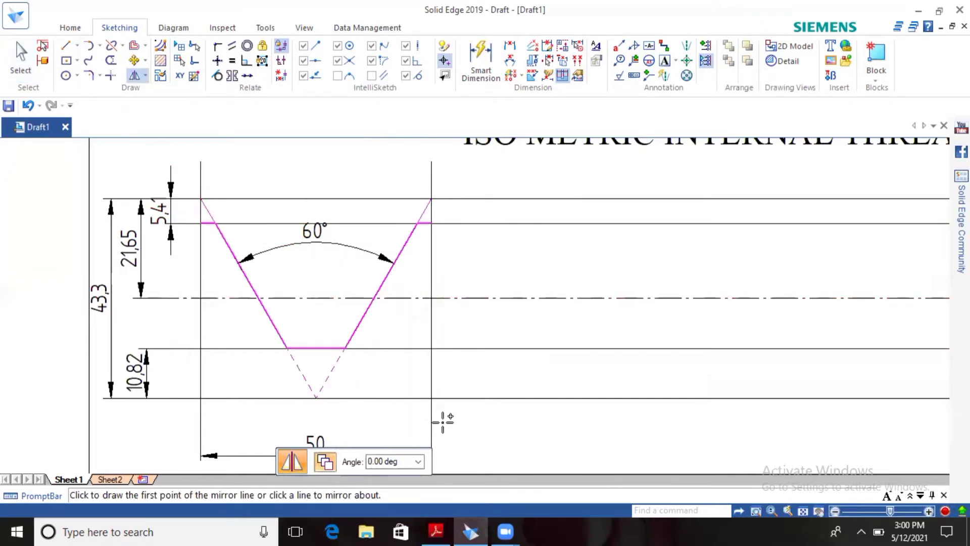
left_click(431, 320)
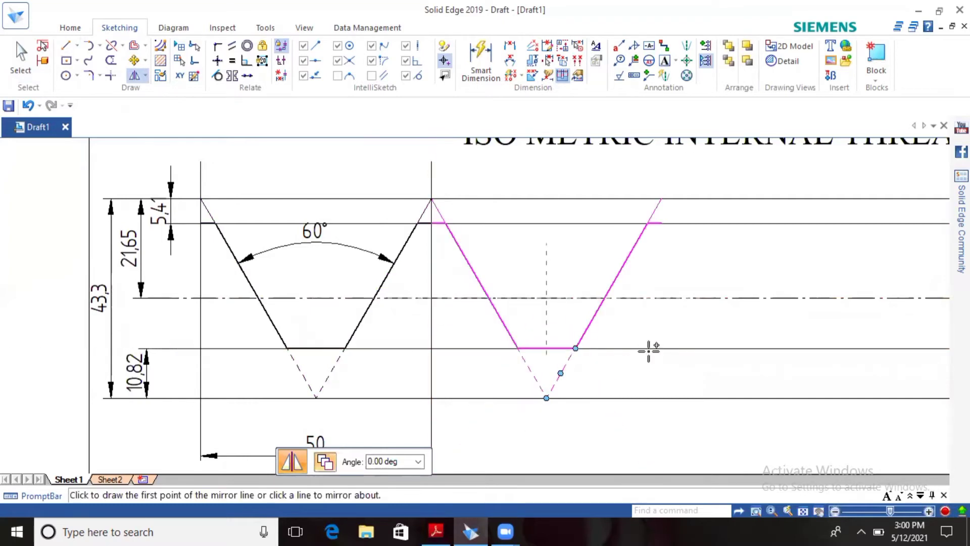
- Draw a vertical line through the mirrored profile's right apex, extending beyond the uppermost and lowest horizontal lines
left_click(803, 511)
scroll(445, 162, "up", 5)
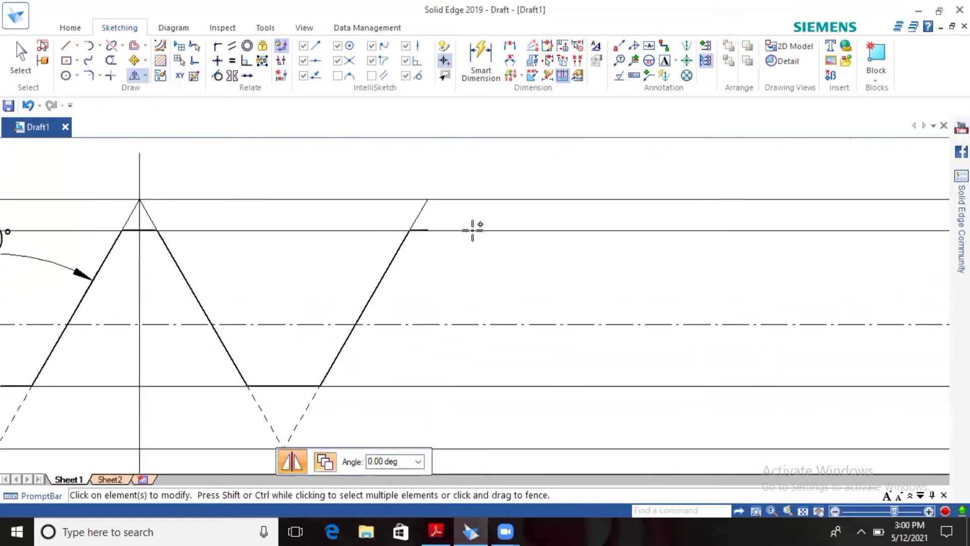
scroll(595, 329, "down", 3)
left_click(66, 47)
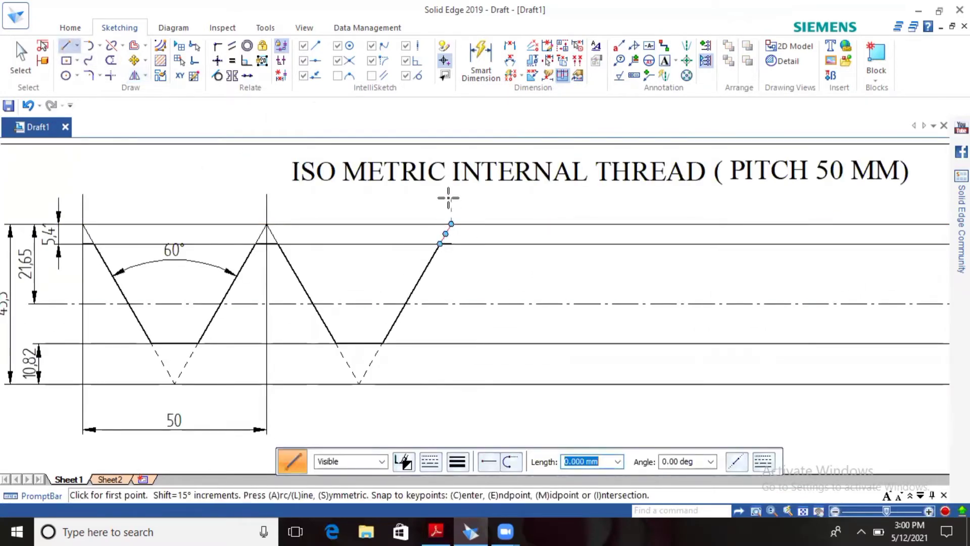
left_click(451, 197)
left_click(451, 415)
right_click(493, 409)
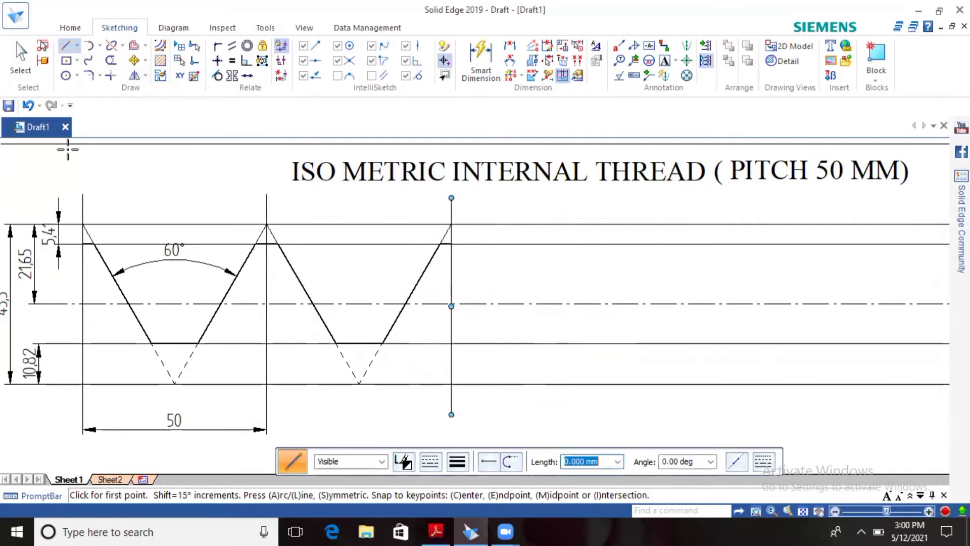
- Mirror copies of both thread profiles about the new vertical line to make four profiles
left_click(134, 76)
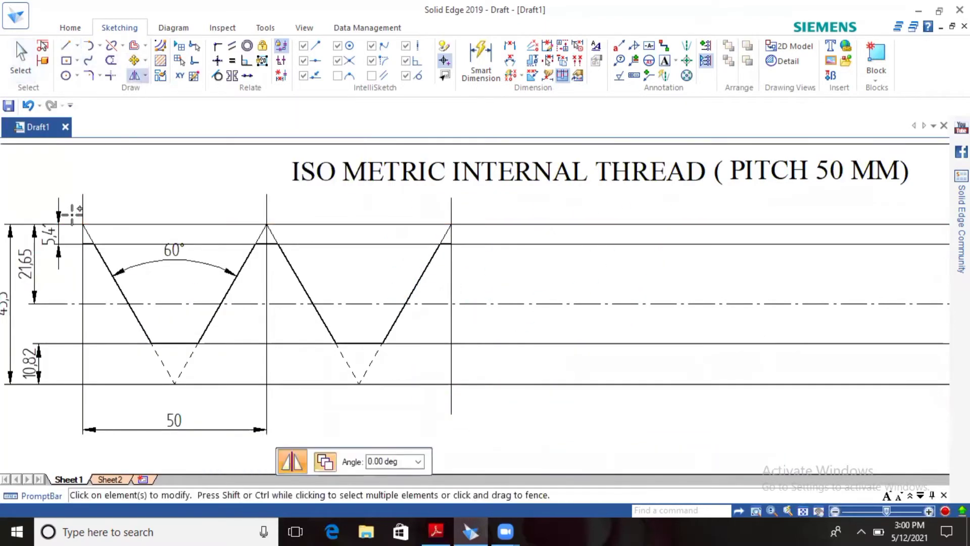
left_click_drag(76, 211, 456, 400)
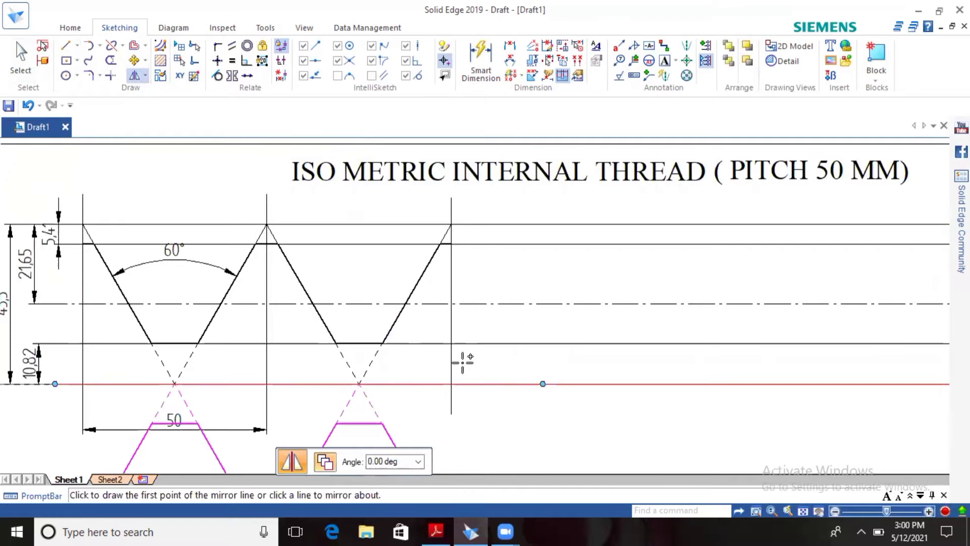
left_click(451, 305)
right_click(597, 424)
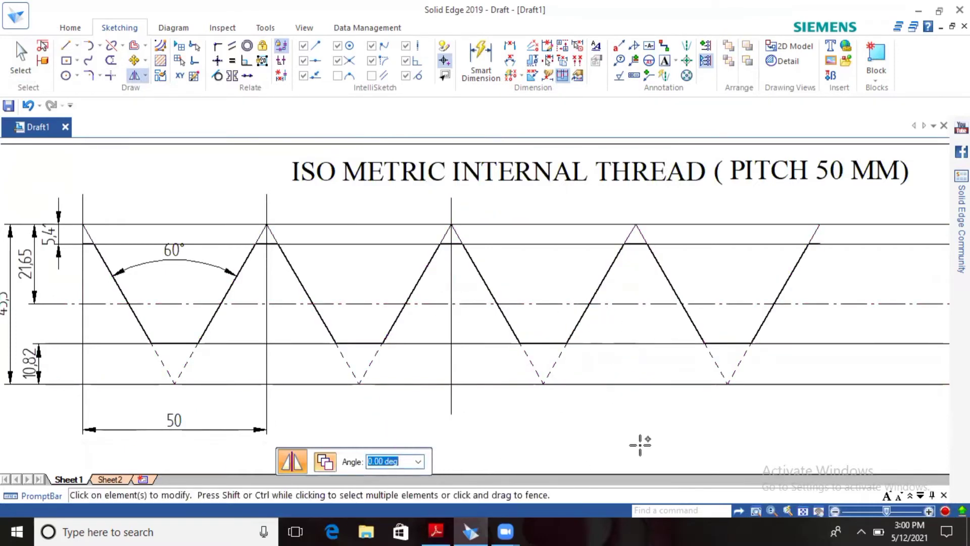
- Dimension the middle tooth's width between flanks on the centreline and the width of the third profile's bottom flat
left_click(510, 45)
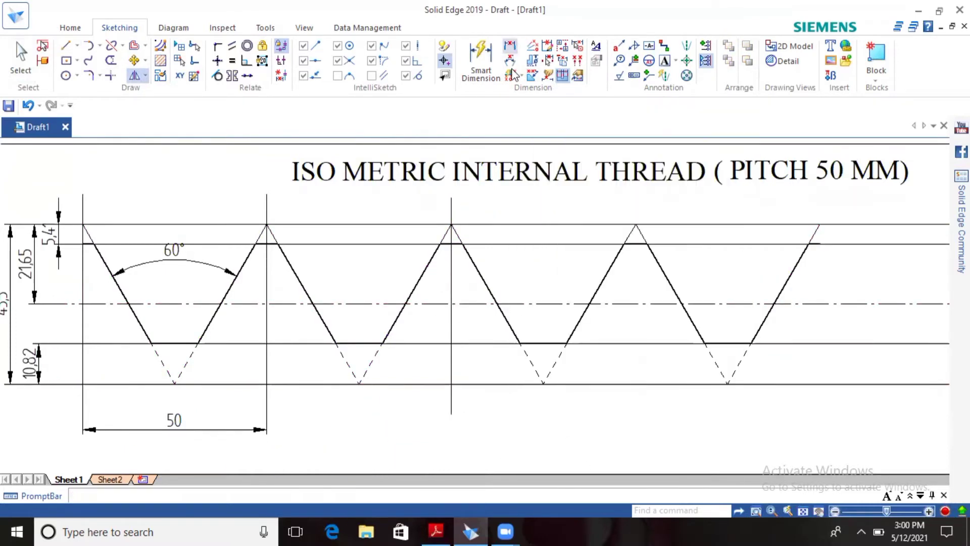
left_click(414, 304)
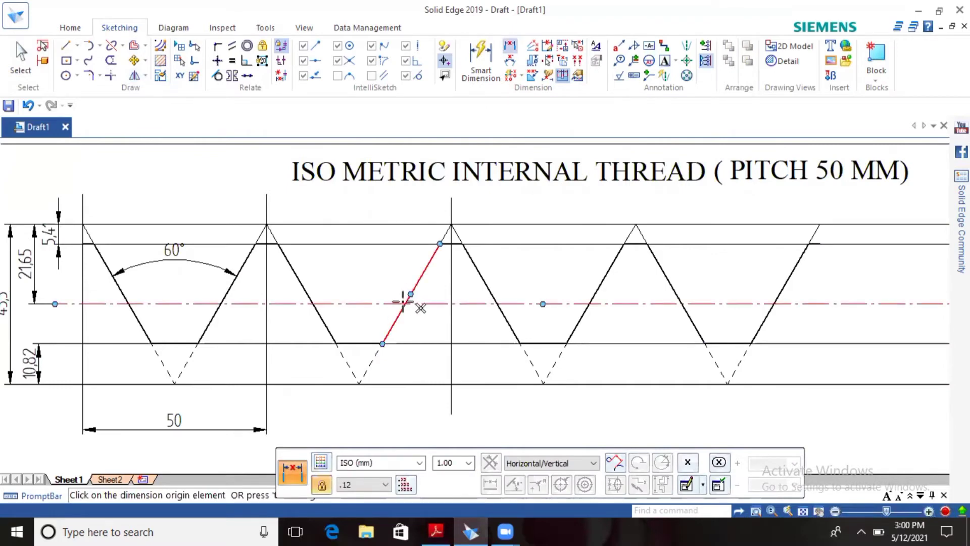
left_click(497, 305)
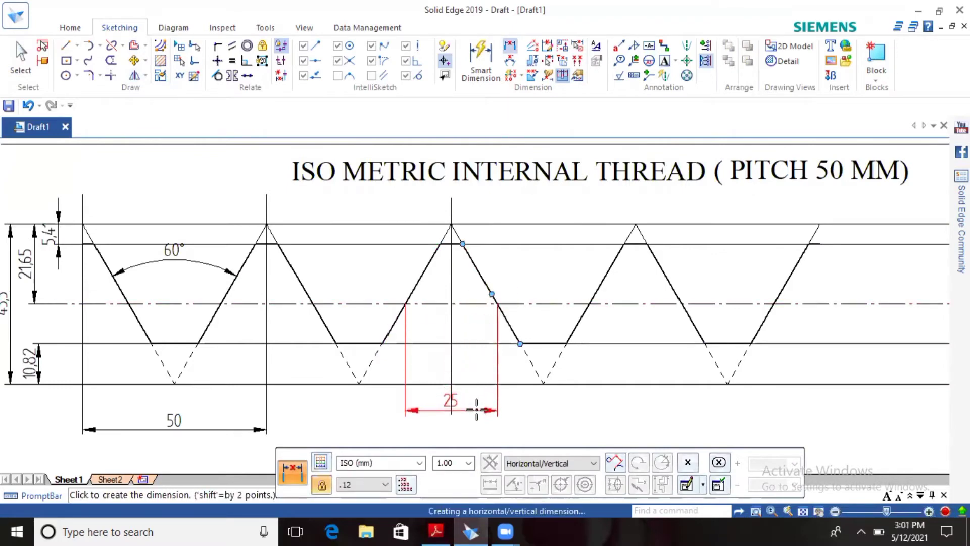
left_click(520, 344)
right_click(567, 364)
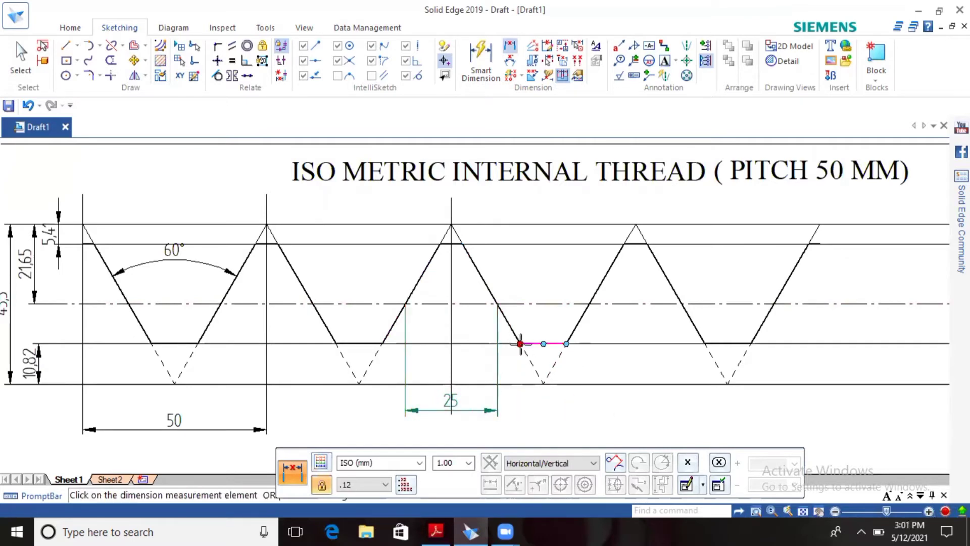
left_click(566, 344)
left_click(560, 411)
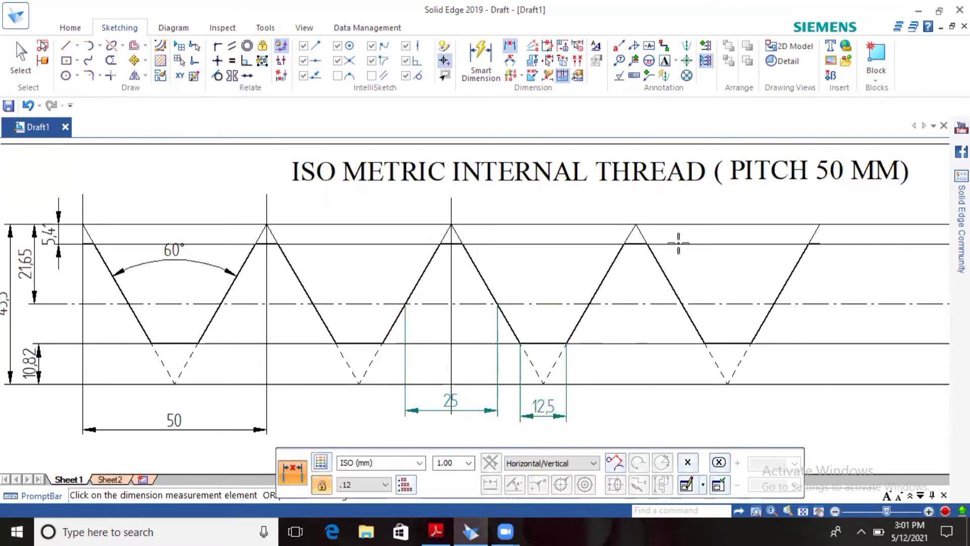
- Dimension the width of the top flat between the third and fourth thread profiles
left_click(629, 245)
right_click(650, 243)
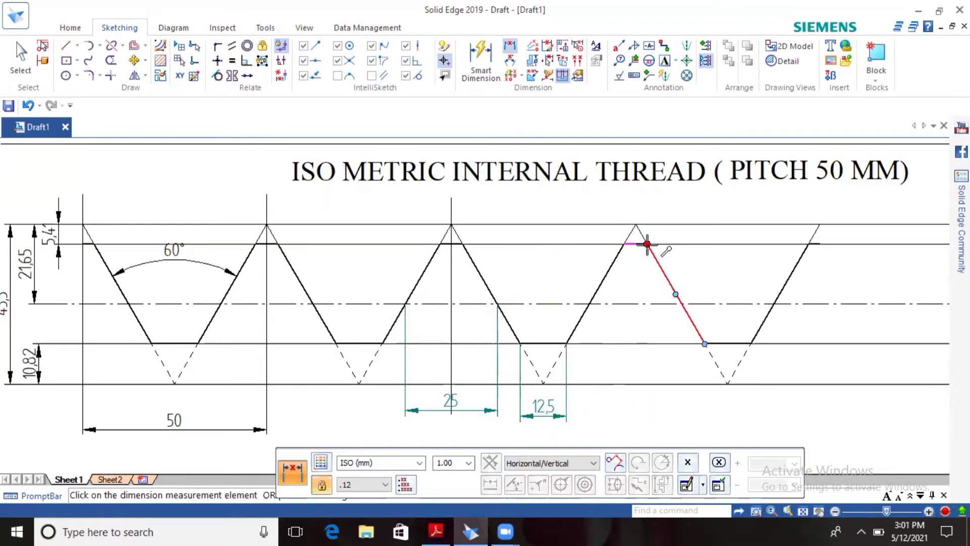
left_click(647, 244)
left_click(638, 281)
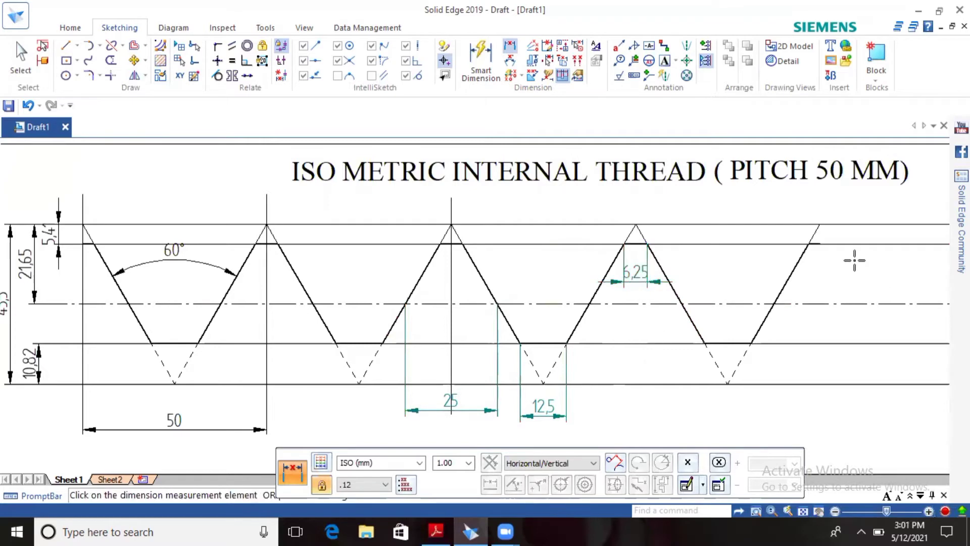
- Dimension the vertical distance from the second horizontal line to the centreline, to the right of the profiles
left_click(873, 242)
right_click(869, 308)
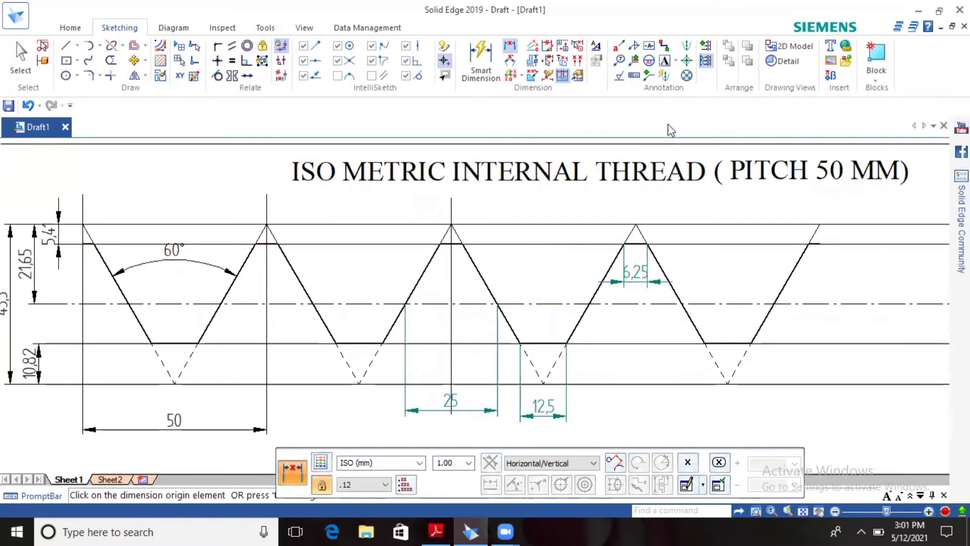
left_click(851, 245)
left_click(858, 303)
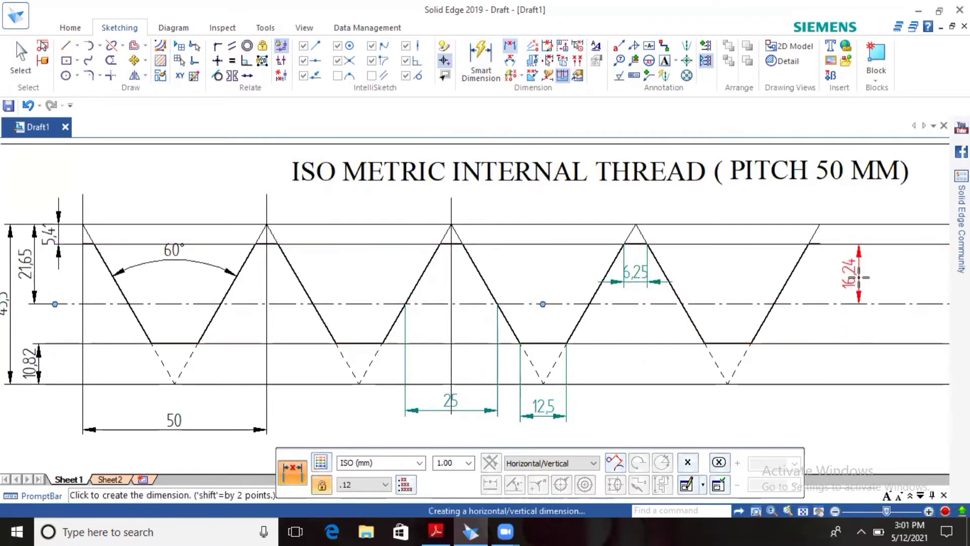
left_click(907, 270)
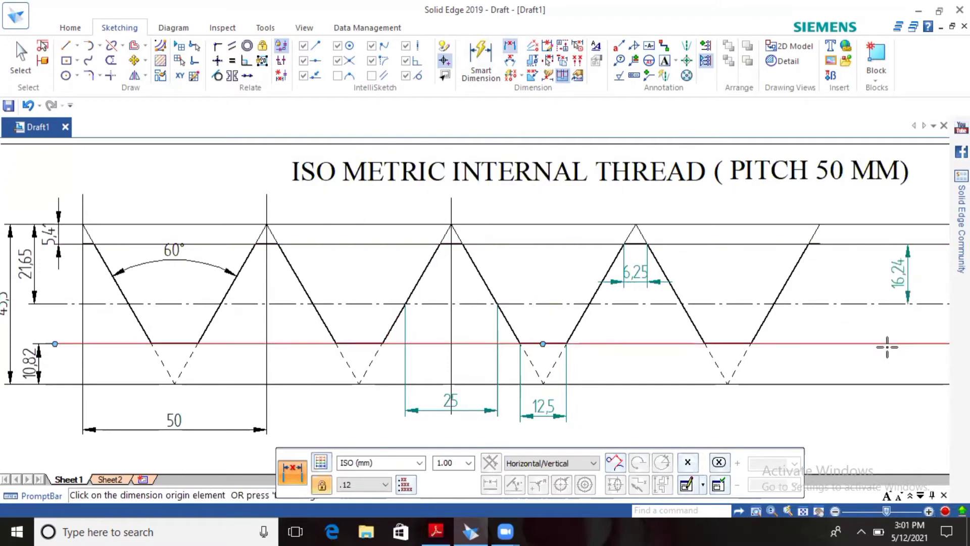
- Dimension the thread depth between the horizontal lines through the top flats and the bottom flats
left_click(862, 244)
left_click(870, 344)
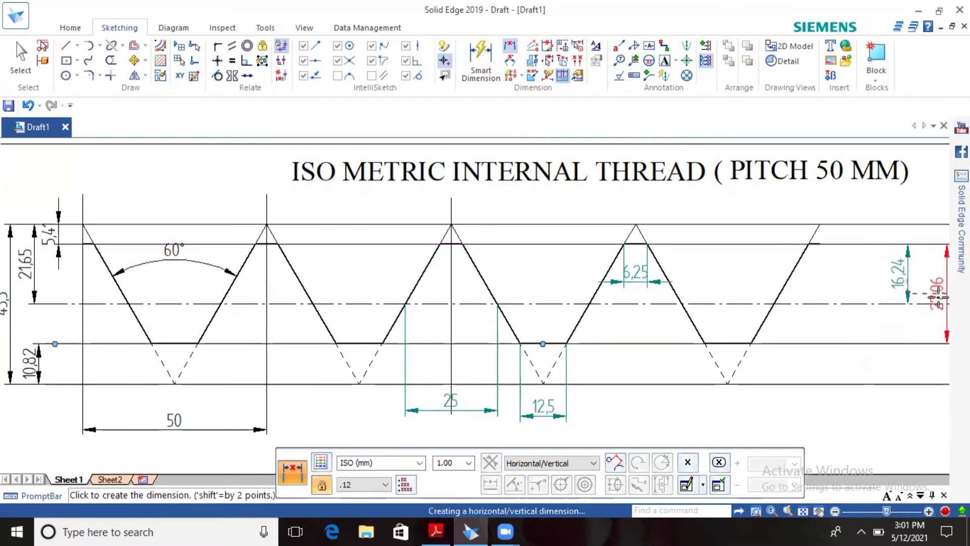
left_click(941, 291)
right_click(864, 330)
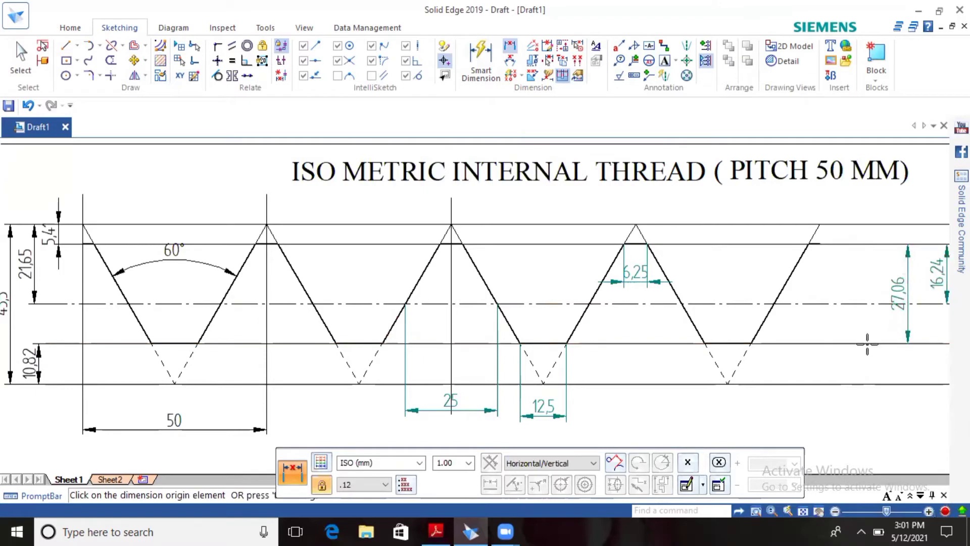
- Delete the vertical construction lines through the first three thread peaks, together with the 50 mm pitch dimension
left_click(799, 512)
scroll(561, 169, "up", 3)
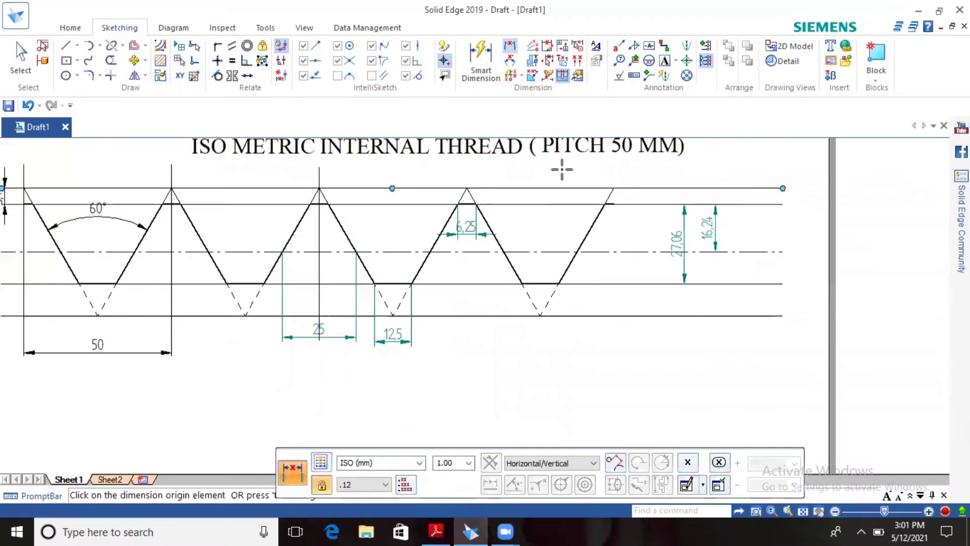
scroll(562, 169, "down", 2)
scroll(299, 165, "up", 1)
scroll(299, 165, "up", 2)
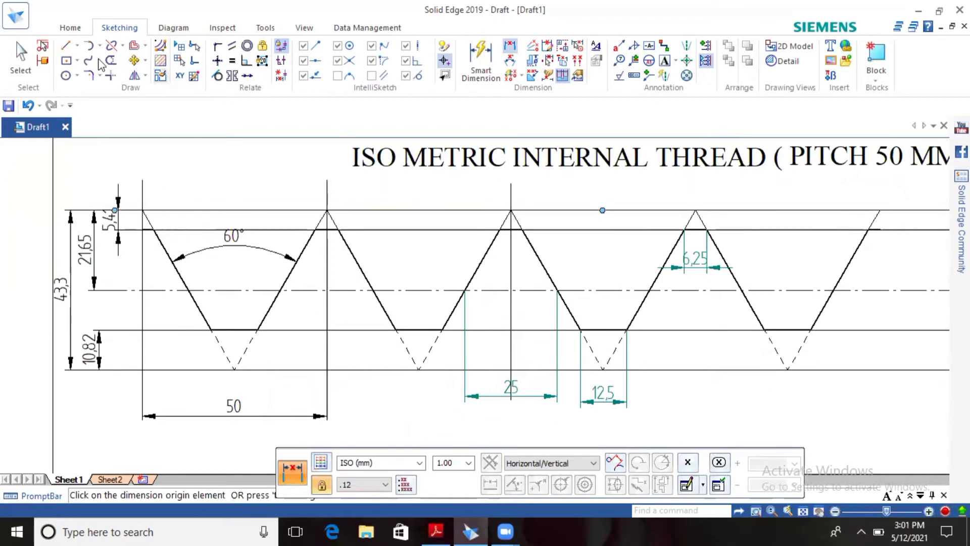
left_click(21, 60)
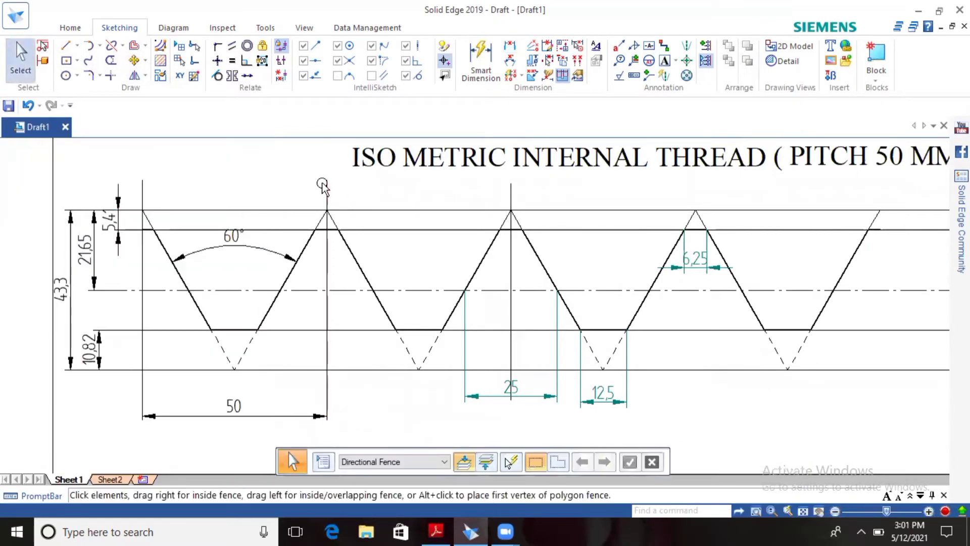
left_click(327, 184)
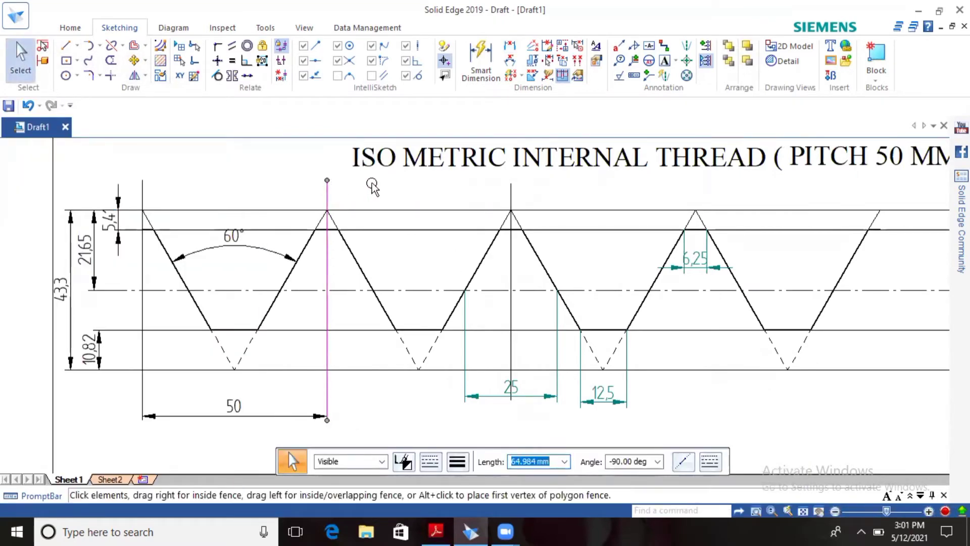
key("Delete")
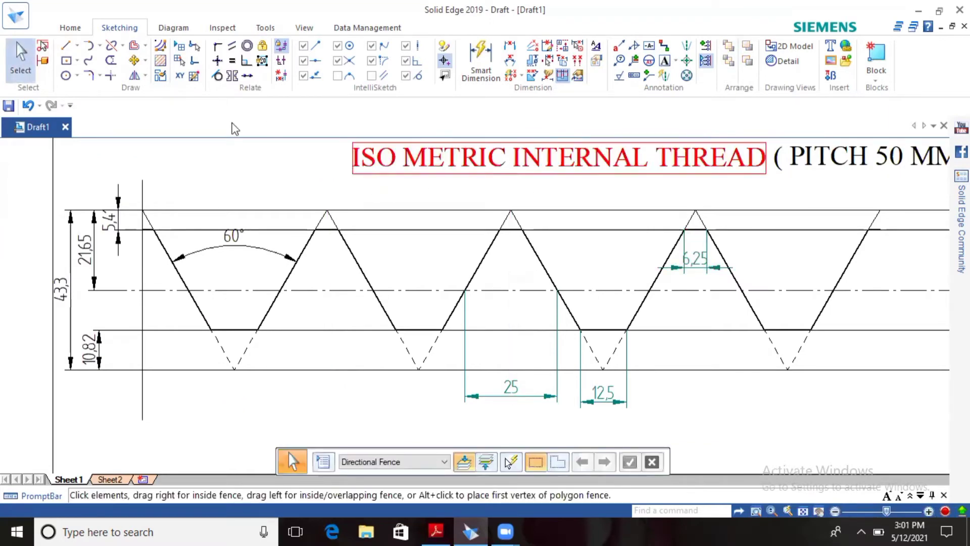
- Draw three connected lines enclosing a band about 200 mm long above the thread profiles, joining the outer ends of the top flats
left_click(65, 45)
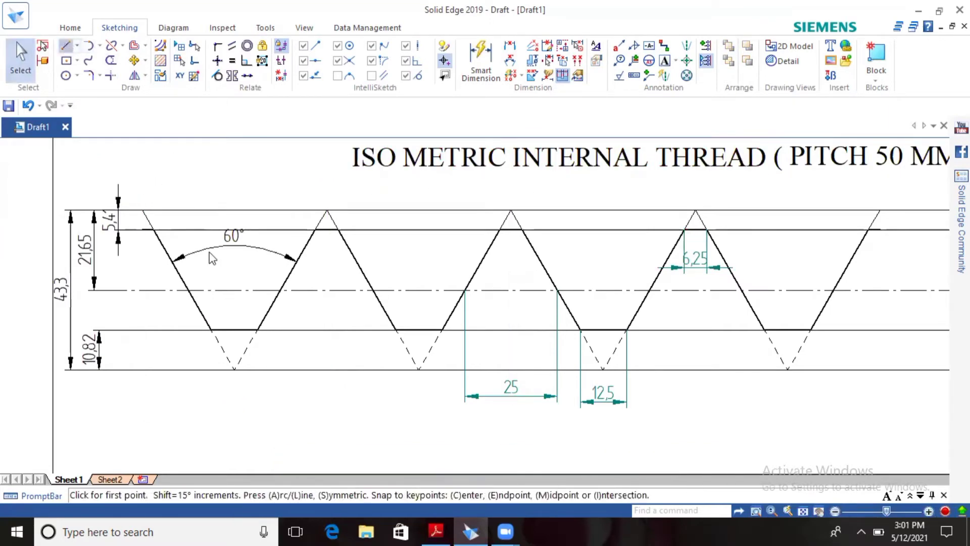
left_click(142, 230)
left_click(143, 183)
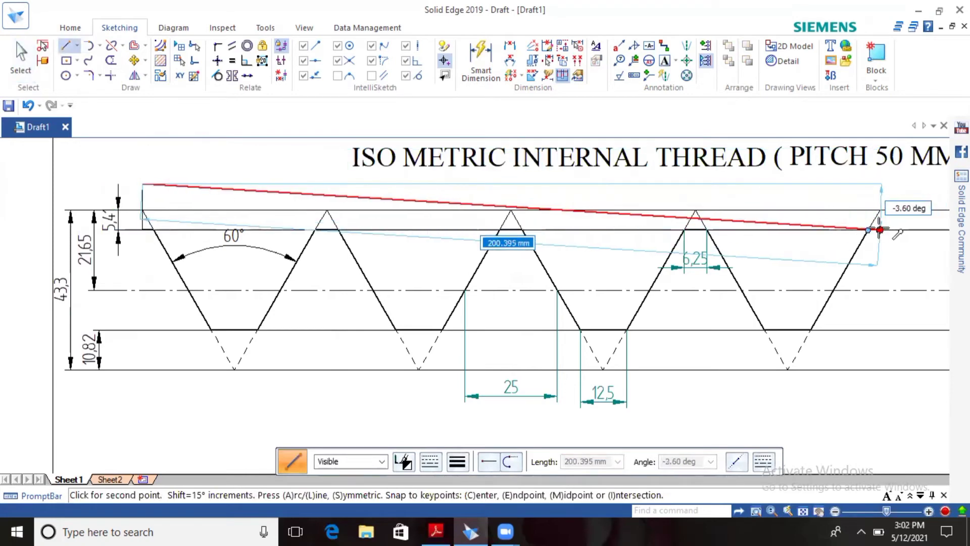
left_click(880, 184)
left_click(879, 230)
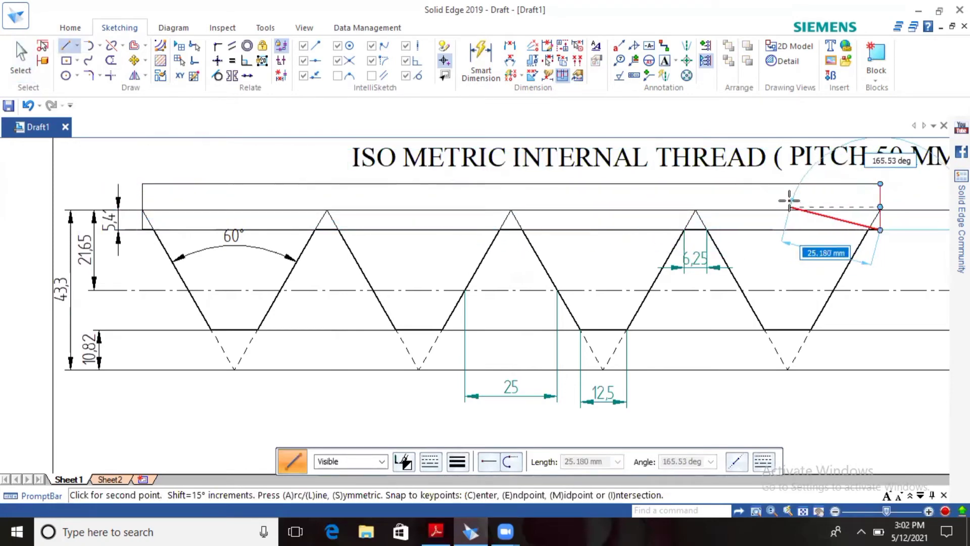
right_click(789, 201)
- Hatch the band above the top flats, including the areas between the peaks, with the Normal fill at 45° and 3.175 mm spacing
left_click(160, 60)
left_click(179, 208)
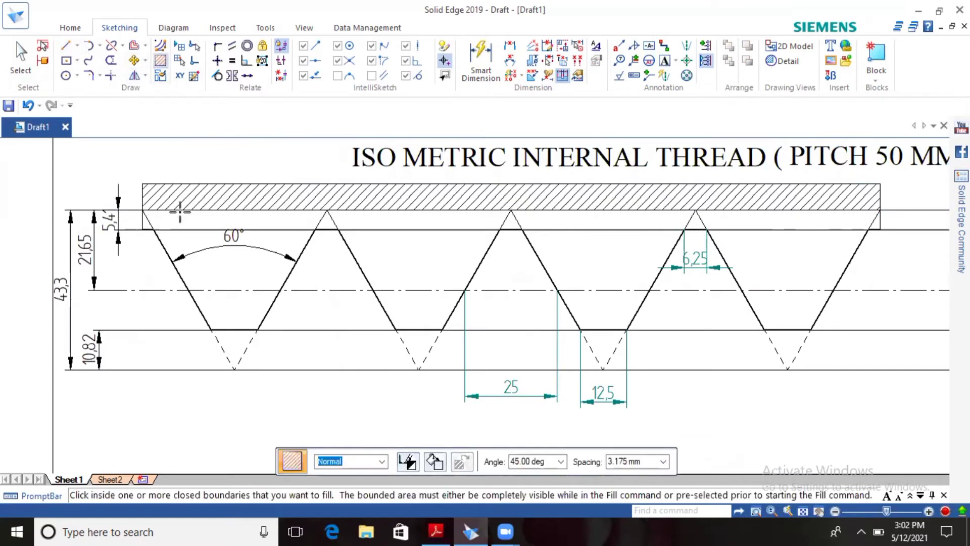
left_click(178, 221)
left_click(247, 237)
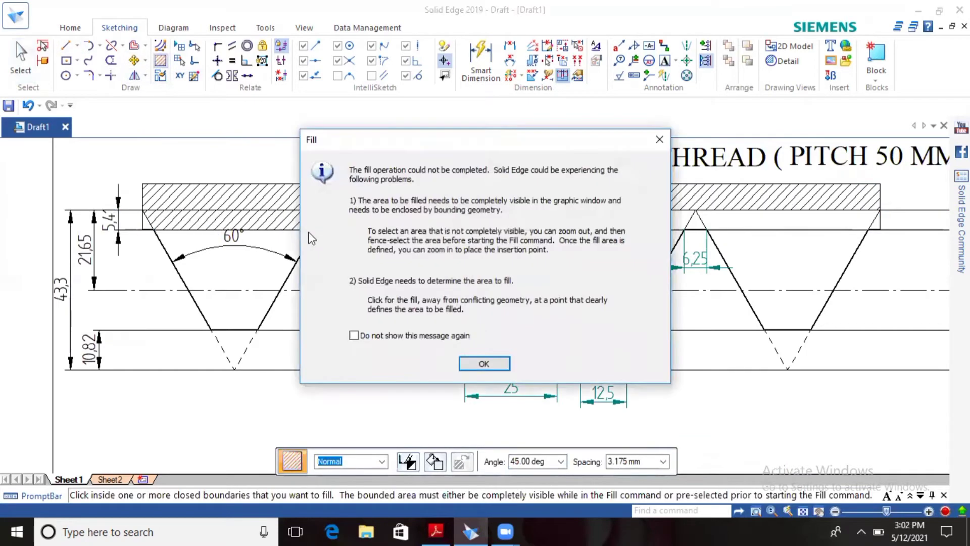
left_click(659, 140)
left_click(762, 225)
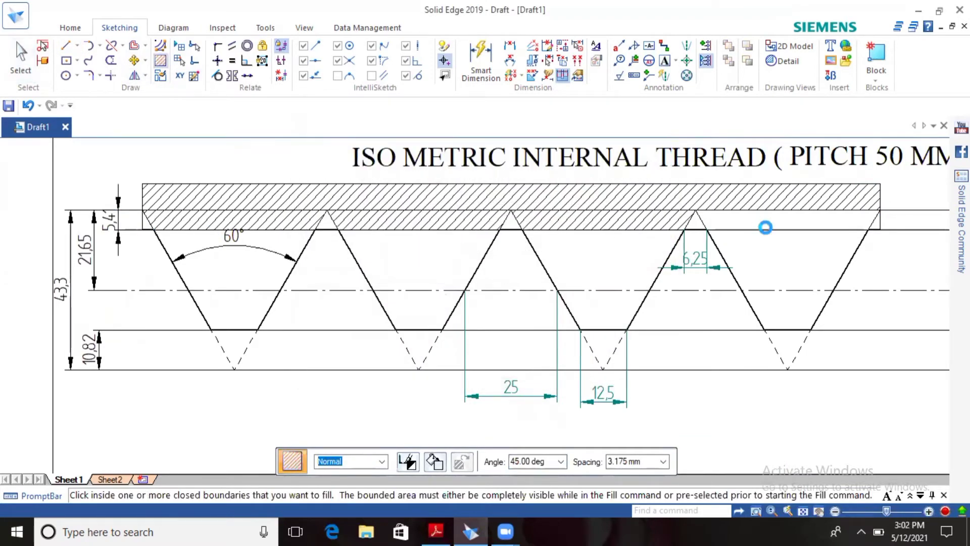
key("Return")
scroll(840, 218, "up", 4)
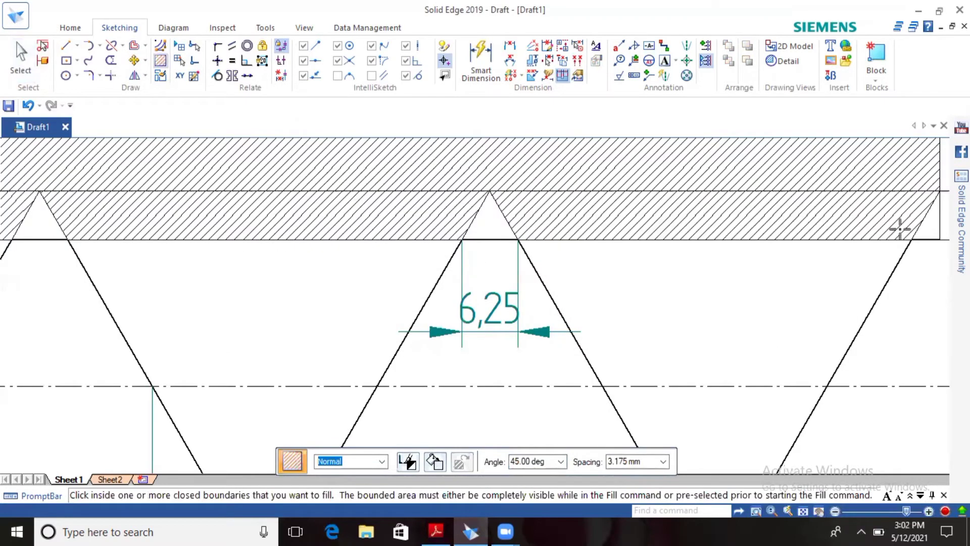
left_click(802, 511)
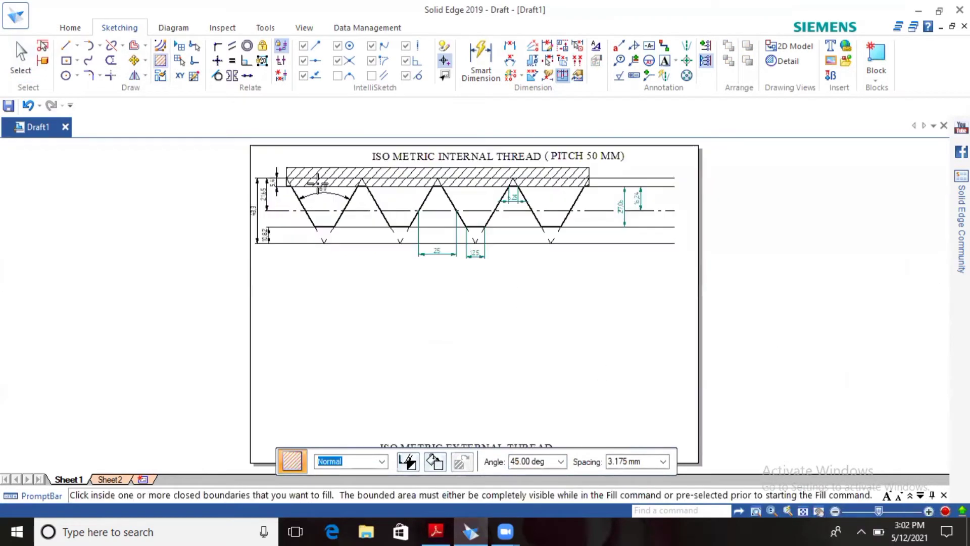
- Hatch the first thread tooth above and below the centreline with the Normal fill at 45°
scroll(289, 187, "up", 7)
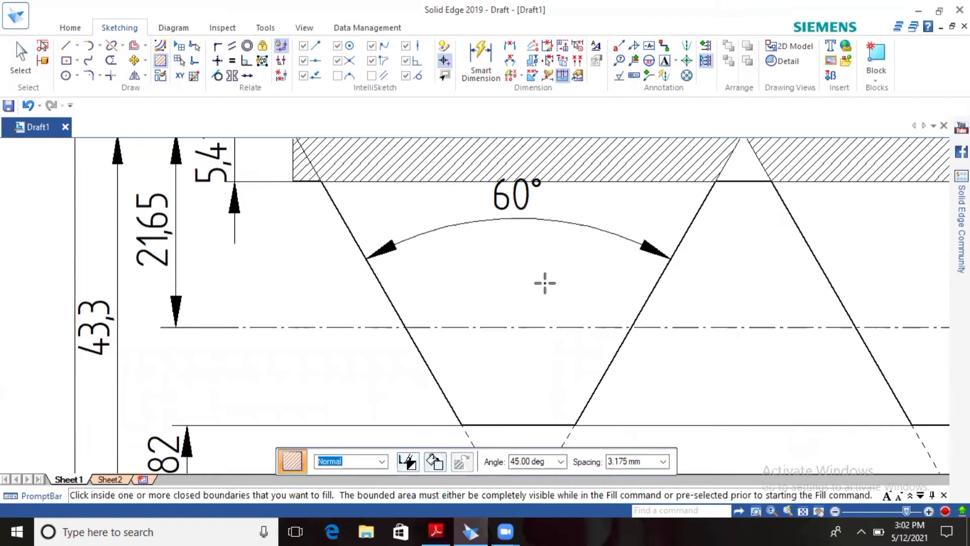
left_click(545, 283)
left_click(541, 372)
left_click(911, 364)
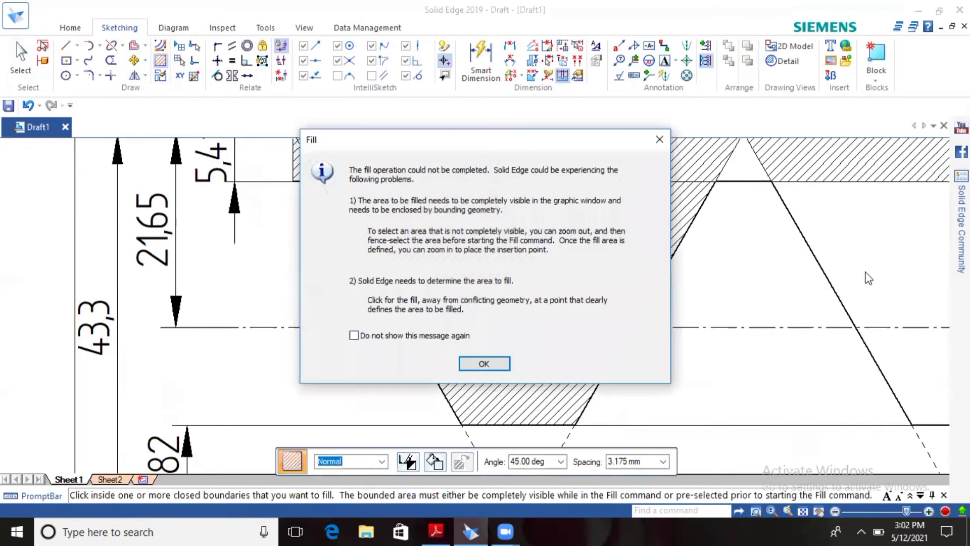
left_click(656, 133)
- Hatch the third and fourth thread teeth above and below the centreline with the same 45° Normal fill
scroll(759, 413, "down", 5)
scroll(496, 174, "up", 6)
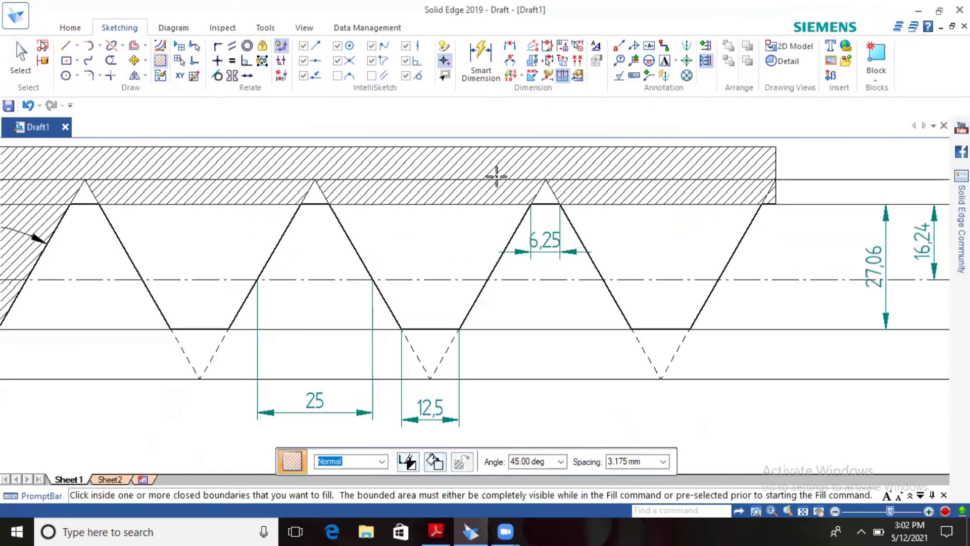
scroll(497, 175, "up", 1)
left_click(177, 263)
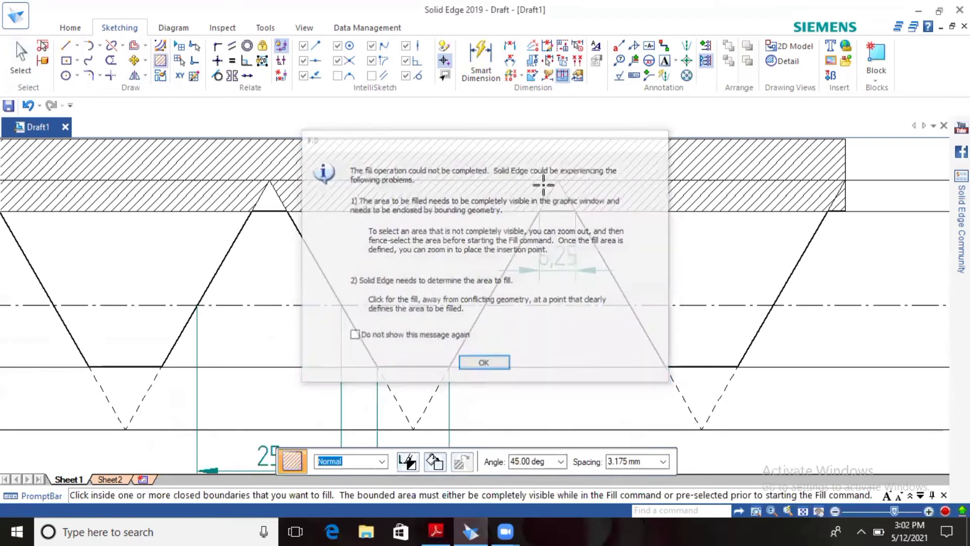
left_click(427, 293)
left_click(425, 342)
left_click(697, 253)
left_click(701, 333)
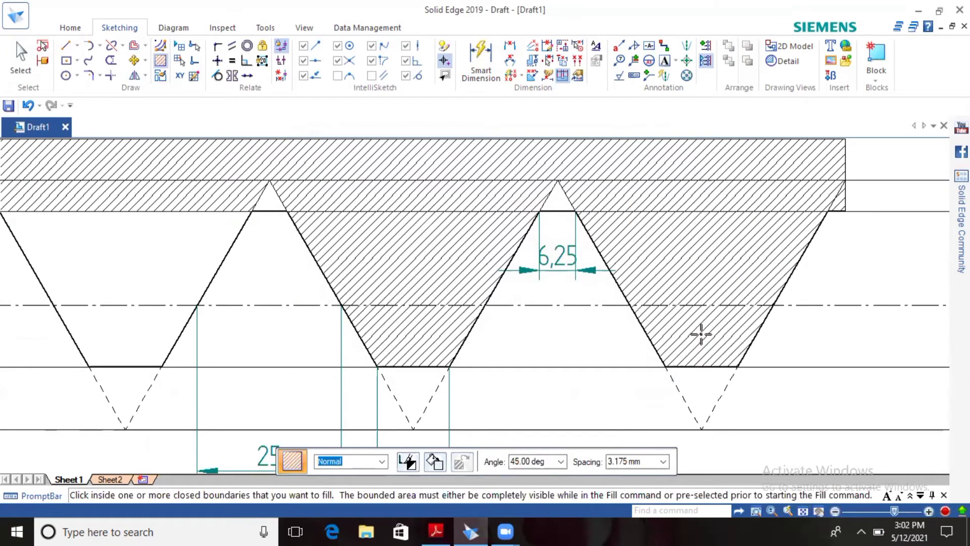
- Hatch the second thread tooth above and below the centreline with the same 45° Normal fill
left_click(160, 326)
left_click(658, 139)
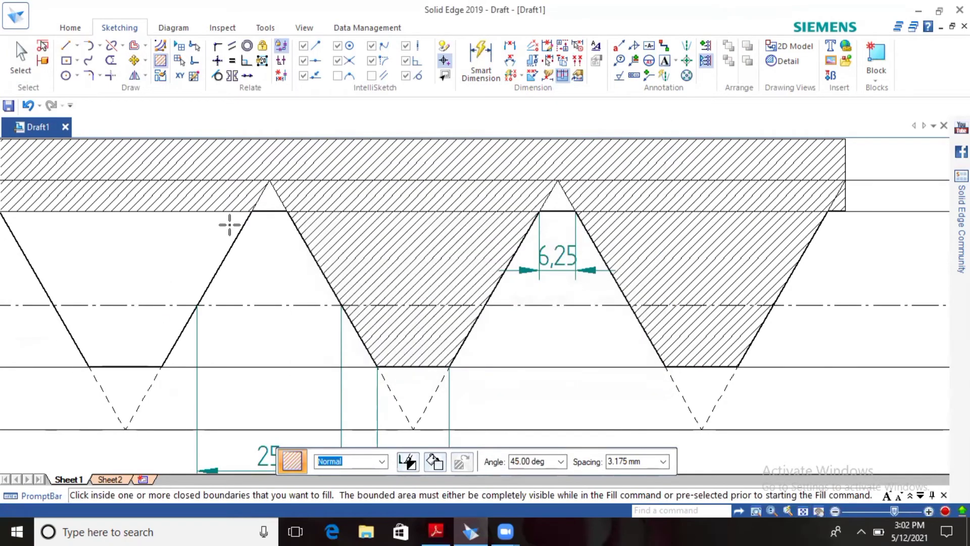
scroll(47, 223, "down", 5)
scroll(63, 228, "up", 6)
left_click(129, 226)
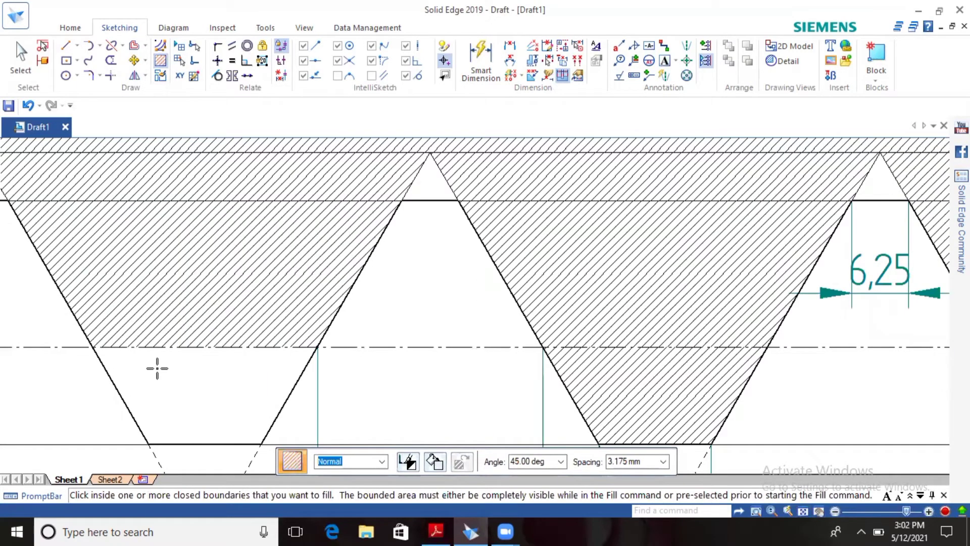
left_click(190, 399)
left_click(802, 511)
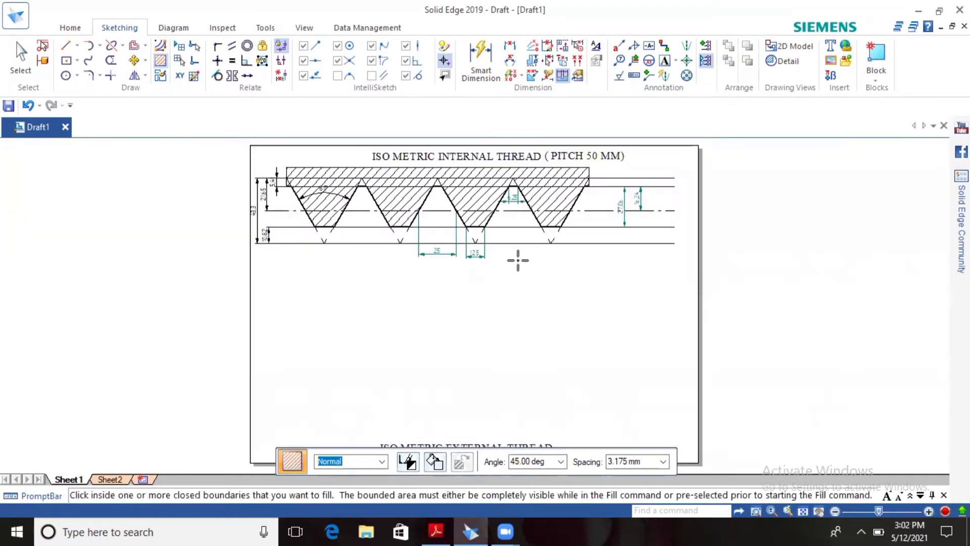
- Apply a thicker line width to the top and both side edges of the hatched band
scroll(442, 157, "up", 3)
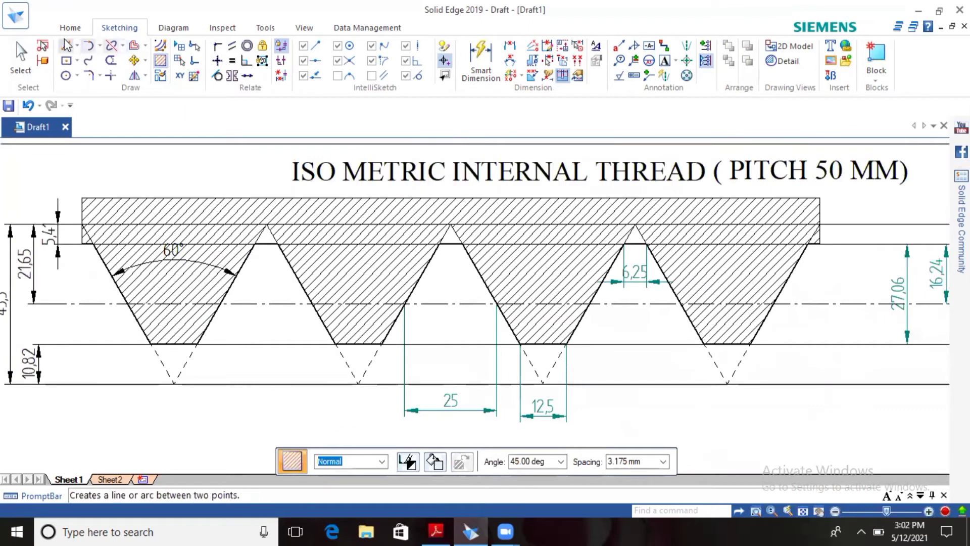
left_click(20, 56)
left_click(82, 218)
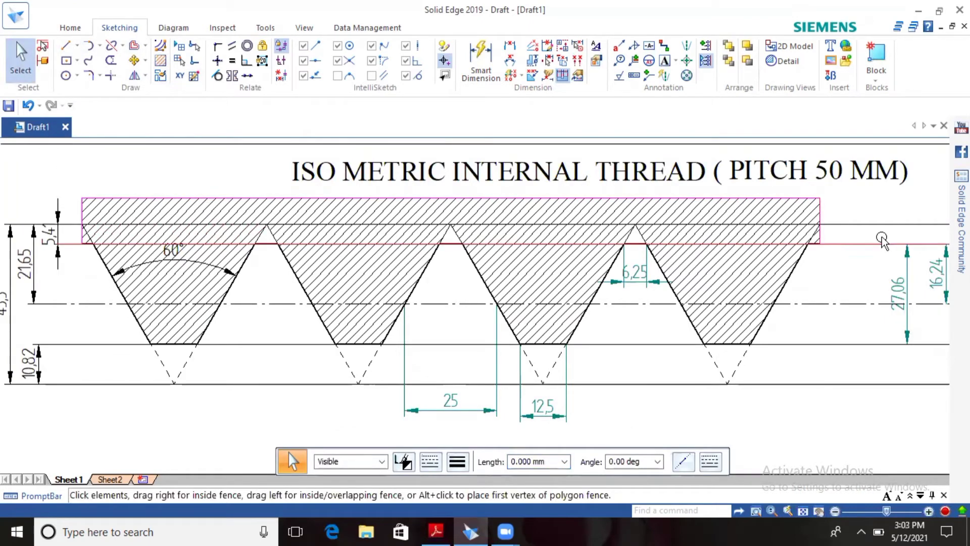
left_click(463, 464)
left_click(468, 387)
left_click(848, 445)
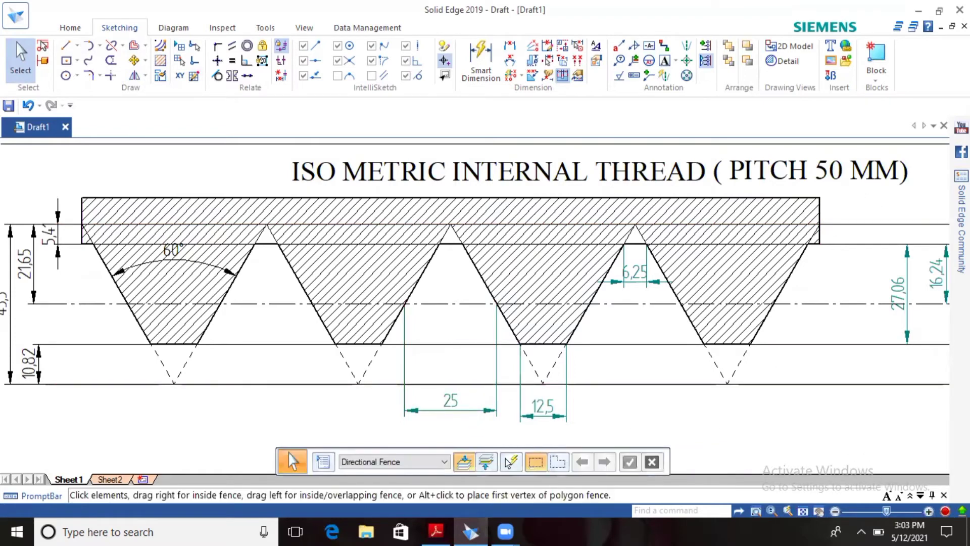
- Dimension the angle between the facing flanks of the first and second teeth, placing it inside the groove
left_click(802, 512)
scroll(359, 169, "up", 3)
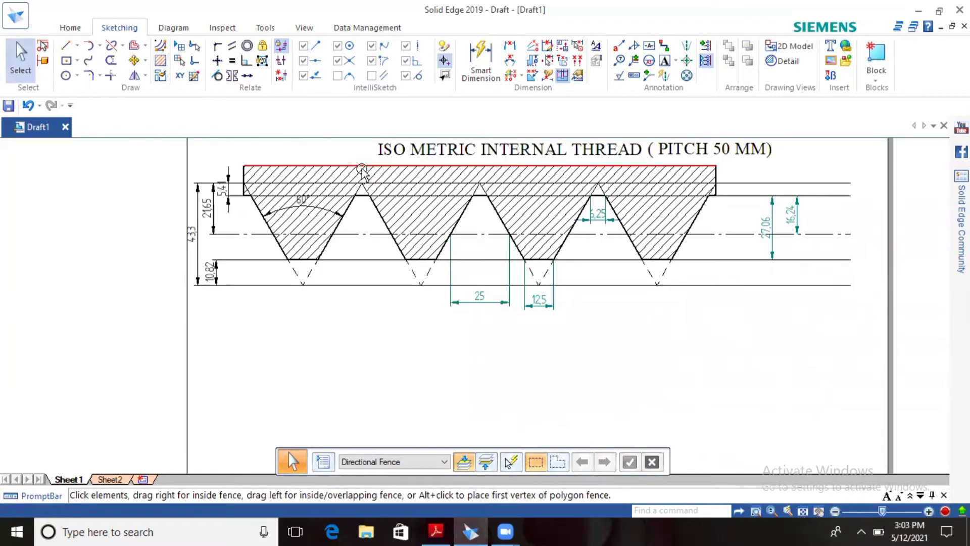
left_click(325, 213)
left_click(365, 225)
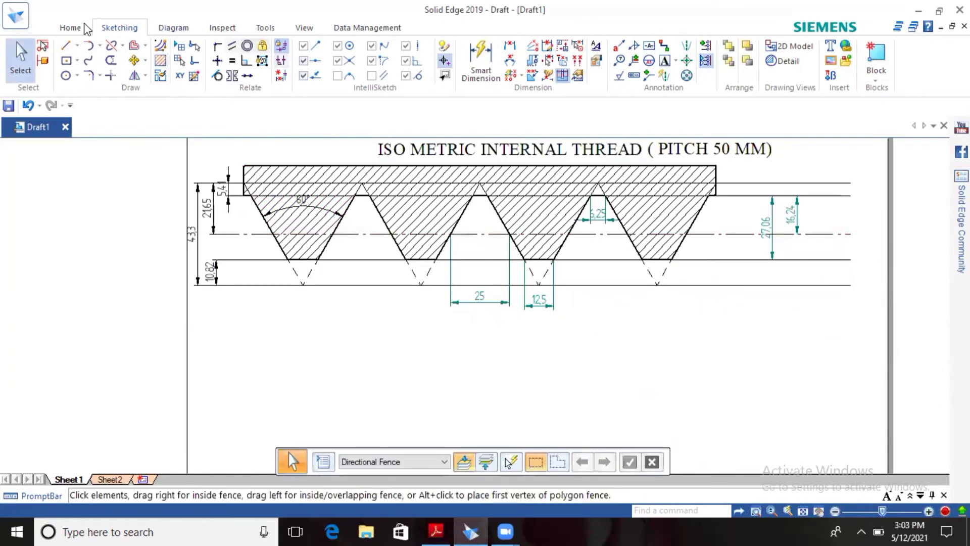
left_click(509, 63)
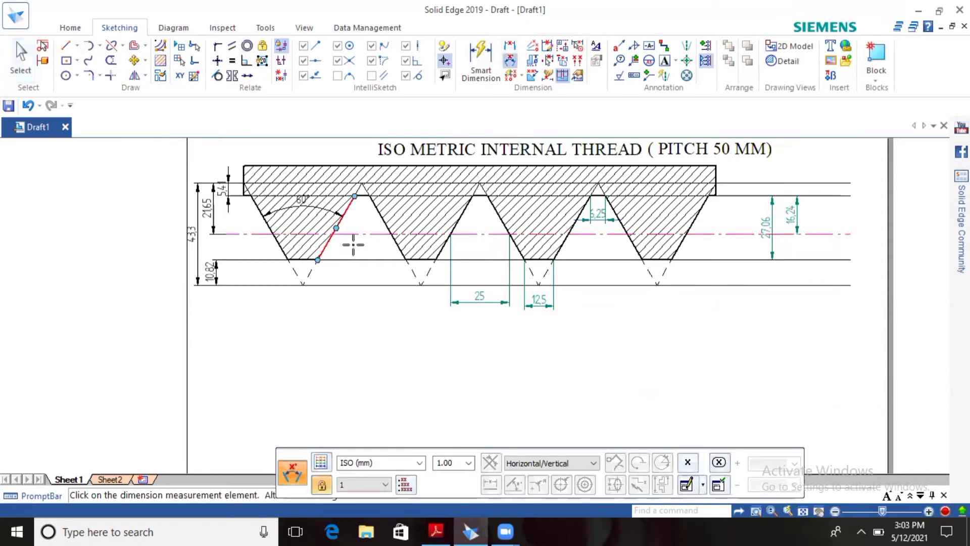
left_click(324, 246)
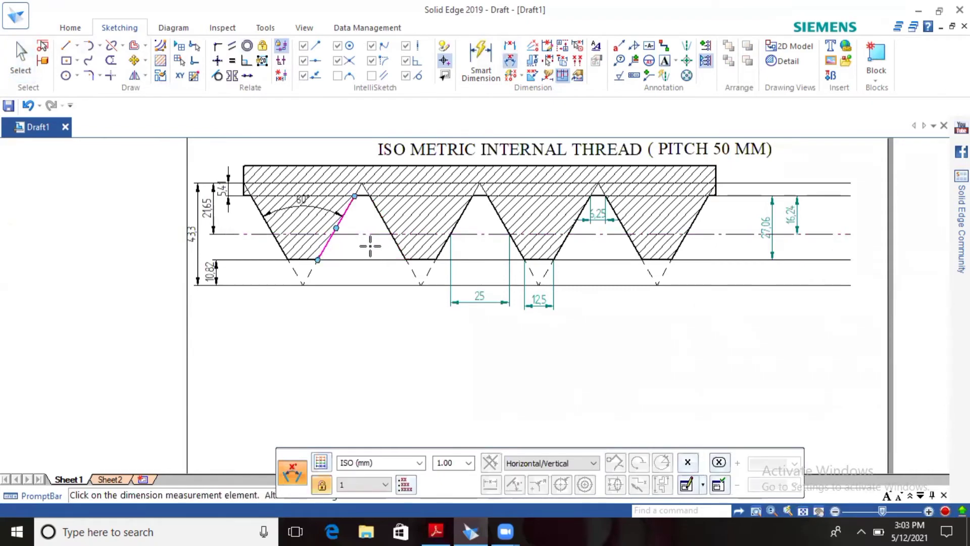
left_click(396, 246)
left_click(361, 247)
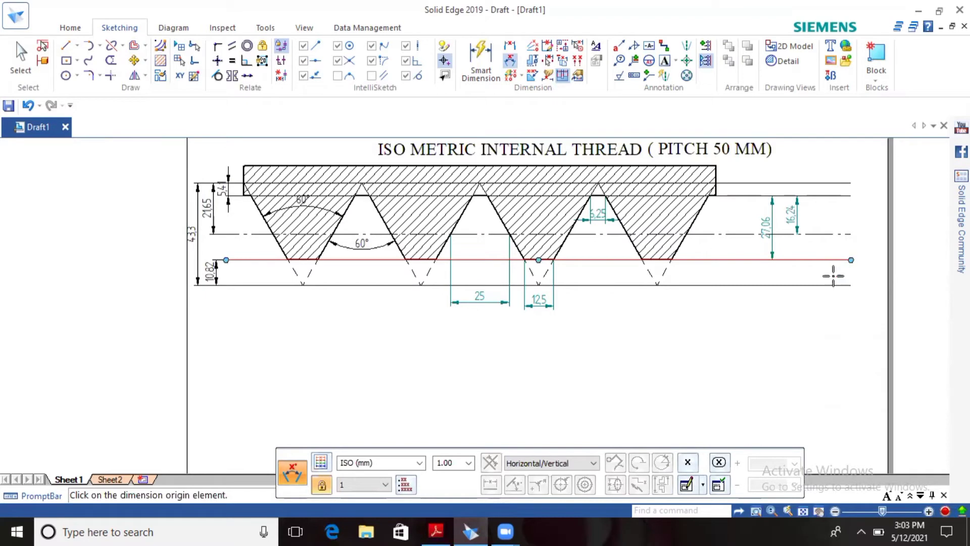
- Draw a long horizontal line across the lower half of the sheet, above the external thread title
left_click(803, 511)
left_click(65, 46)
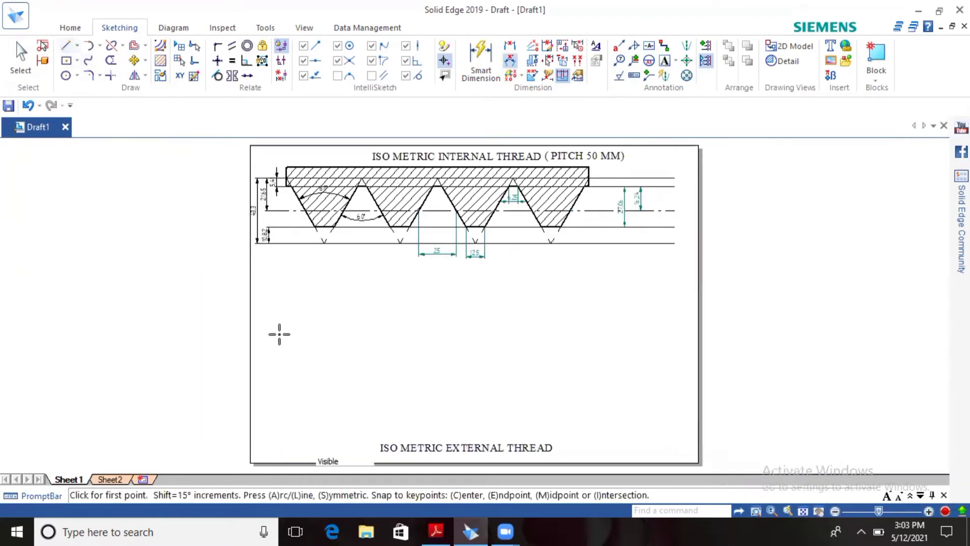
left_click(277, 325)
left_click(457, 461)
left_click(484, 349)
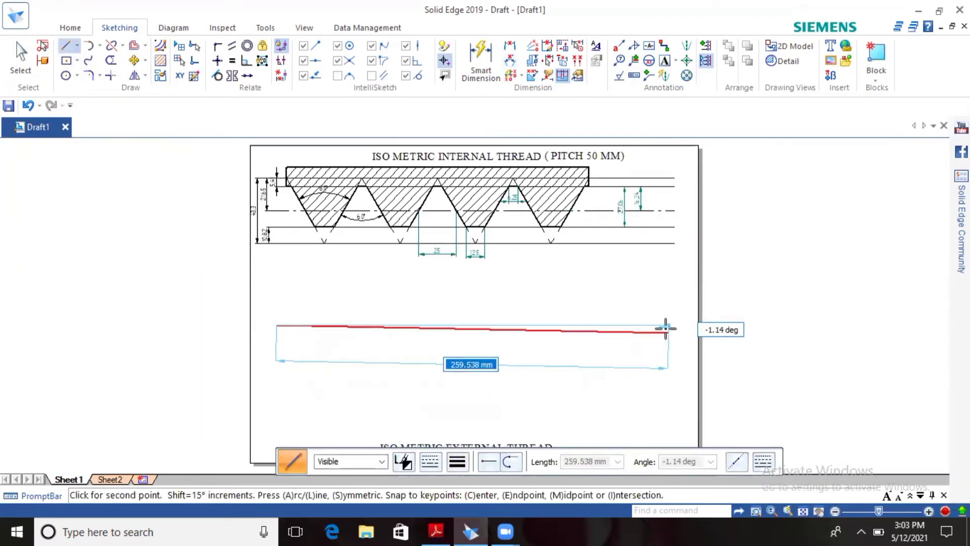
left_click(658, 325)
right_click(593, 288)
- Offset the new horizontal line 43.3 mm downward and move the offset dimension to the lines' left end
left_click(134, 46)
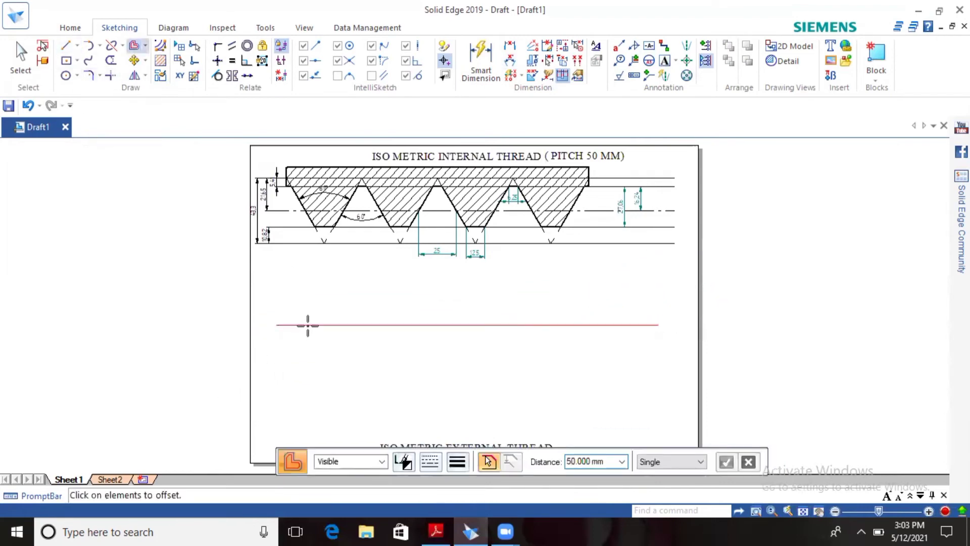
type("43.3")
left_click(310, 334)
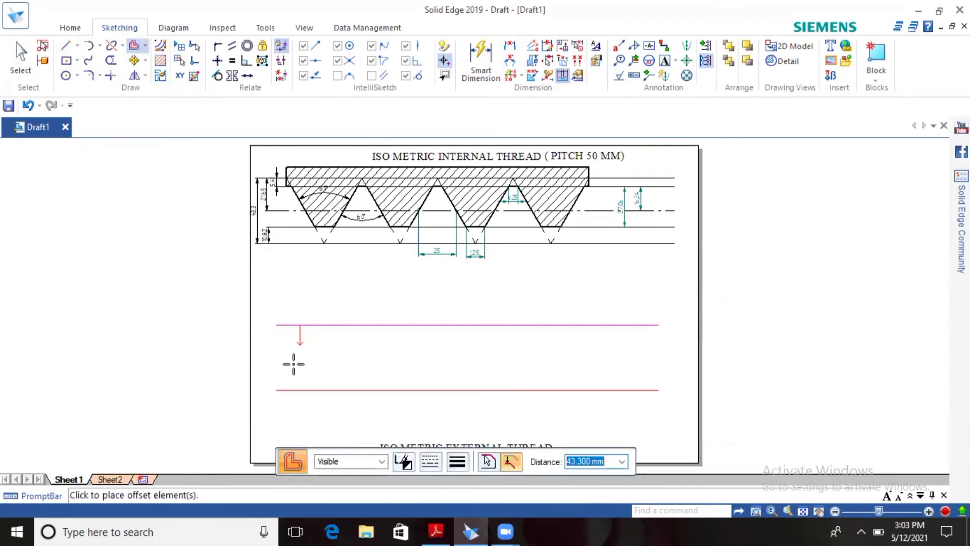
key("Escape")
left_click(506, 344)
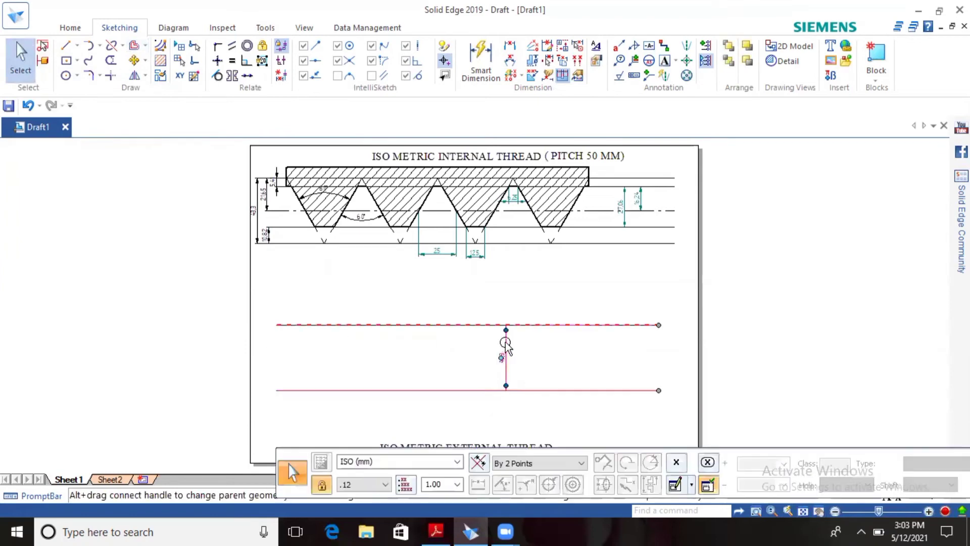
left_click_drag(506, 344, 261, 338)
key("Escape")
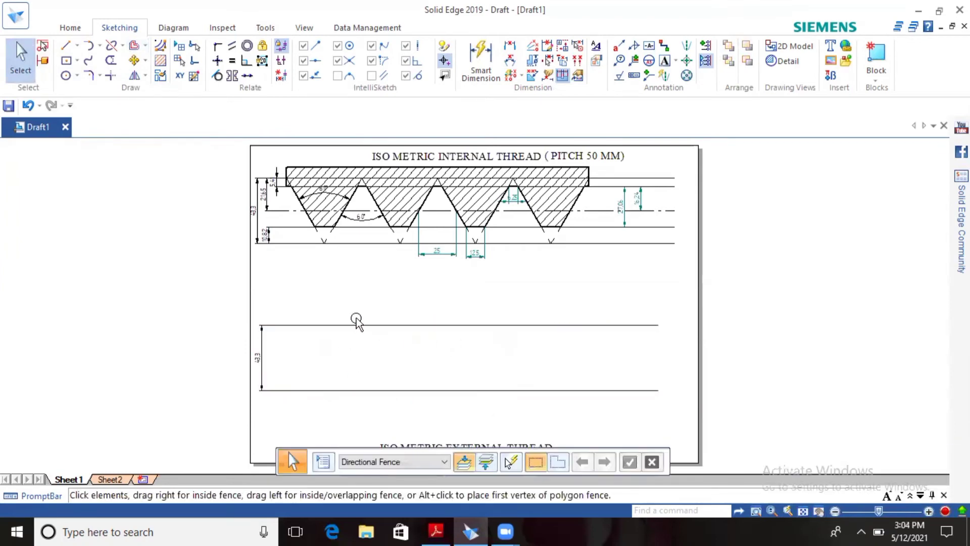
- Offset the upper line of the external thread construction 21.65 mm downward
left_click(134, 46)
type("4")
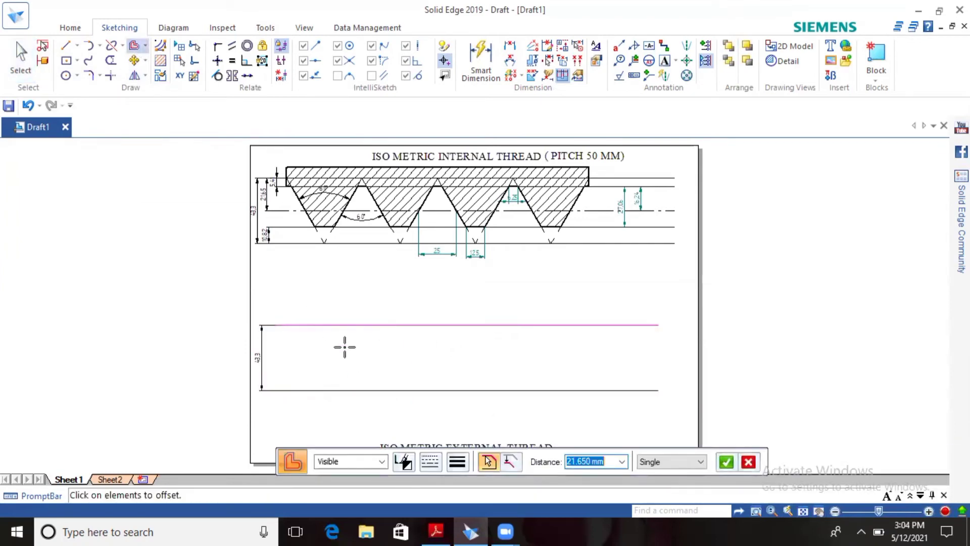
left_click(344, 347)
left_click(323, 371)
key("Escape")
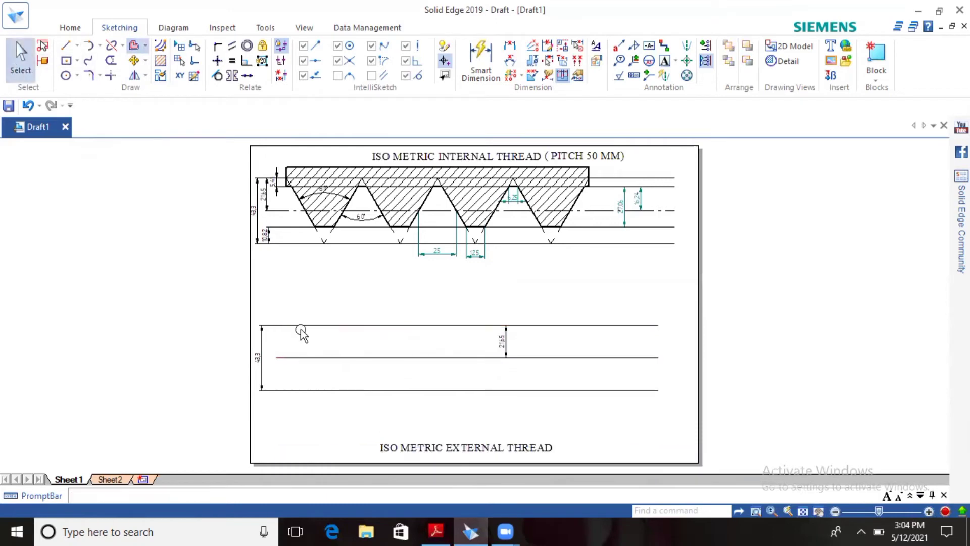
- Change the middle line to a dash-dot centre line type and move its offset dimension to the lines' left end
left_click(325, 358)
left_click(432, 460)
left_click(443, 320)
left_click(473, 332)
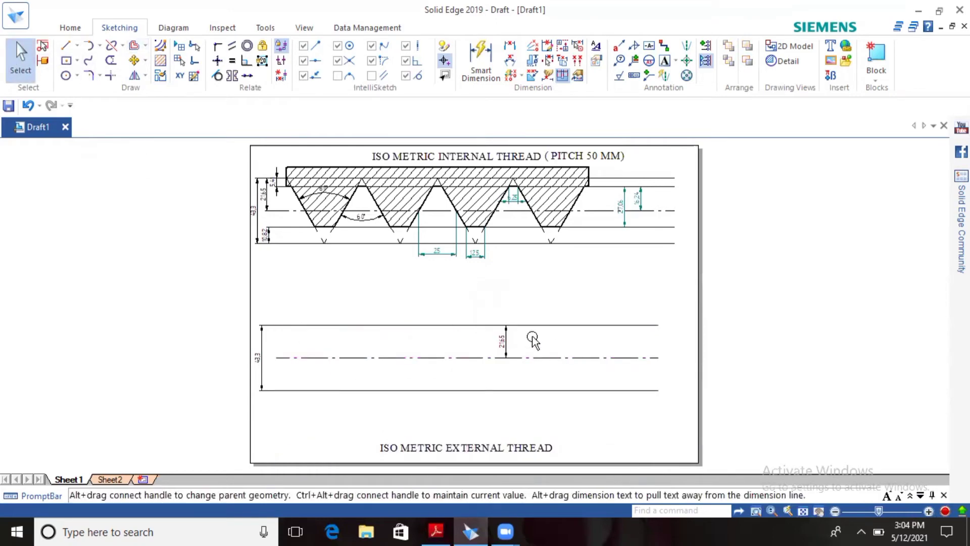
left_click(505, 333)
key("Escape")
- Offset the top construction line 5.412 mm downward and move the offset dimension to the lines' right end
scroll(433, 386, "up", 4)
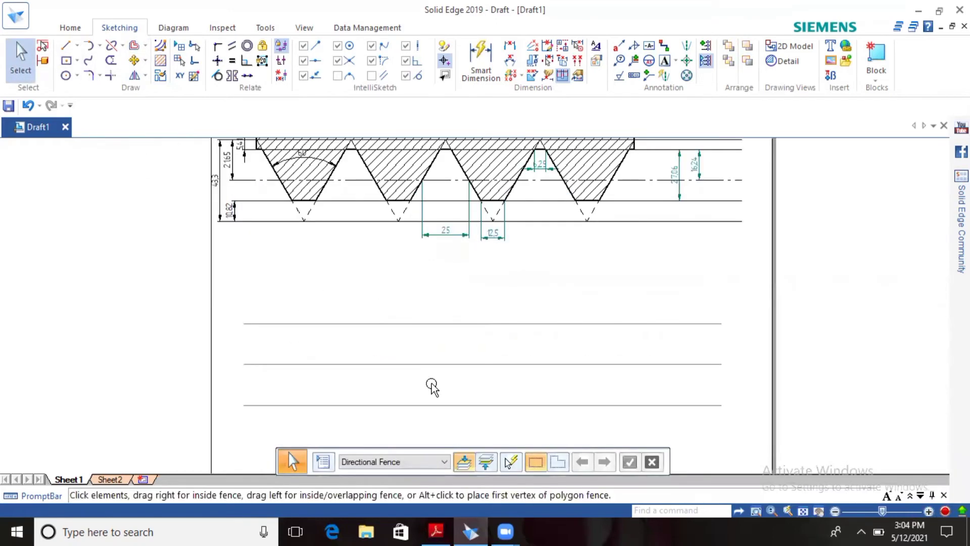
left_click(134, 45)
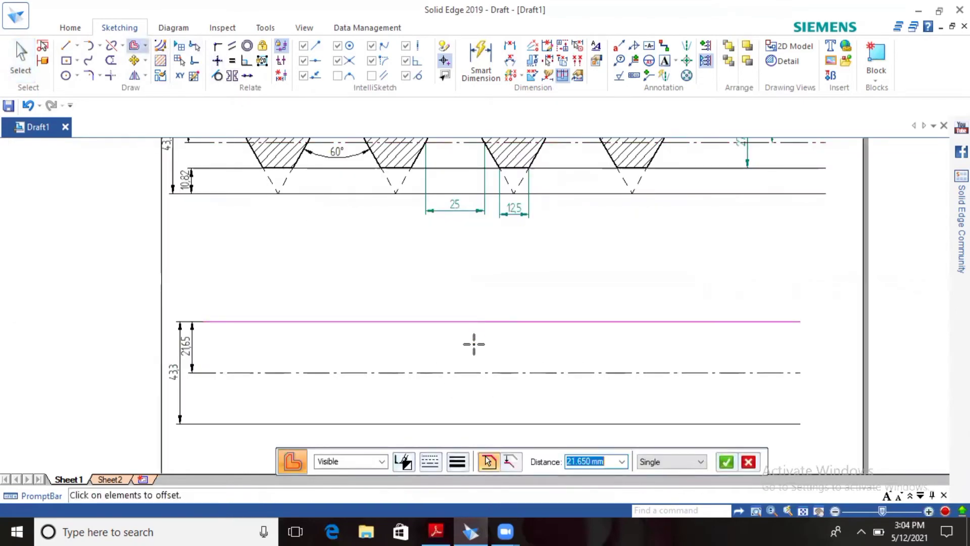
scroll(474, 344, "down", 3)
scroll(496, 352, "up", 2)
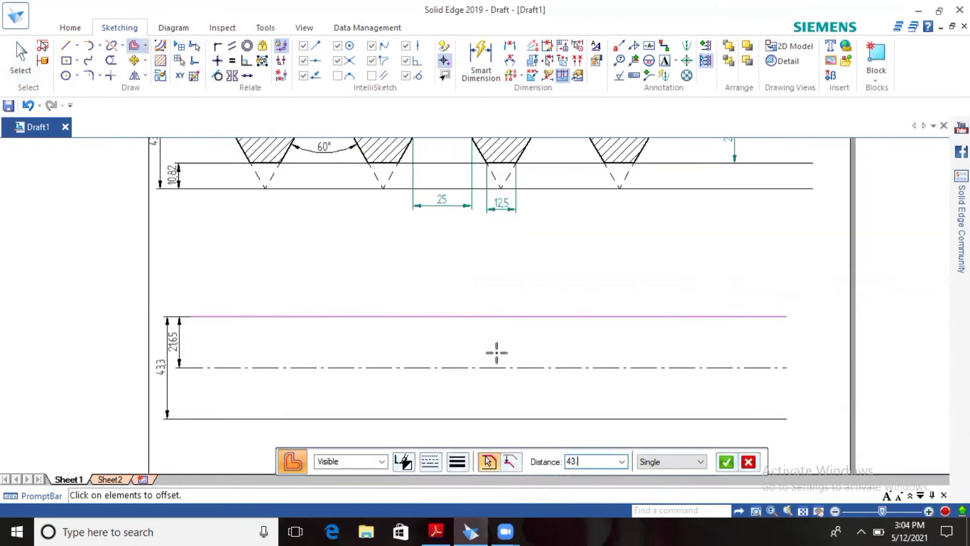
key("Return")
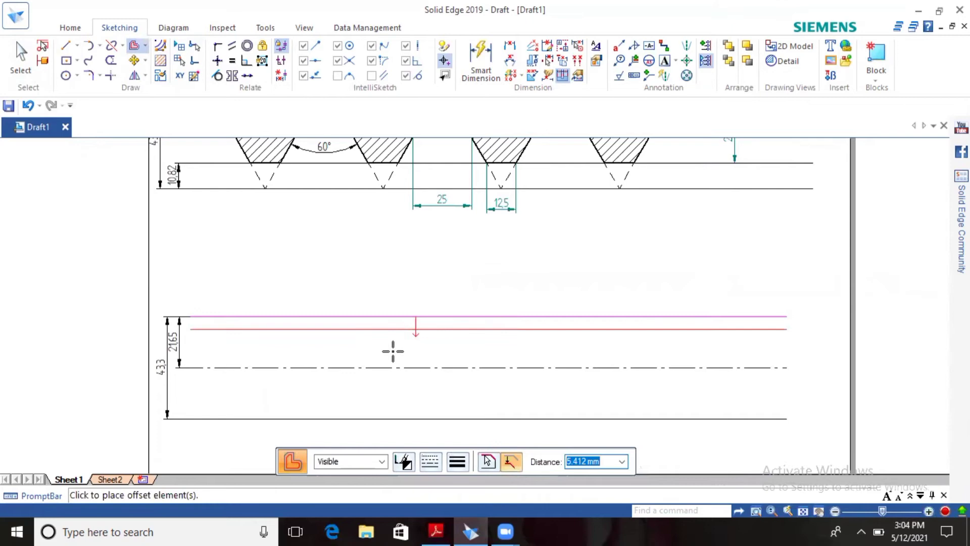
left_click(228, 331)
left_click(21, 56)
left_click(549, 315)
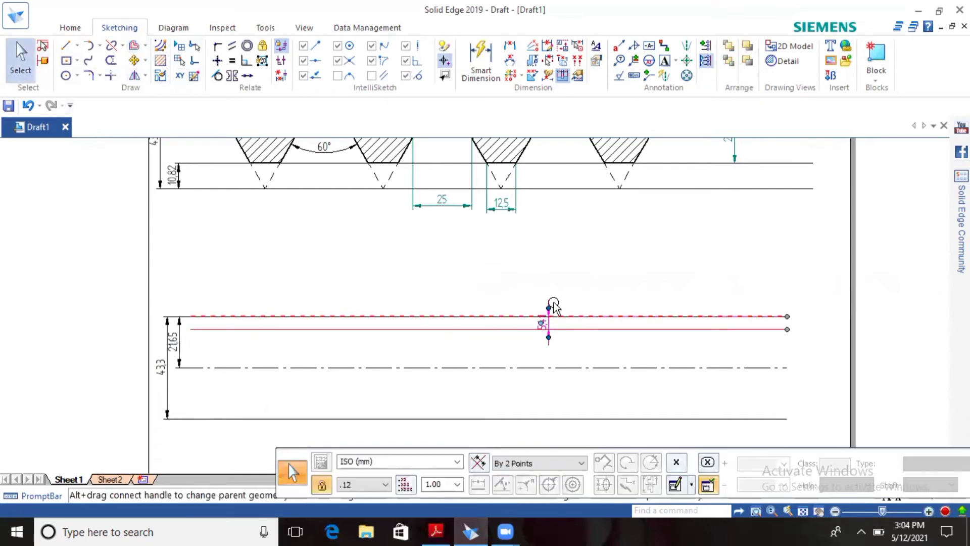
left_click_drag(553, 304, 801, 304)
left_click(772, 257)
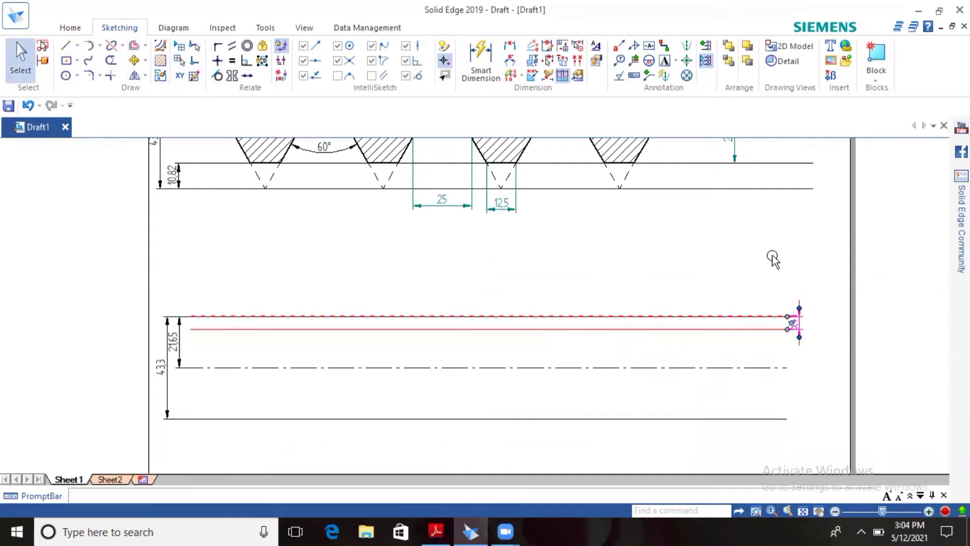
- Check the root depth fraction of the external thread figure in the machine drawing primer PDF and return to the drawing
left_click(134, 48)
left_click(471, 530)
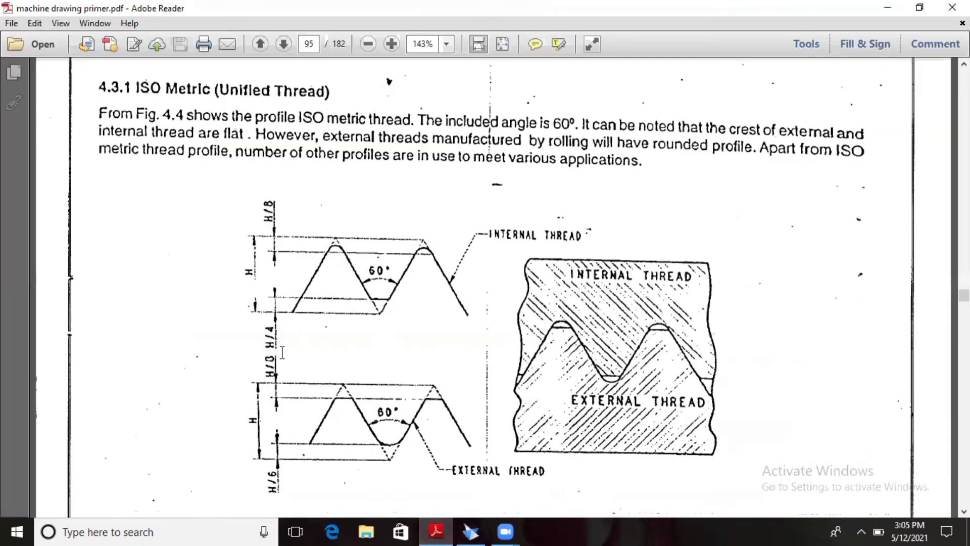
left_click(472, 530)
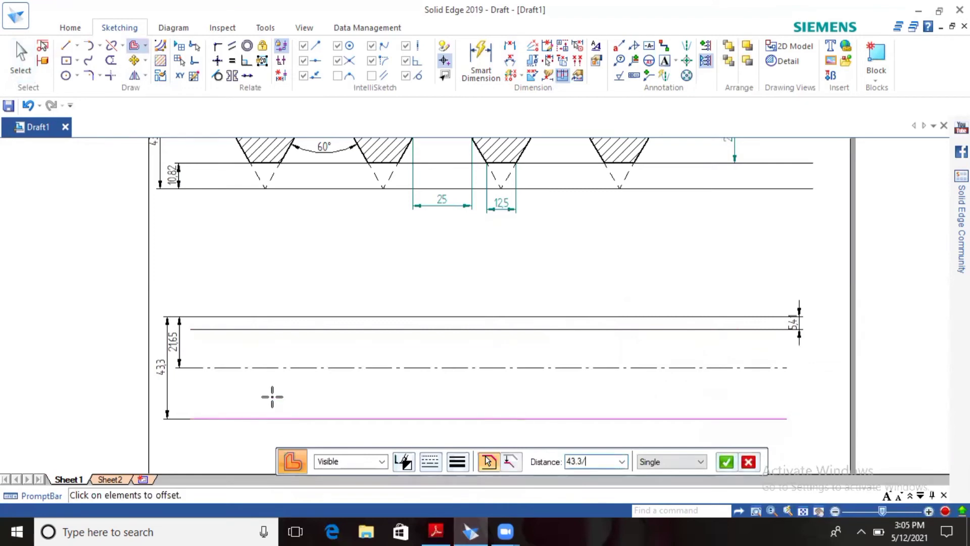
- Offset the bottom construction line 7.217 mm upward and move the offset dimension to the lines' left end
key("Return")
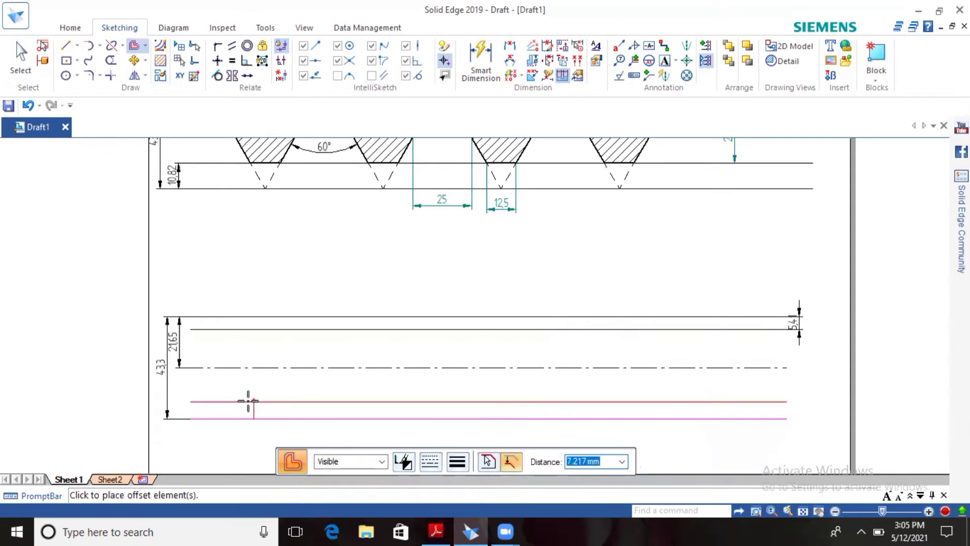
left_click(185, 402)
key("Escape")
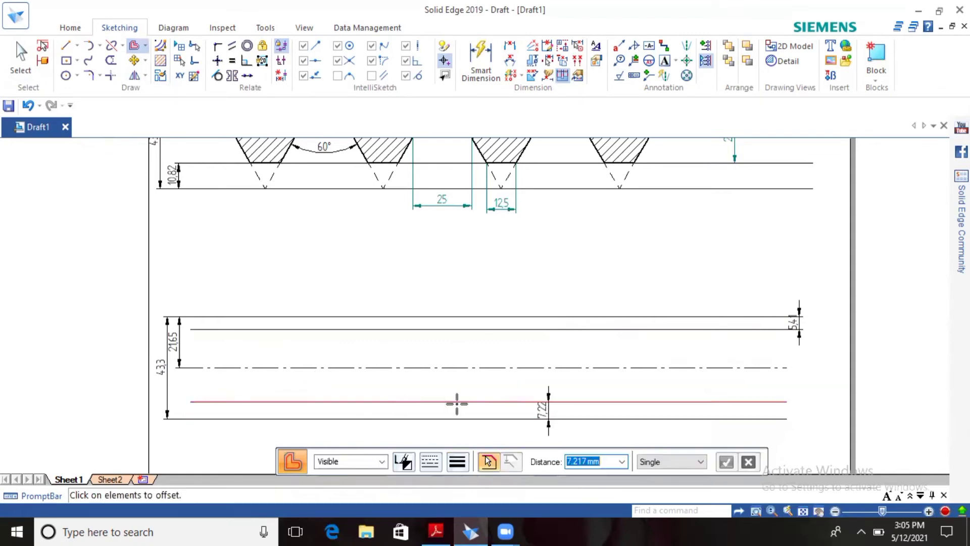
key("Escape")
left_click_drag(550, 392, 180, 386)
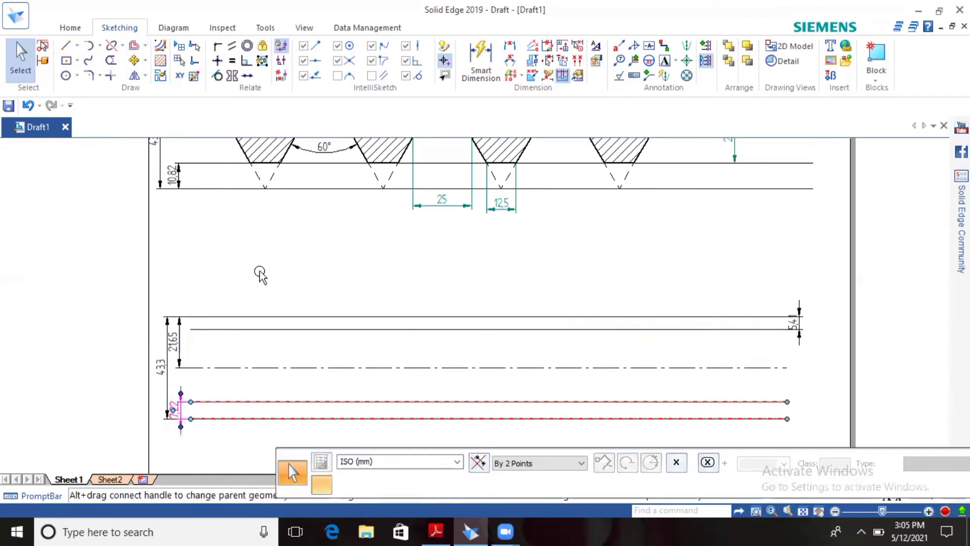
key("Escape")
- Dimension the distances from the crest line to the centre line and to the root line at their right ends
left_click(510, 46)
left_click(769, 330)
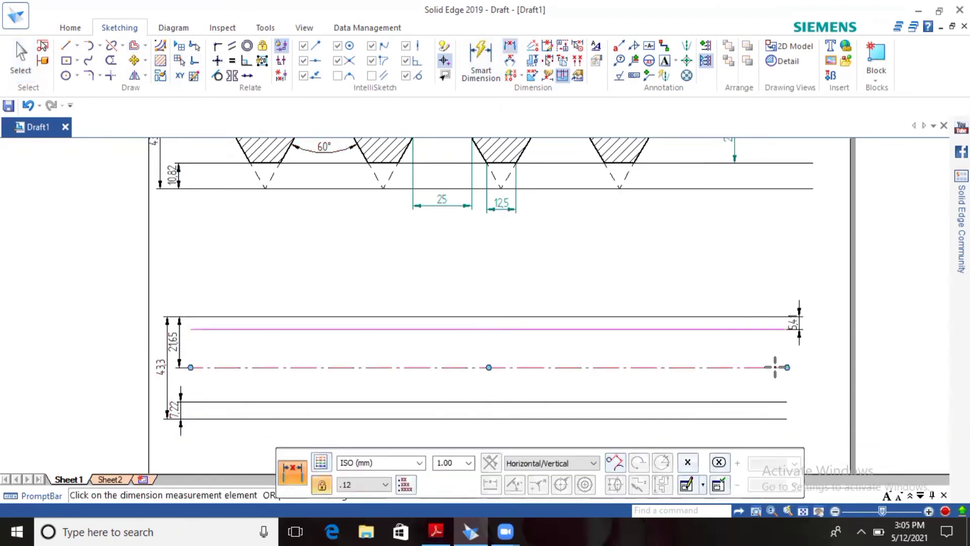
left_click(788, 401)
left_click(818, 379)
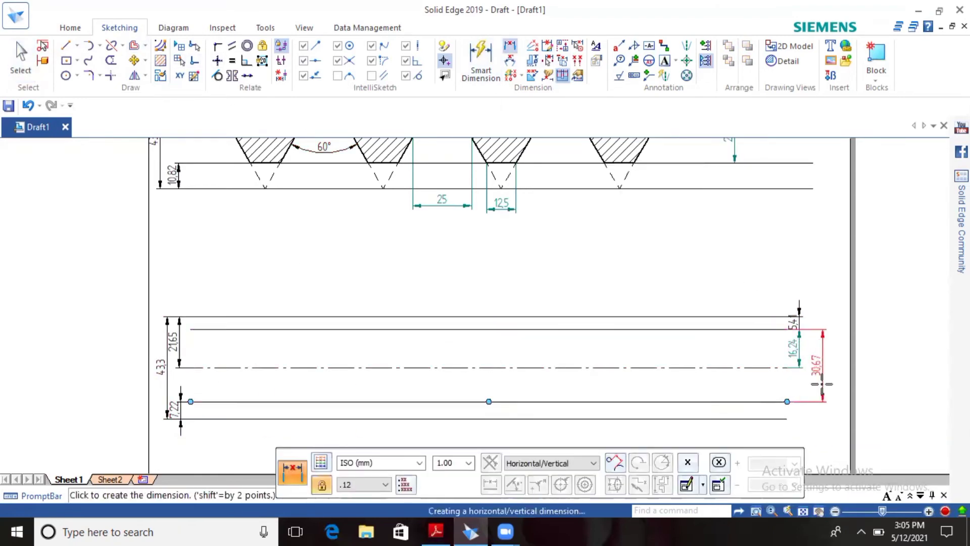
- Draw a vertical line through the left ends of the horizontal construction lines, extending above and below them
key("l")
left_click(189, 287)
right_click(201, 417)
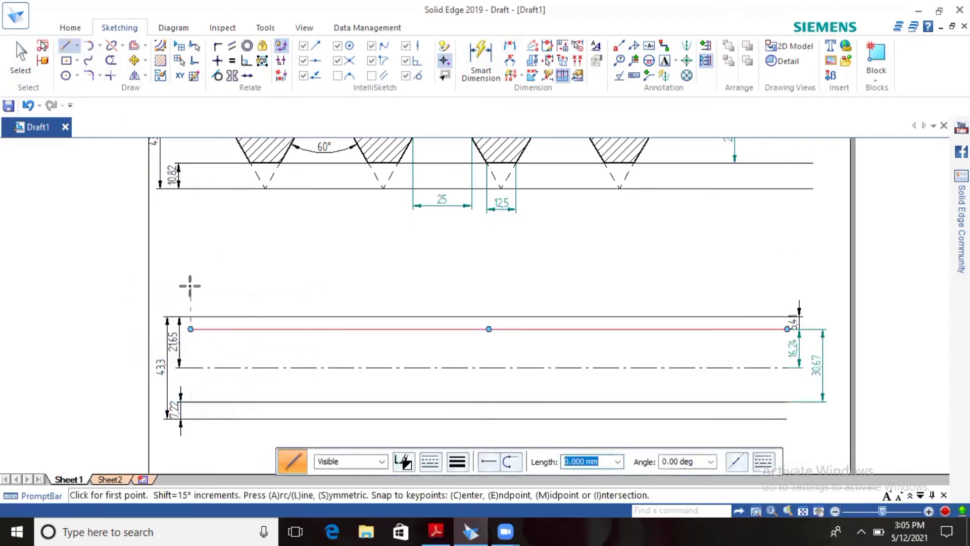
left_click(191, 285)
left_click(191, 439)
right_click(264, 290)
key("Escape")
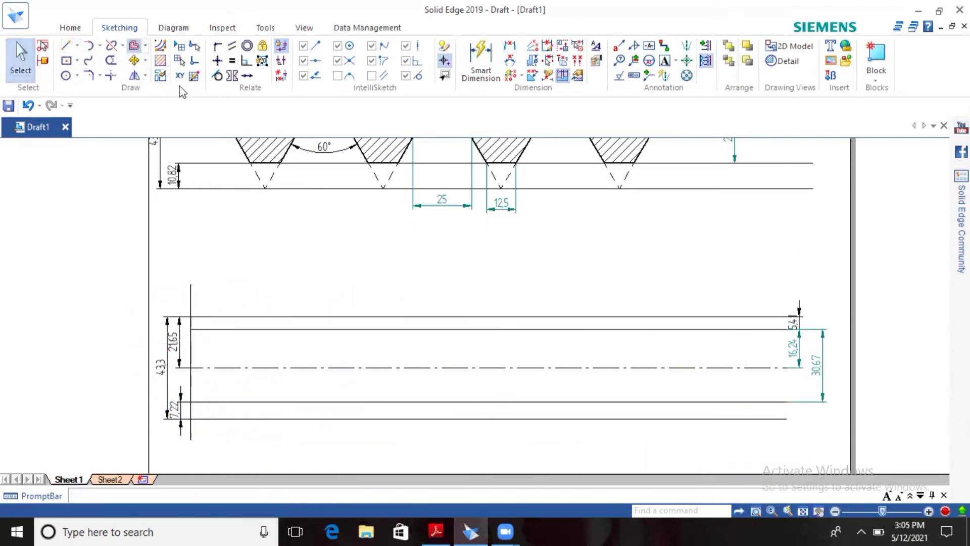
- Offset the vertical line twice to the right at 50 mm pitch spacing
left_click(134, 45)
left_click(193, 285)
right_click(309, 300)
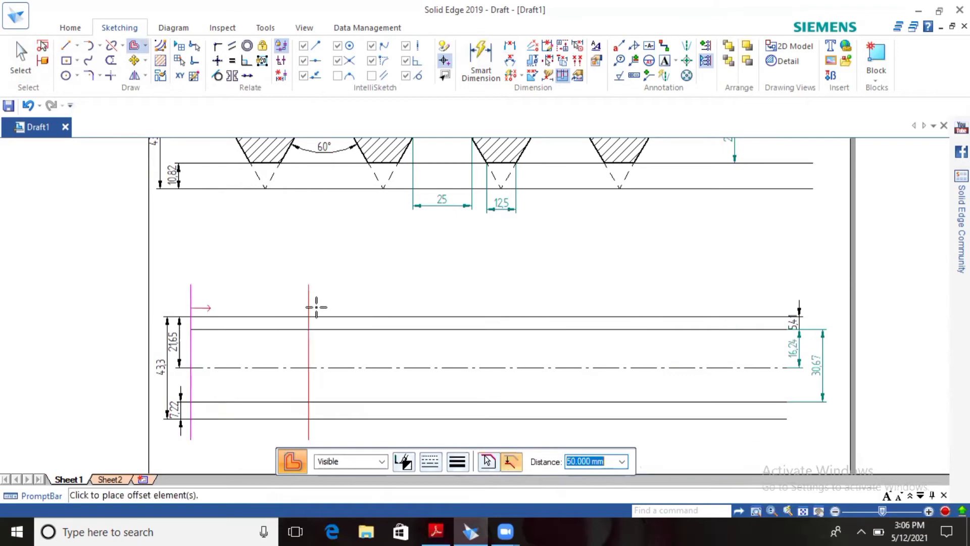
left_click(317, 307)
left_click(433, 286)
right_click(513, 269)
key("Escape")
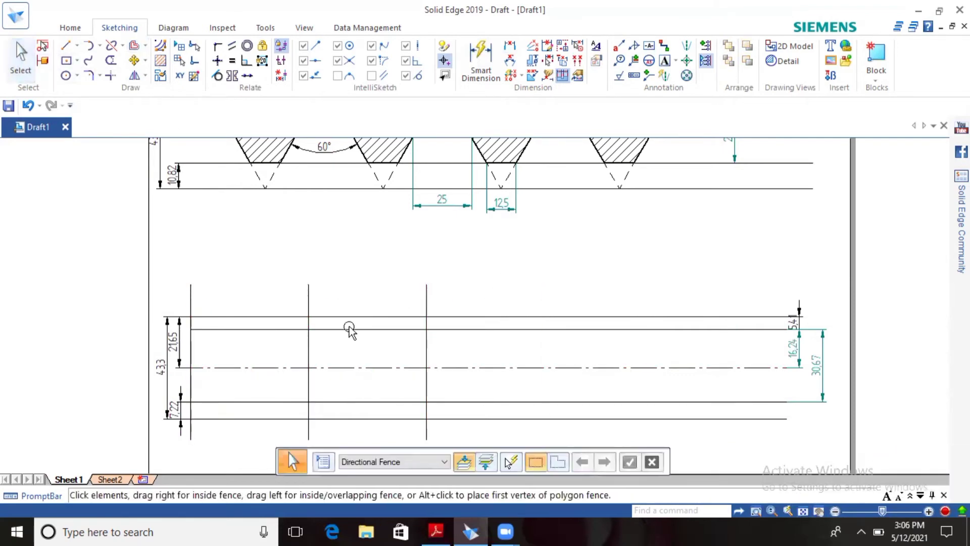
- Draw the V groove between the first two vertical lines, with 60° flanks running from the top line to the bottom line
key("l")
left_click(190, 316)
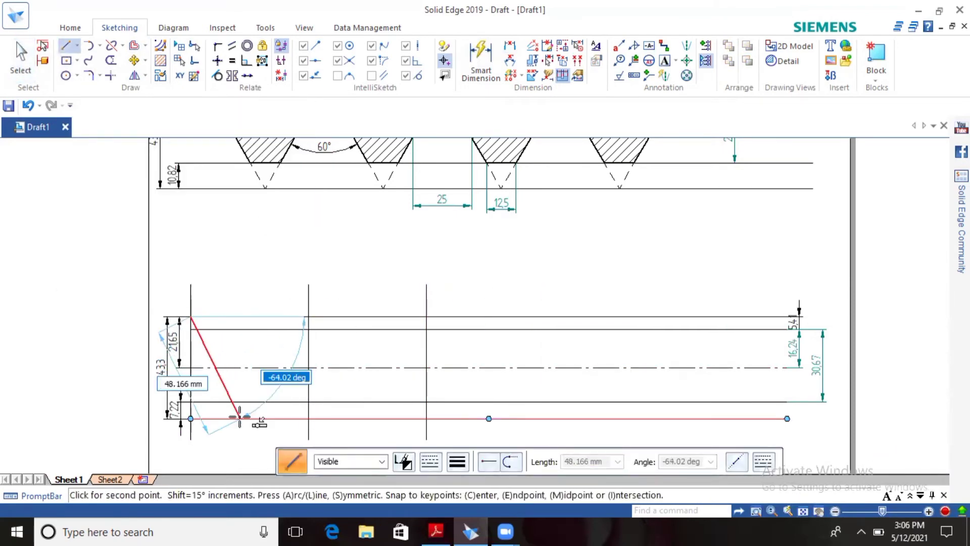
type("60")
key("Return")
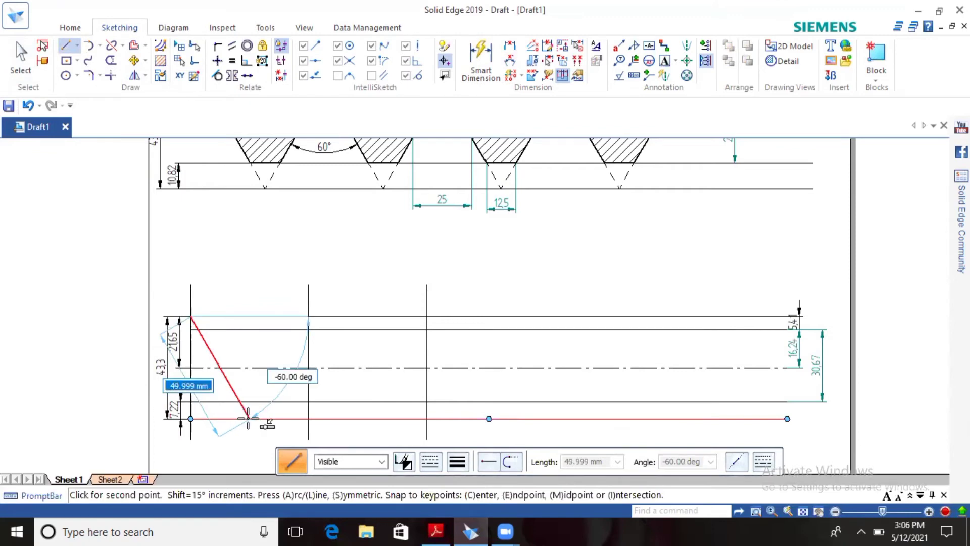
left_click(250, 418)
left_click(309, 317)
type("-6")
right_click(361, 417)
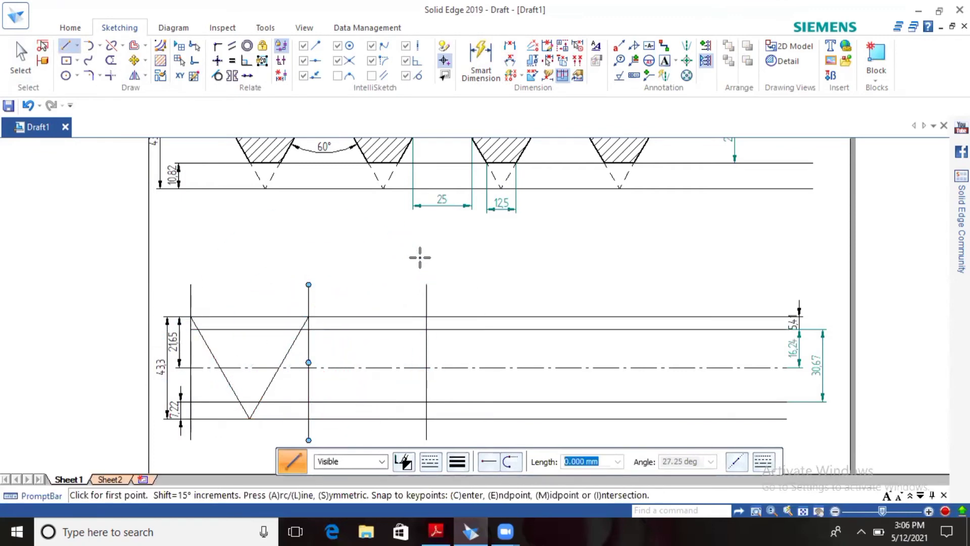
- Split both flanks of the V where they cross the crest line and the root line
scroll(251, 411, "up", 3)
left_click(30, 71)
left_click(111, 46)
left_click(150, 259)
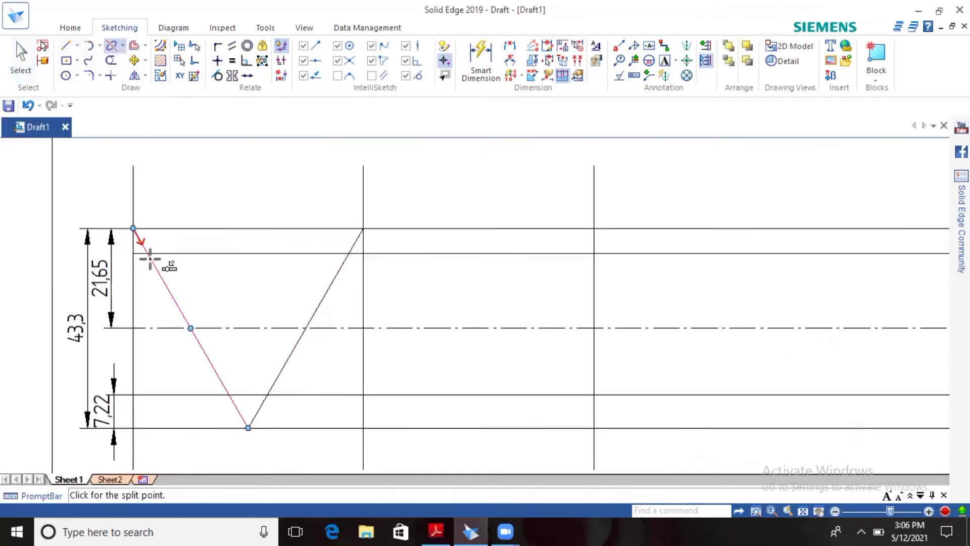
left_click(147, 253)
left_click(172, 300)
left_click(230, 395)
left_click(277, 377)
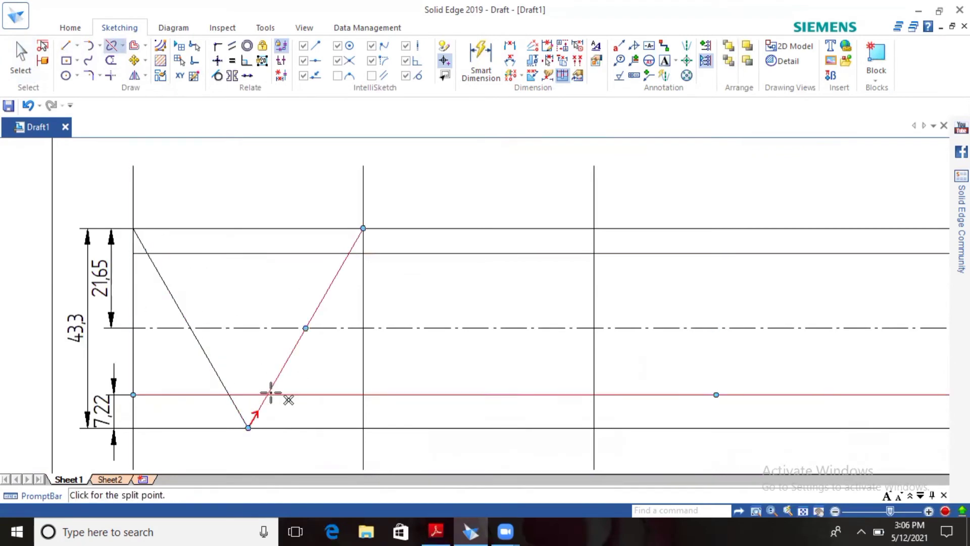
left_click(268, 394)
left_click(303, 333)
left_click(352, 251)
- Draw short crest segments along the crest line from each flank to its adjacent vertical line
left_click(65, 45)
left_click(147, 253)
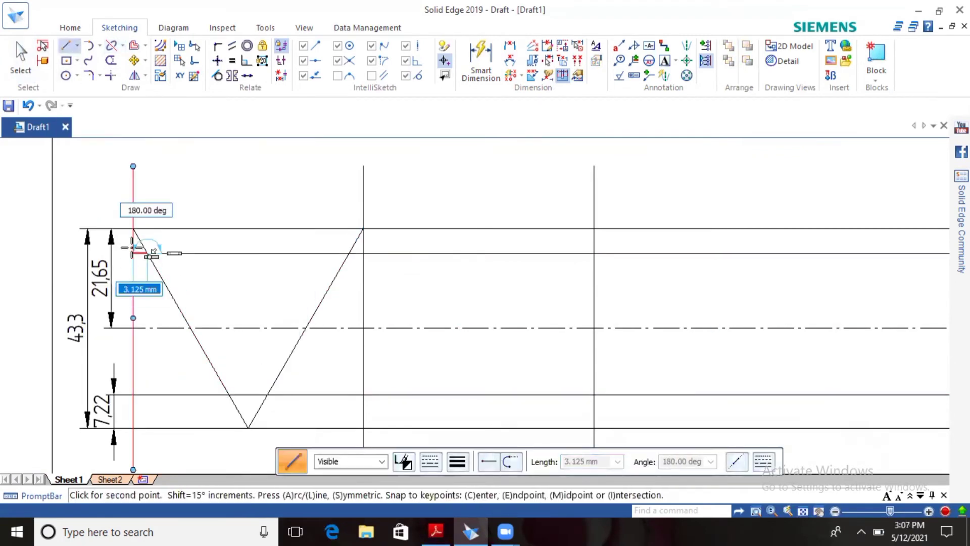
scroll(133, 252, "up", 3)
left_click(131, 246)
right_click(131, 247)
left_click(789, 248)
left_click(834, 247)
right_click(834, 248)
scroll(296, 346, "down", 5)
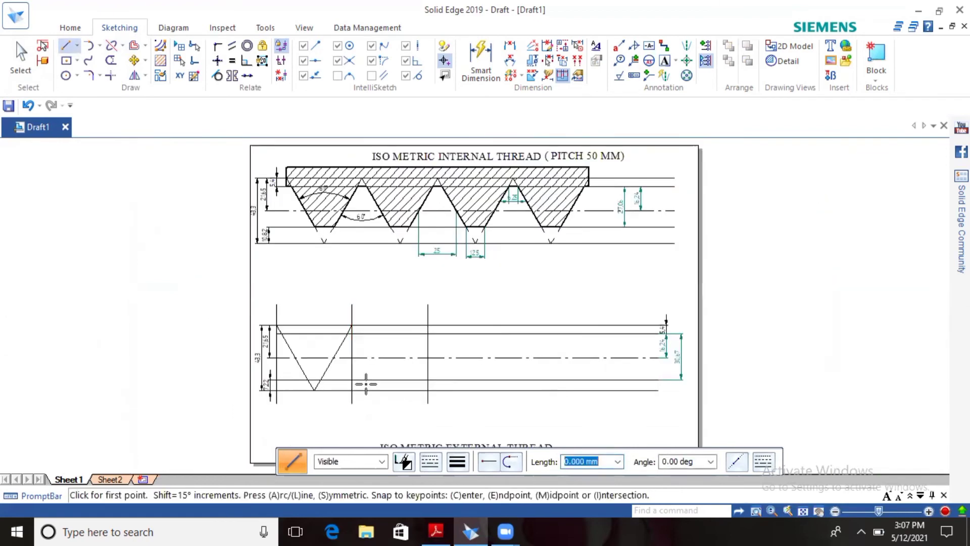
scroll(323, 368, "up", 3)
key("Escape")
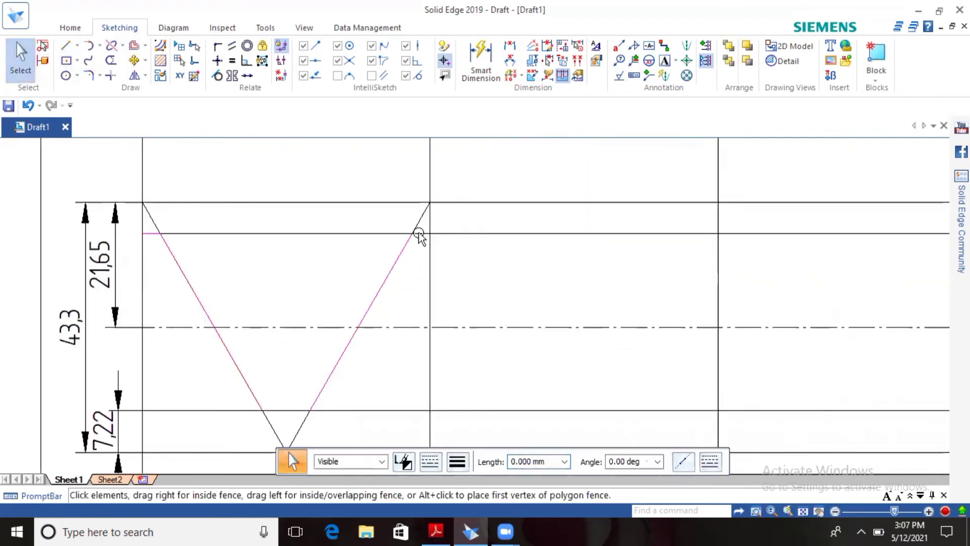
- Apply a thicker line width to the two crest segments and the middle portions of both flanks
left_click(419, 233)
left_click(457, 462)
left_click(471, 388)
left_click(398, 392)
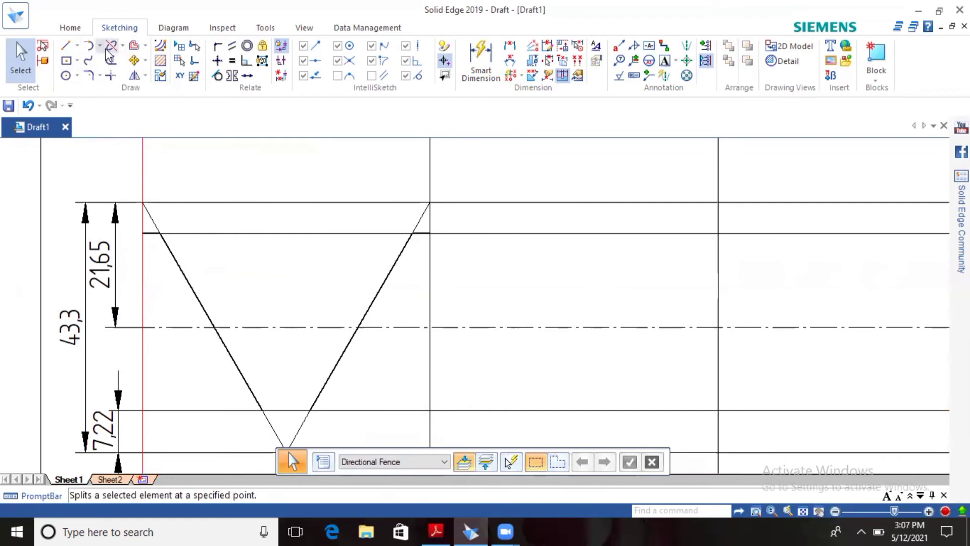
- Fillet the two thick flanks of the V with a radius of about 7.22 mm, so the arc touches the root line
left_click(99, 76)
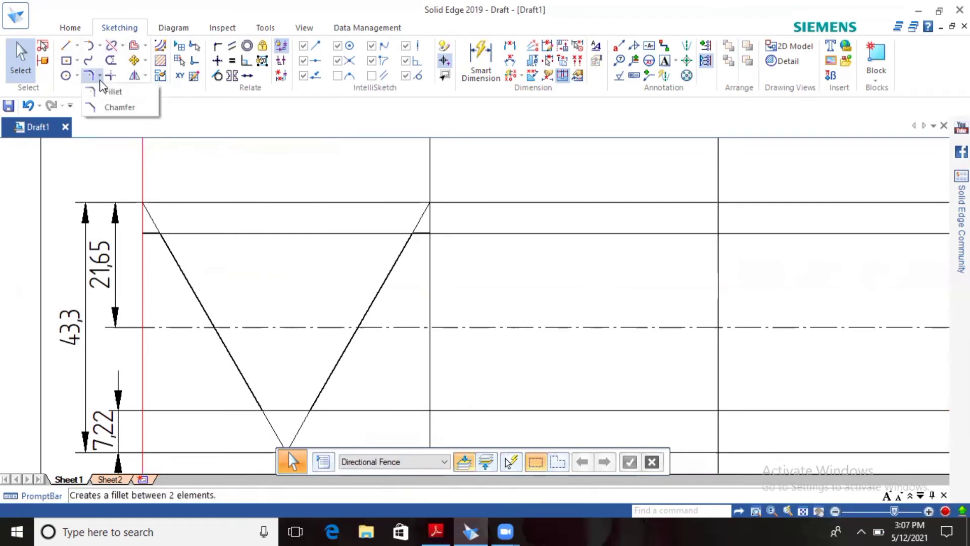
left_click(108, 94)
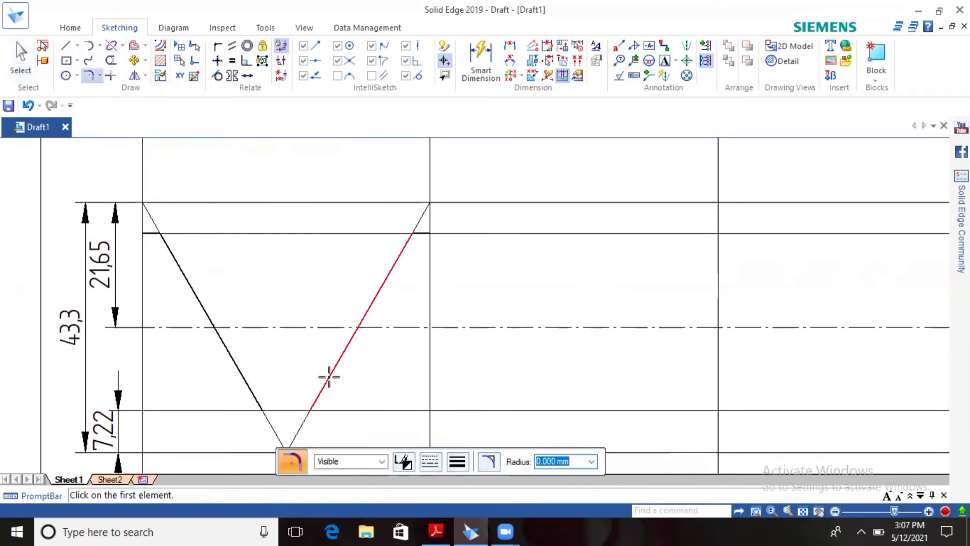
left_click(241, 375)
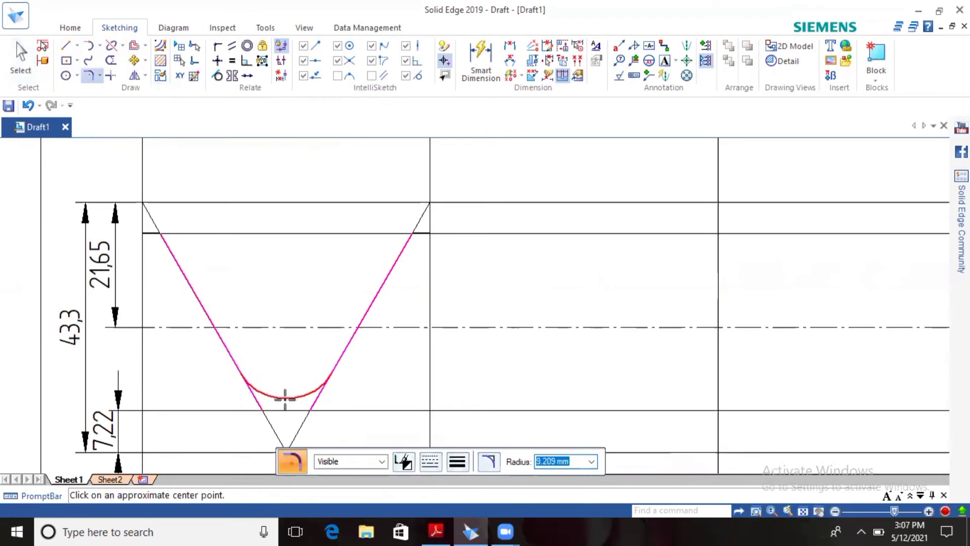
scroll(289, 410, "up", 5)
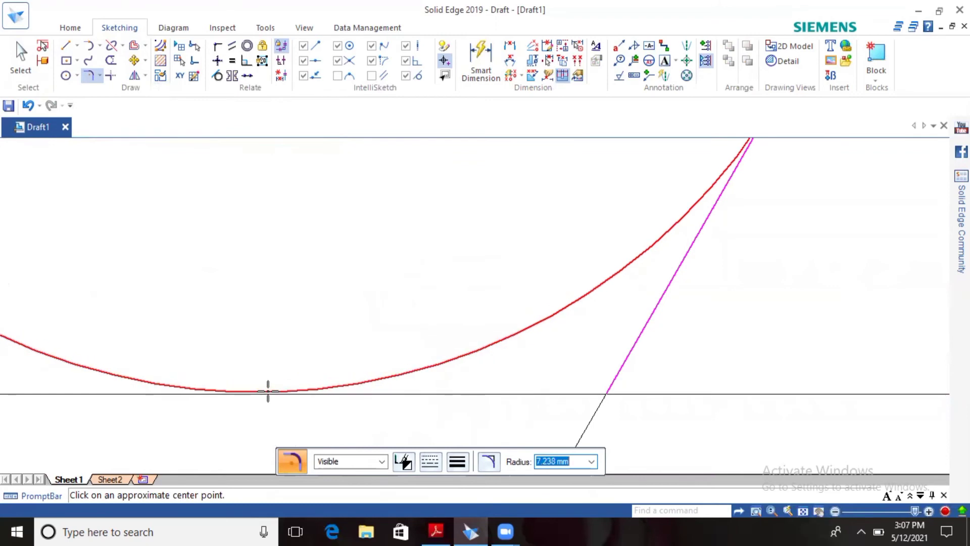
scroll(266, 390, "up", 3)
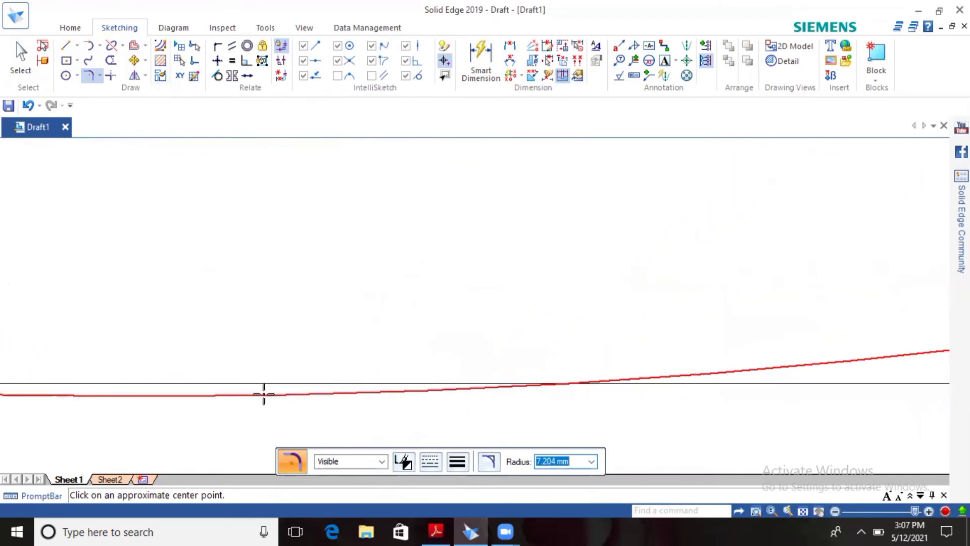
scroll(264, 392, "down", 2)
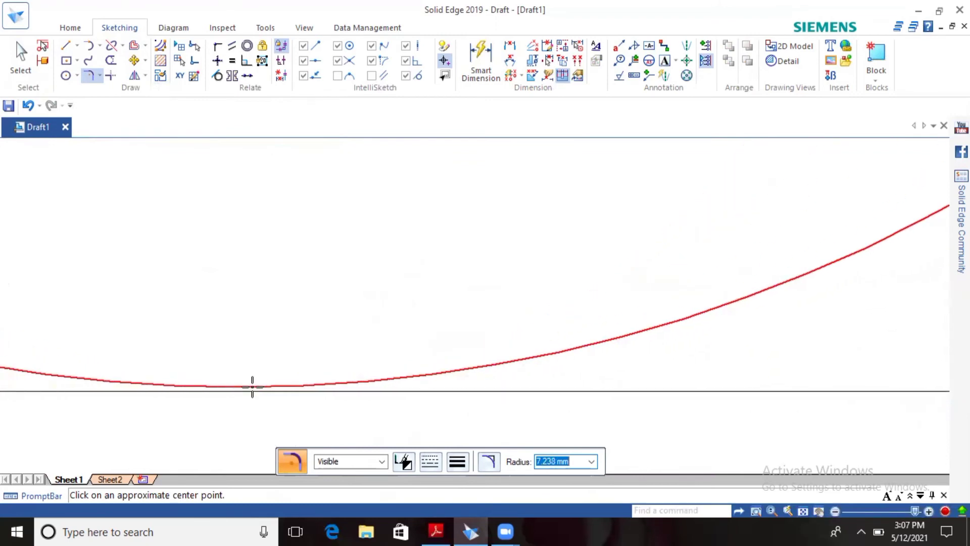
scroll(250, 392, "up", 3)
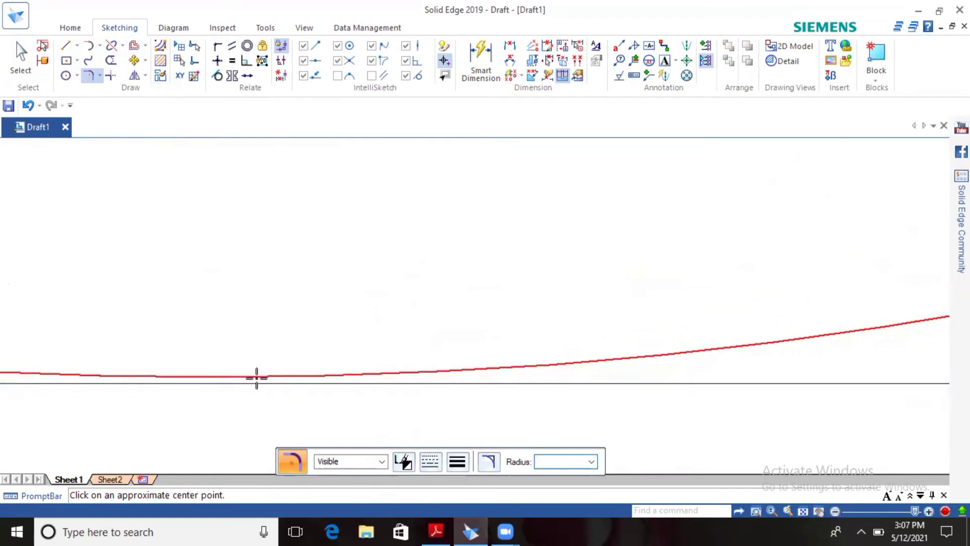
left_click(257, 383)
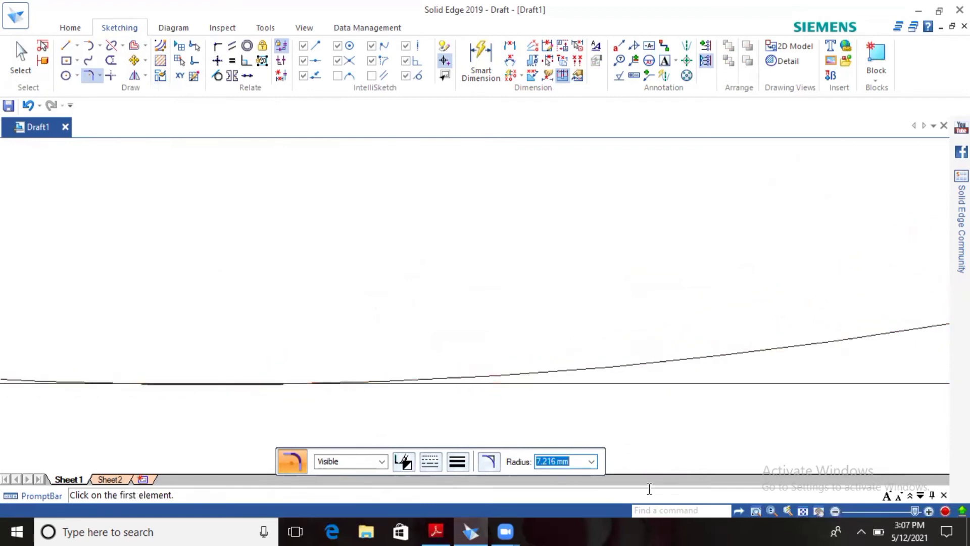
left_click(804, 511)
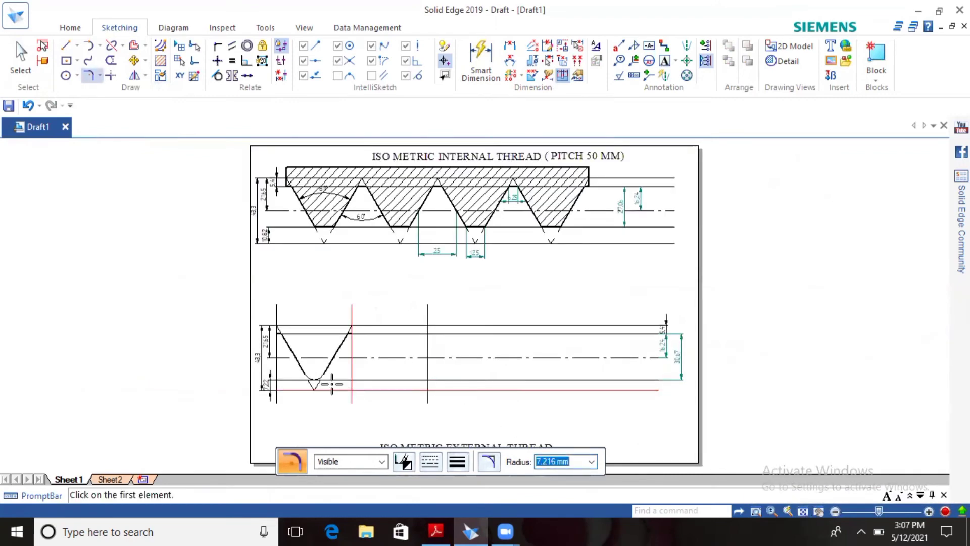
- Extend the two short flank stubs below the root line up to the ends of the fillet arc
scroll(313, 378, "up", 4)
scroll(313, 378, "up", 3)
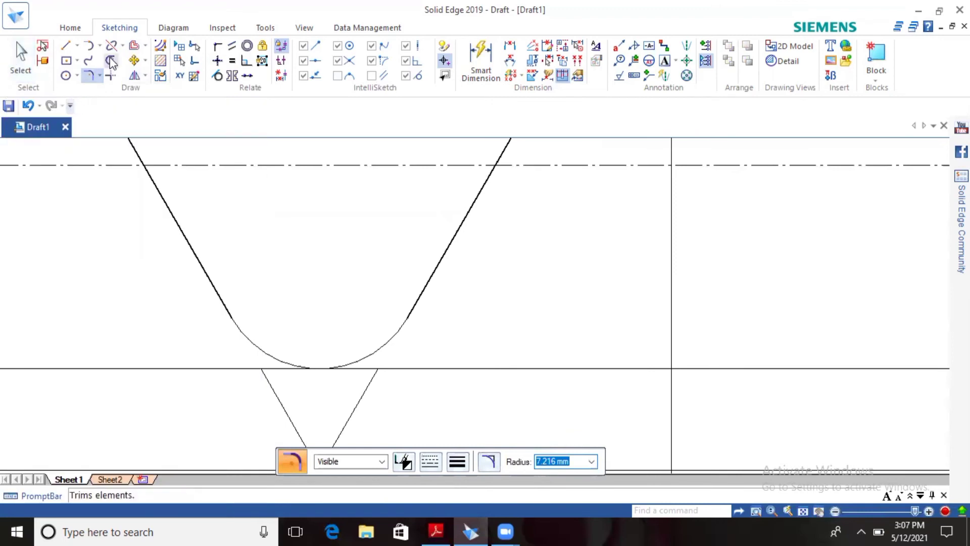
left_click(123, 62)
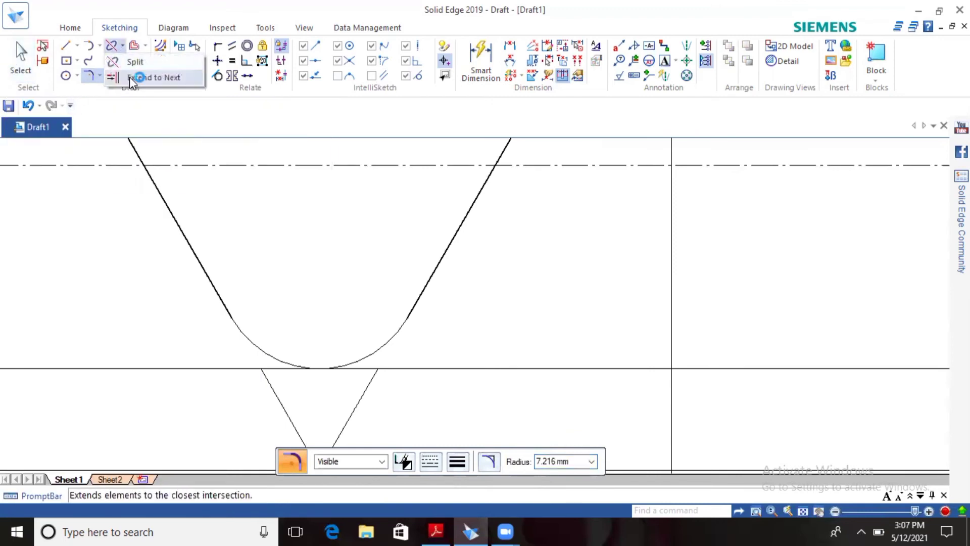
left_click(130, 77)
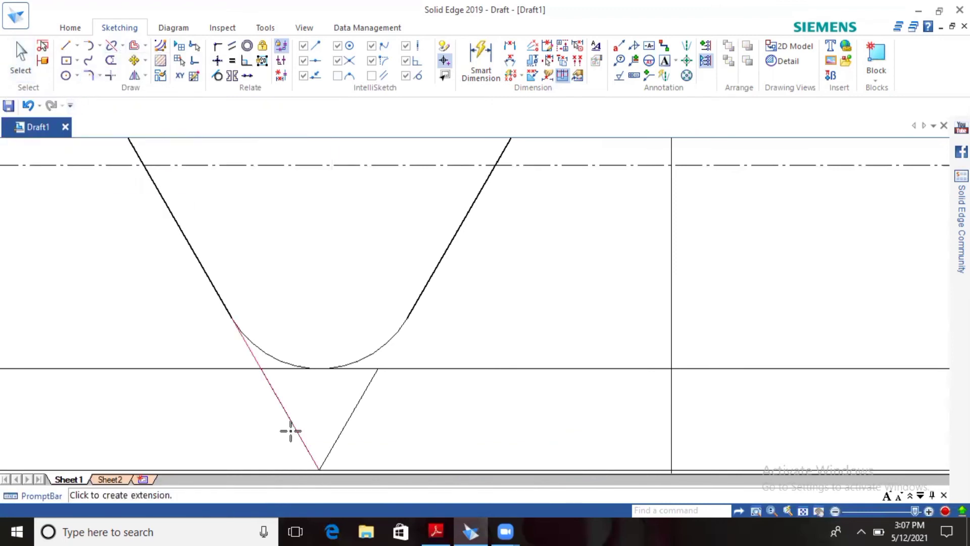
left_click(359, 403)
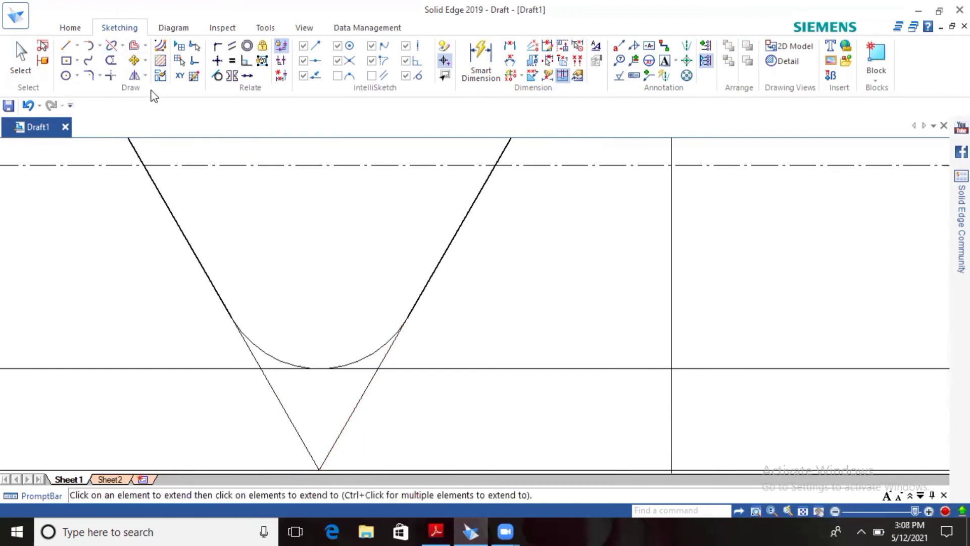
- Change the line type of both extended flank stubs below the fillet to dashed
left_click(19, 58)
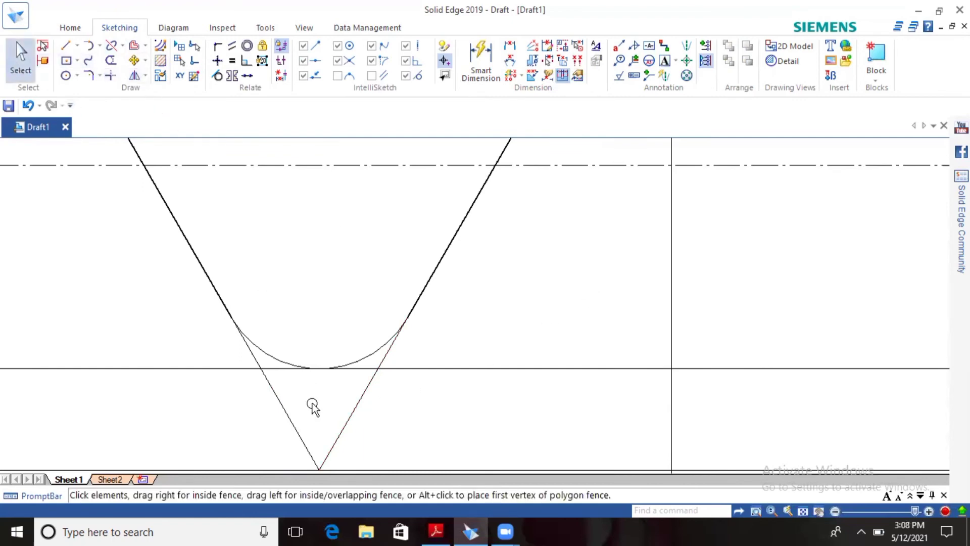
left_click(346, 417)
left_click(427, 461)
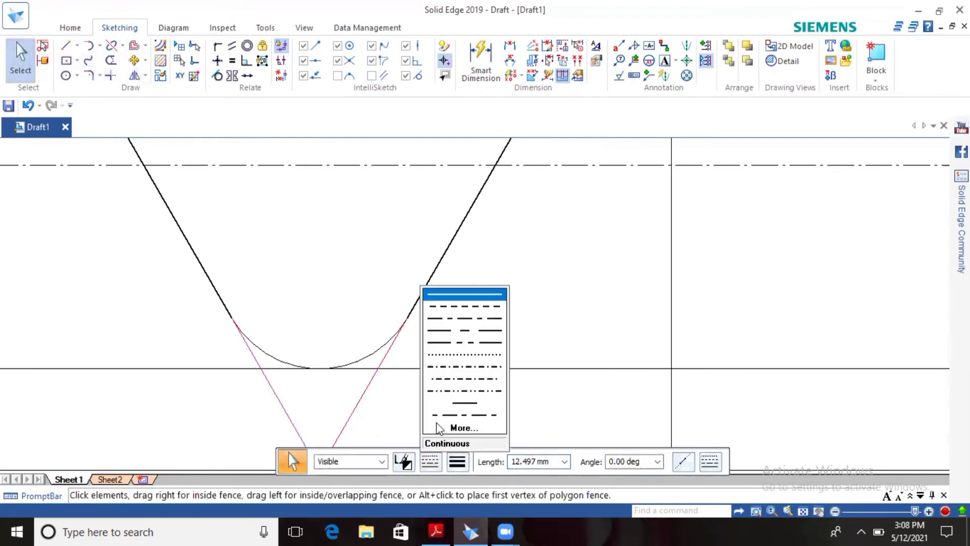
left_click(457, 314)
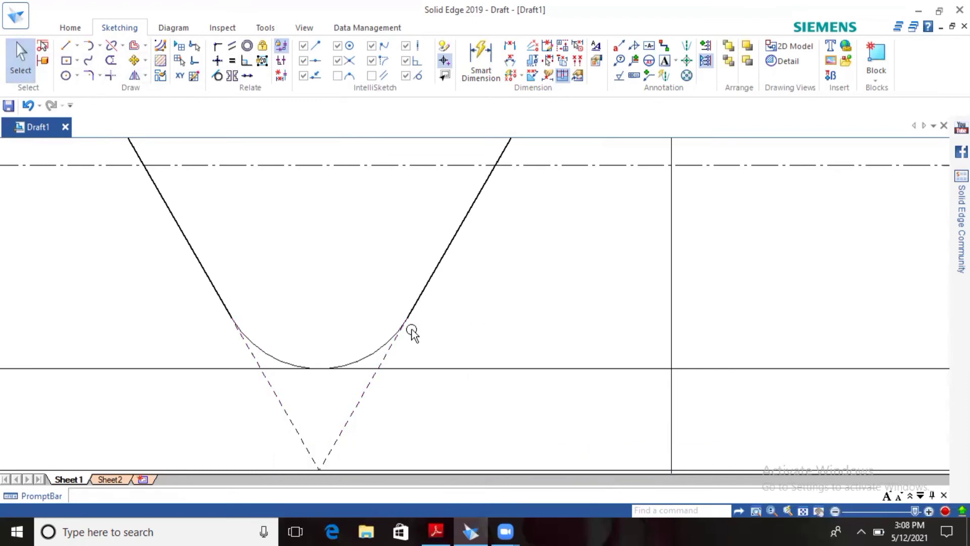
- Apply the thicker line width to the root fillet arc
left_click(368, 353)
left_click(439, 459)
left_click(457, 460)
left_click(478, 387)
left_click(571, 399)
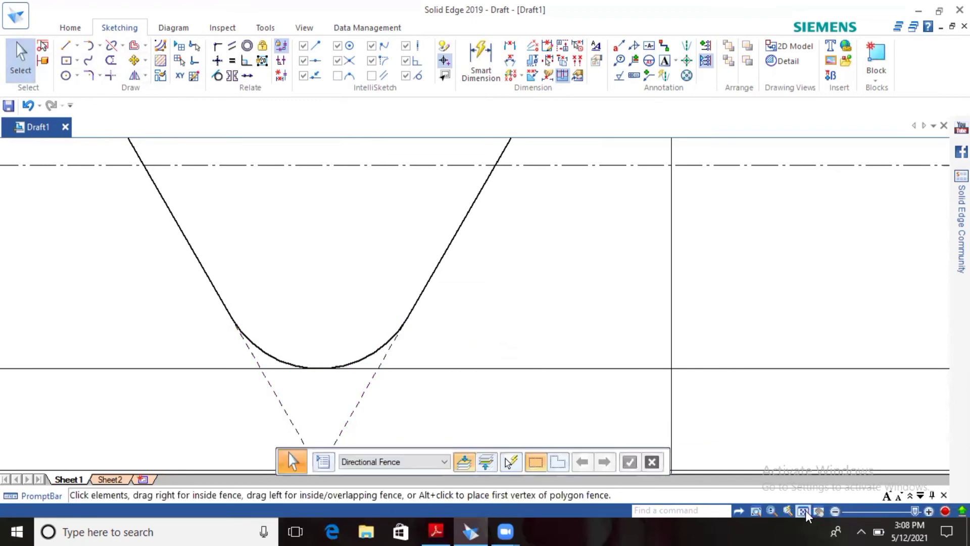
- Mirror the complete first groove profile about the second vertical line, keeping the original
left_click(804, 512)
scroll(338, 390, "up", 4)
left_click_drag(195, 241, 391, 439)
left_click(135, 75)
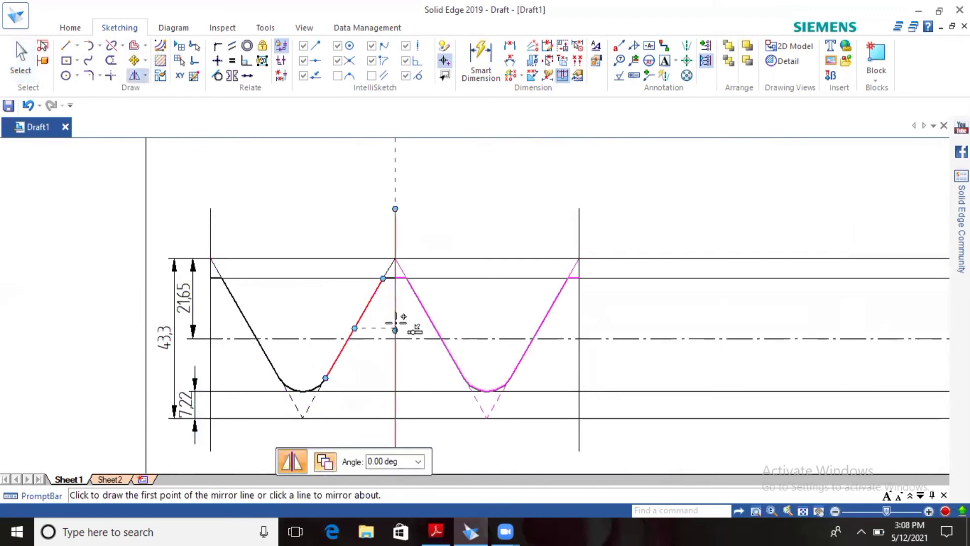
left_click(394, 325)
- Mirror both groove profiles about the third vertical line, keeping the originals, to get four grooves
left_click_drag(195, 231, 597, 433)
left_click(134, 77)
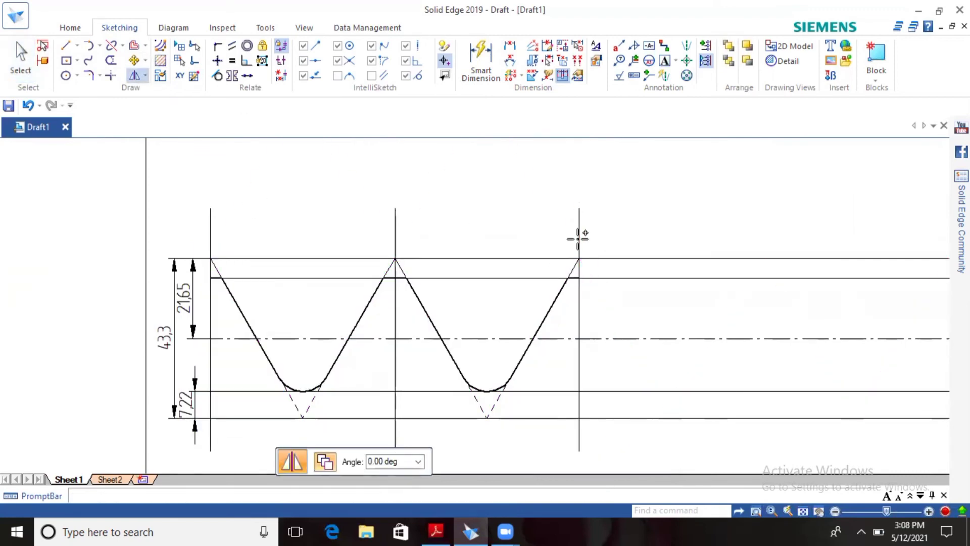
left_click(579, 239)
- Delete the three vertical construction lines crossing the external thread profile
left_click(395, 226)
left_click(212, 225)
key("Delete")
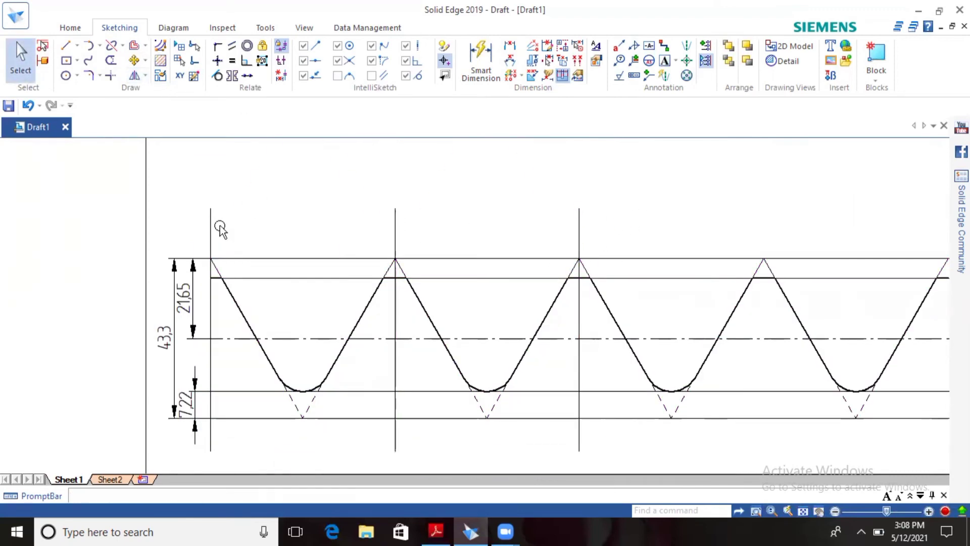
left_click(396, 211)
key("Delete")
left_click(576, 225)
key("Delete")
- Dimension the pitch between the second and third peaks and the third groove's width along the pitch centre line
left_click(510, 46)
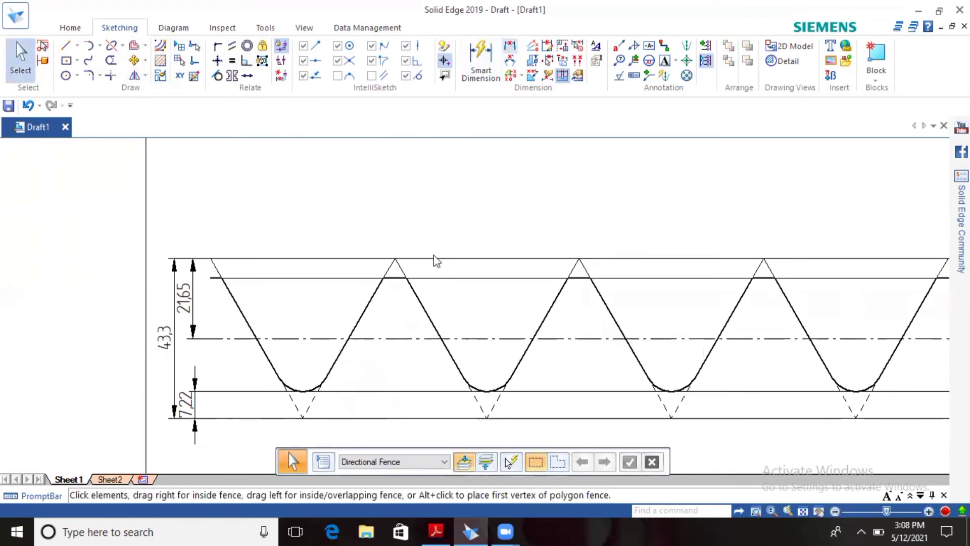
left_click(395, 259)
left_click(578, 259)
left_click(635, 218)
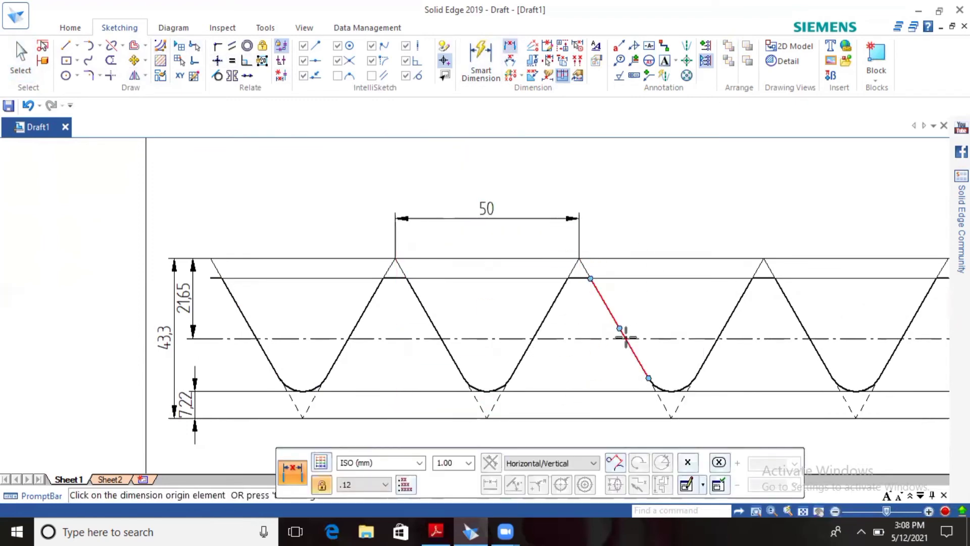
left_click(624, 335)
left_click(719, 338)
- Dimension the width of the flat crest between the third and fourth grooves, above the profile
left_click(753, 278)
right_click(769, 277)
left_click(752, 278)
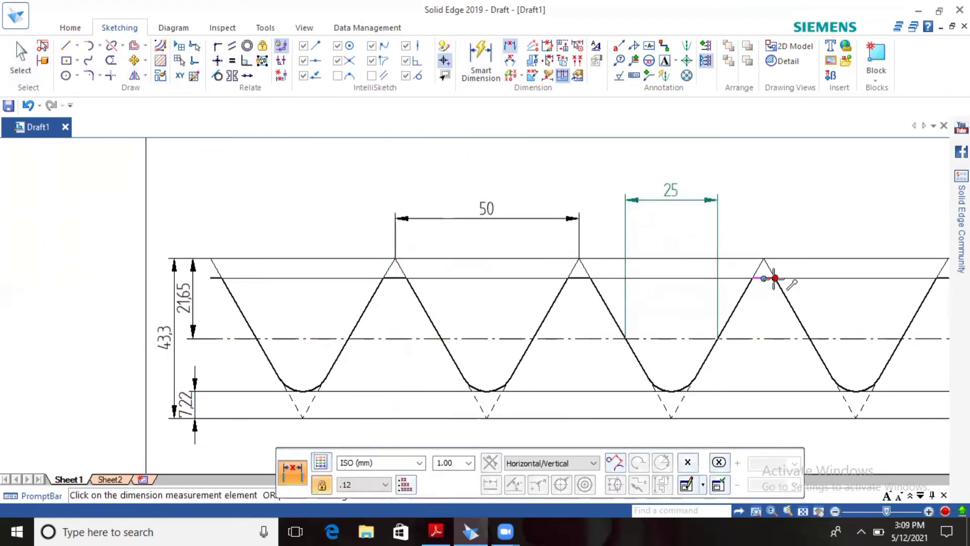
left_click(773, 278)
left_click(769, 215)
right_click(829, 237)
- Dimension the fourth groove's width between its flanks on the root line, above the rounded root
scroll(894, 314, "up", 3)
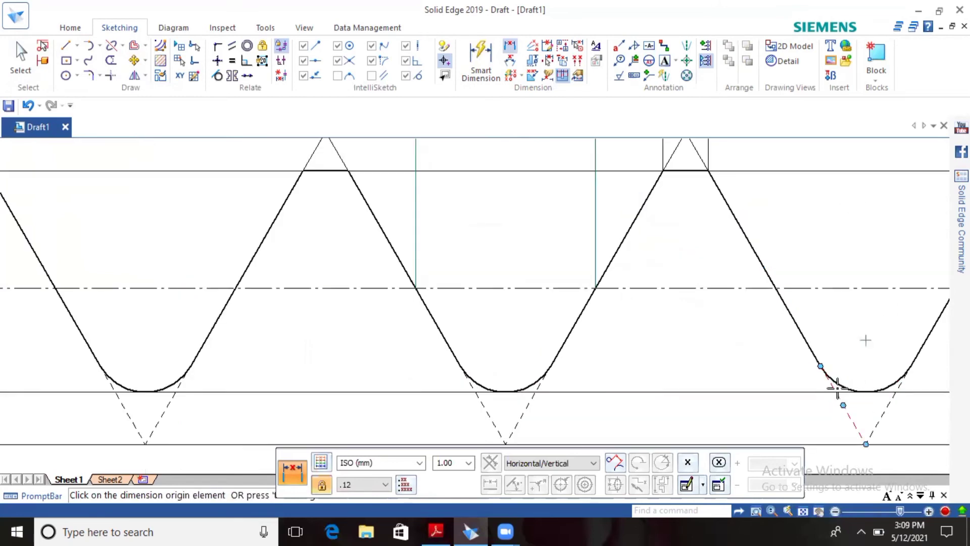
left_click(839, 391)
left_click(896, 389)
left_click(873, 234)
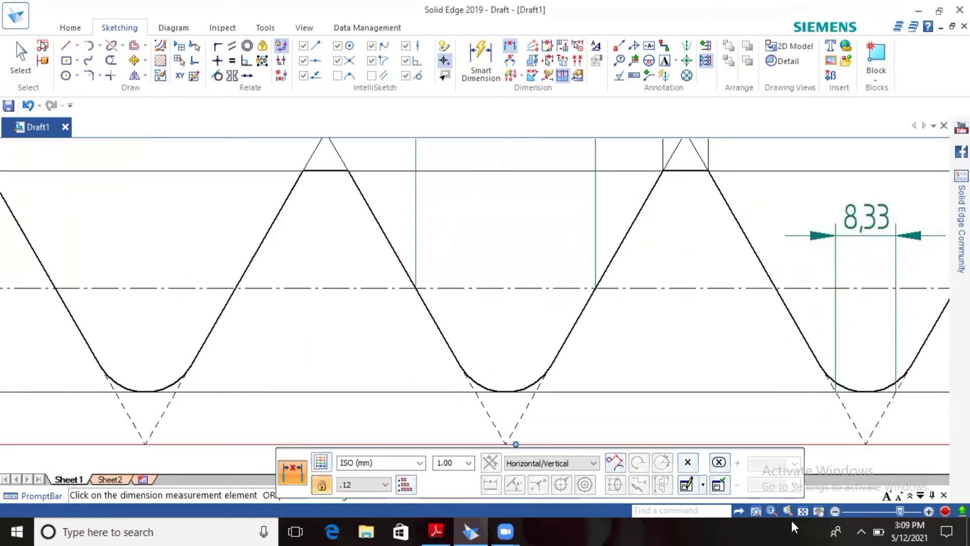
- Draw the body outline from the first peak down past the lowest line, across horizontally, and up to the last peak
left_click(803, 511)
left_click(66, 46)
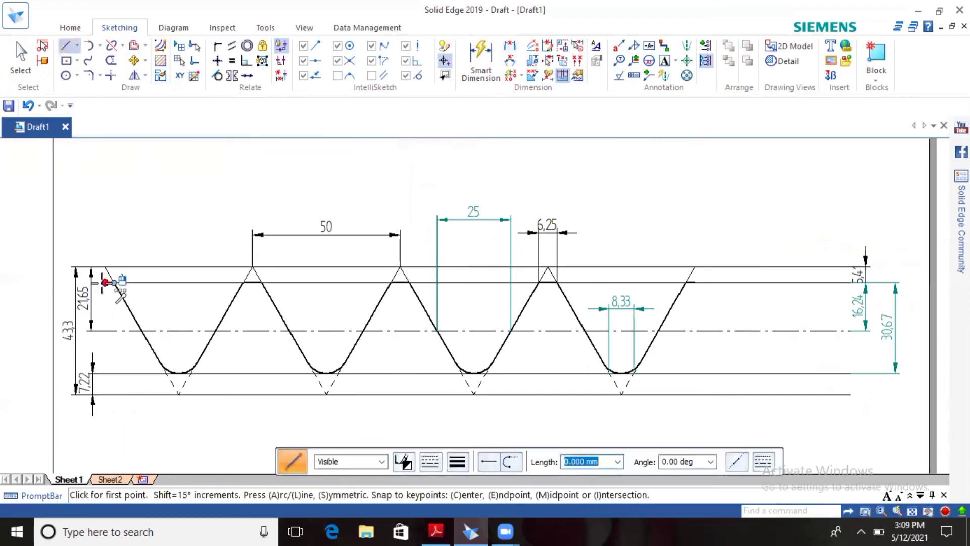
left_click(104, 266)
left_click(105, 420)
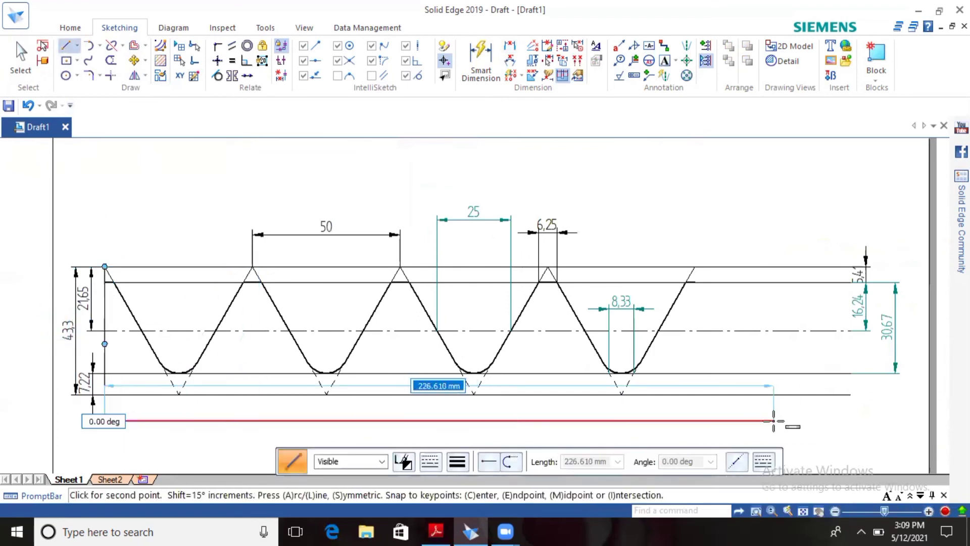
left_click(694, 421)
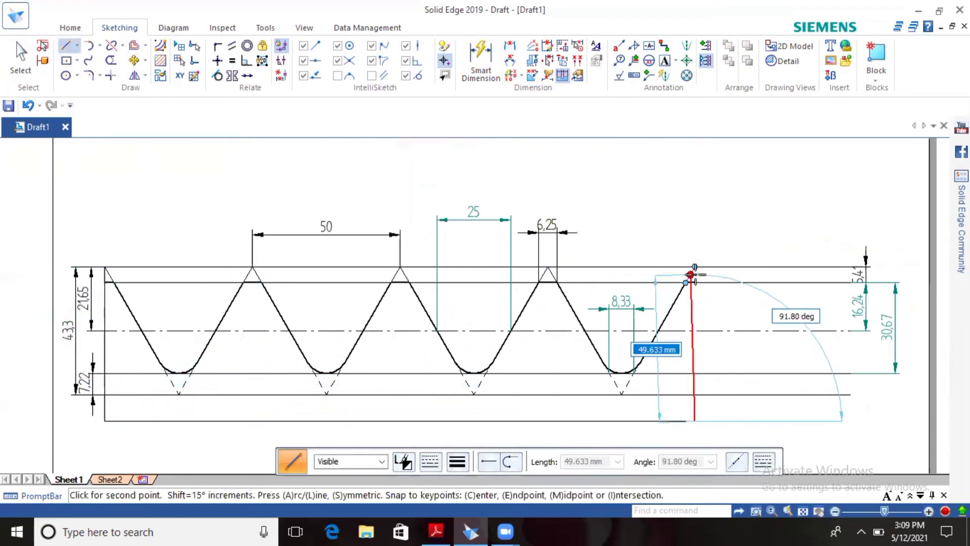
left_click(694, 266)
right_click(751, 268)
- Hatch the lowest body strip, the first half tooth, the second tooth, and the upper parts of the third and last teeth at 45°, 3.175 mm spacing
left_click(160, 60)
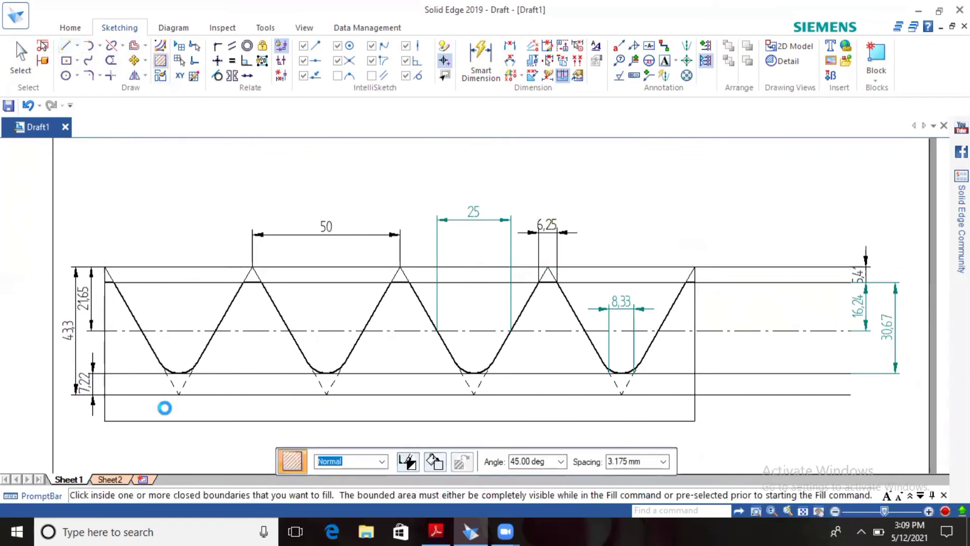
left_click(162, 404)
left_click(661, 142)
left_click(118, 318)
left_click(124, 345)
left_click(231, 349)
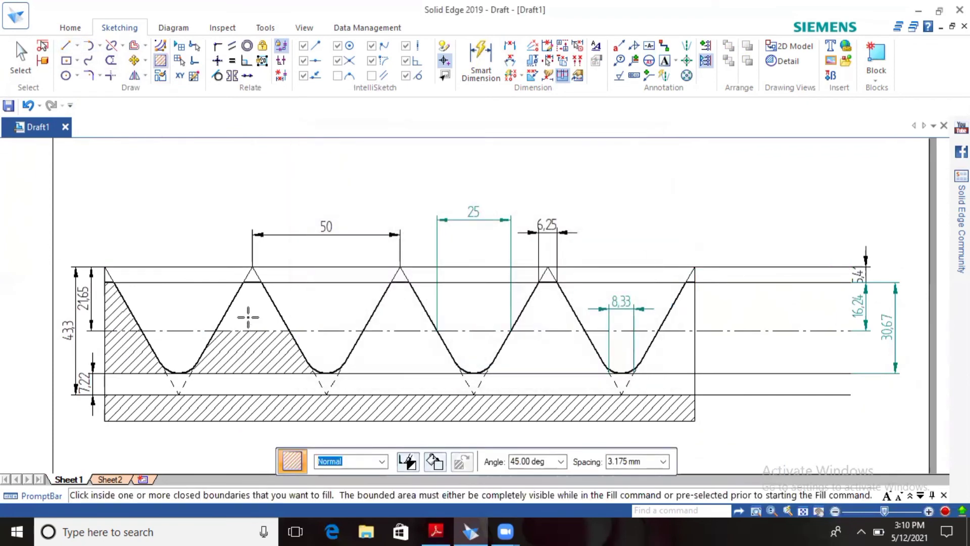
left_click(247, 316)
left_click(401, 318)
left_click(684, 318)
- Hatch the strip between the root line and the lowest thread line, plus the remaining lower parts of the third and last teeth
scroll(403, 421, "up", 1)
left_click(417, 382)
left_click(473, 361)
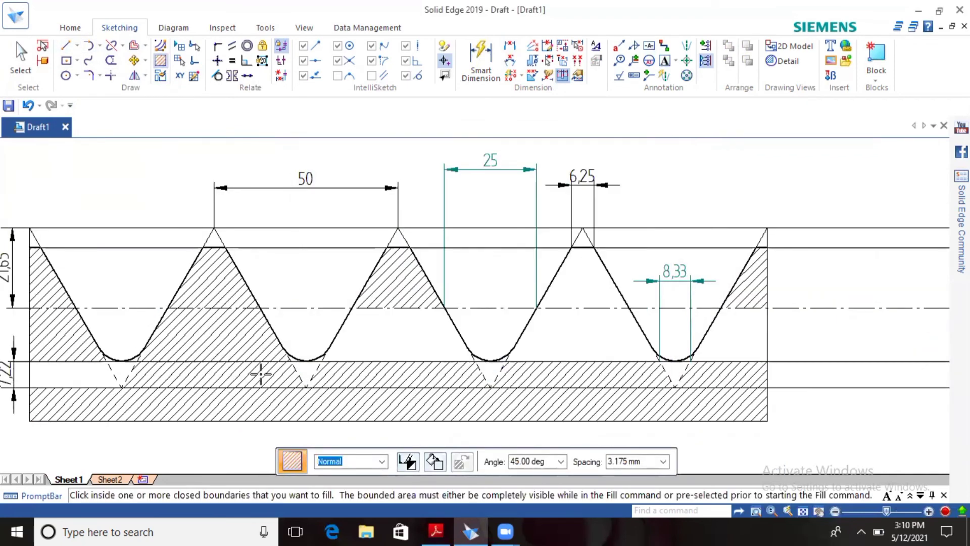
left_click(47, 378)
left_click(472, 361)
left_click(65, 371)
scroll(658, 257, "down", 1)
left_click(751, 325)
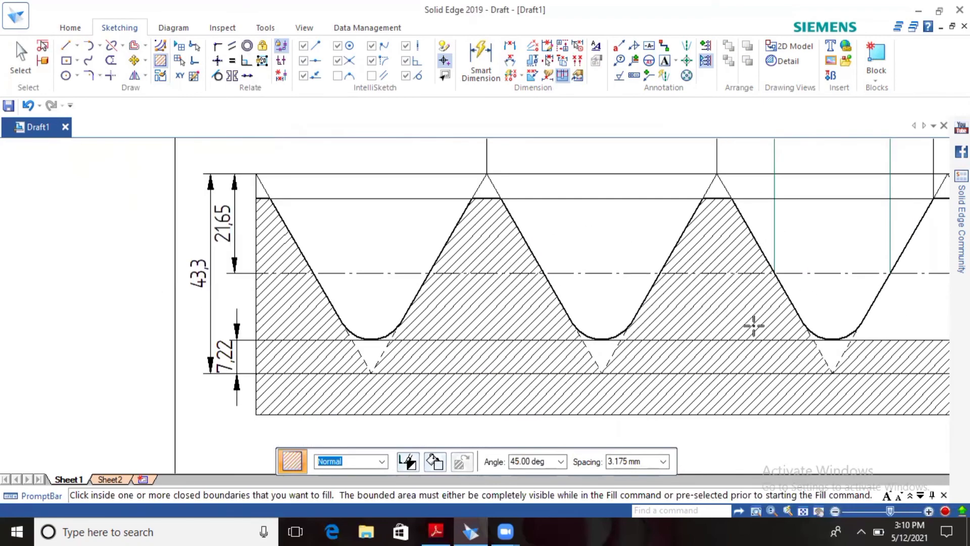
scroll(566, 354, "down", 2)
scroll(567, 354, "up", 2)
scroll(565, 368, "down", 2)
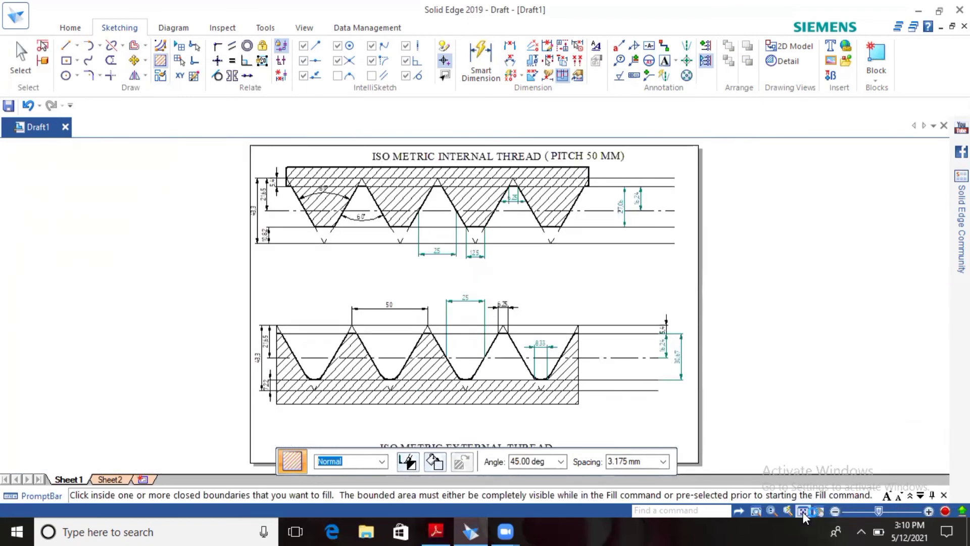
- Apply the thicker line width to the two vertical sides and the base line of the external thread body outline
left_click(20, 59)
scroll(366, 384, "up", 3)
left_click(148, 291)
left_click(257, 434, "ctrl")
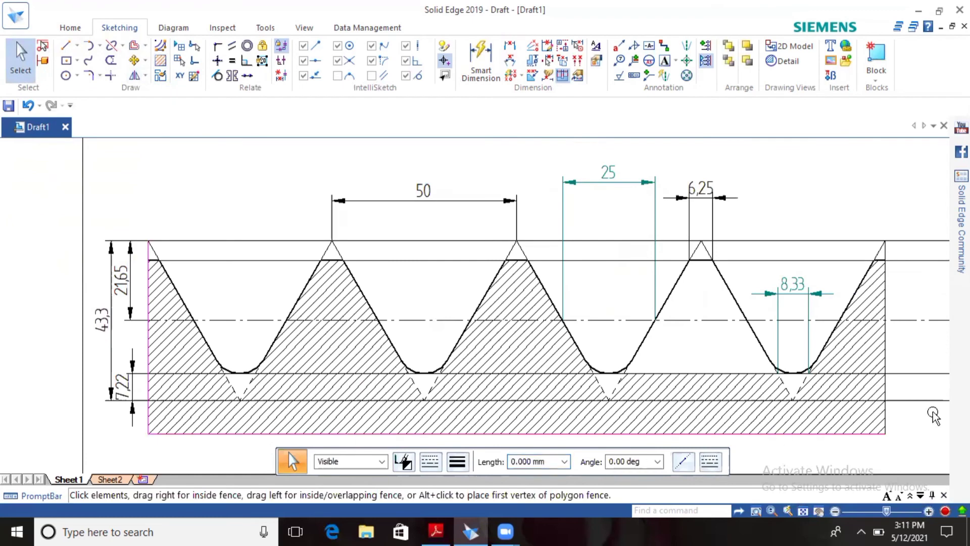
left_click(885, 353, "ctrl")
left_click(462, 459)
left_click(479, 388)
left_click(838, 177)
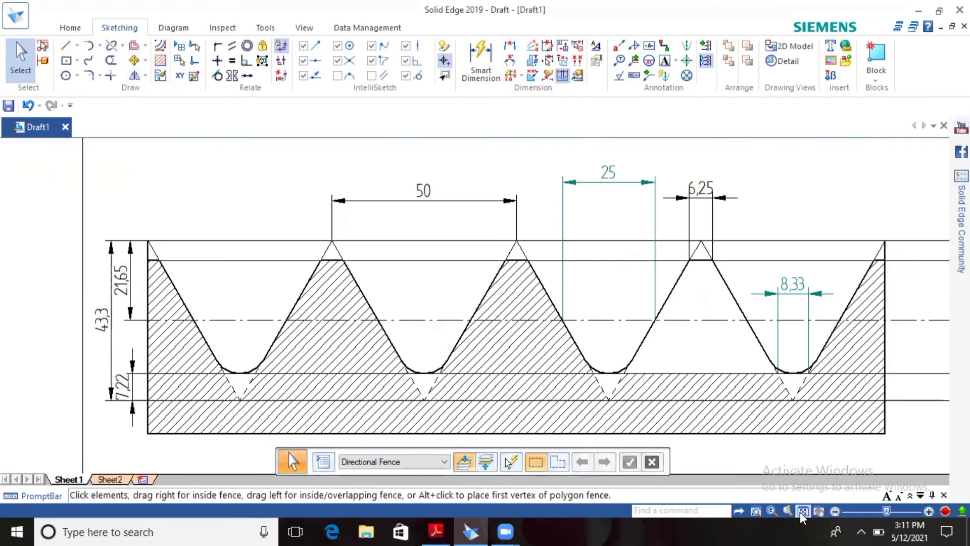
- Copy both complete thread drawings with their titles and dimensions from Sheet1 and paste one copy onto Sheet2
left_click(801, 511)
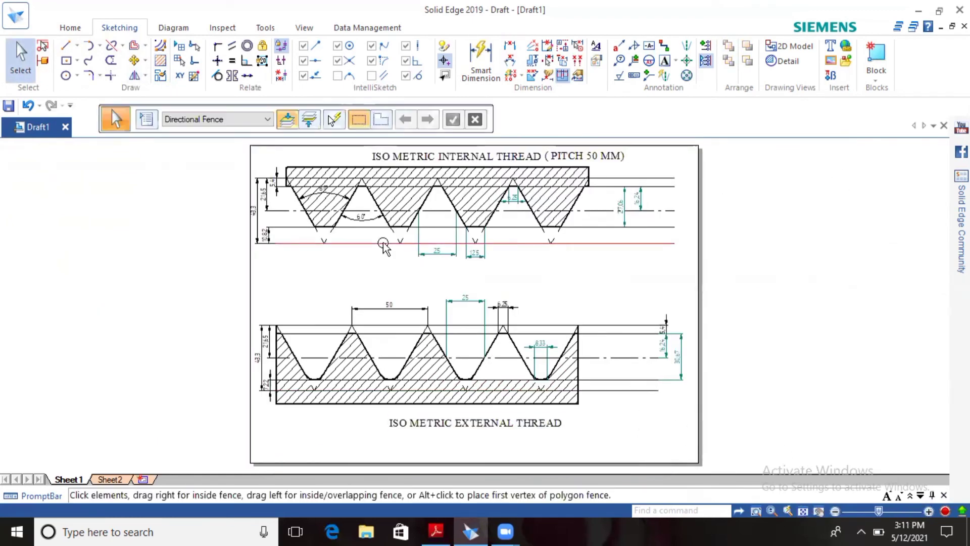
key("ctrl+a")
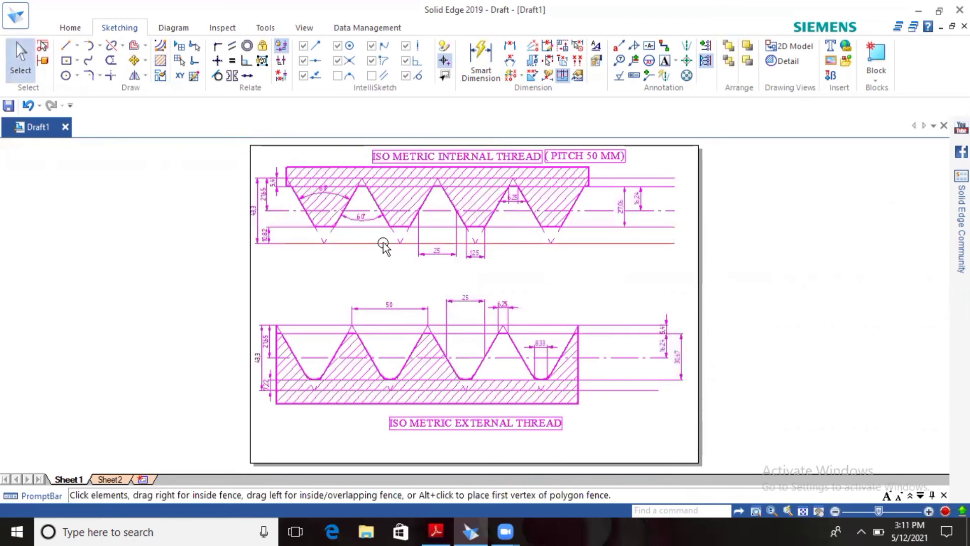
key("ctrl+c")
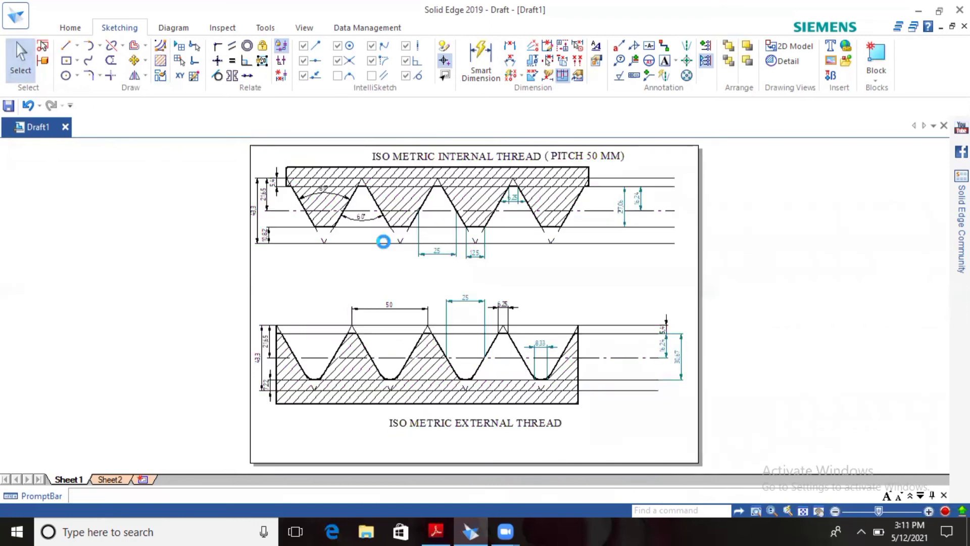
left_click(110, 480)
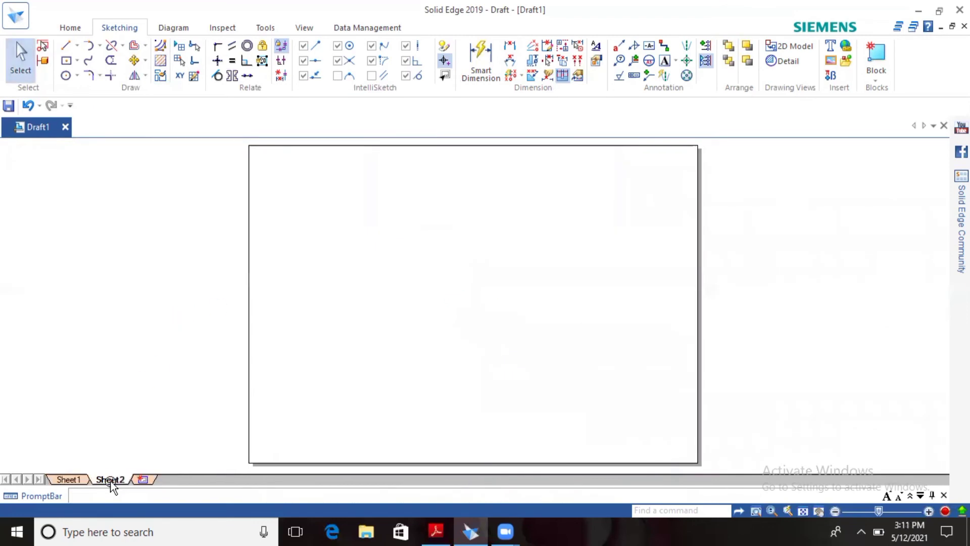
key("ctrl+v")
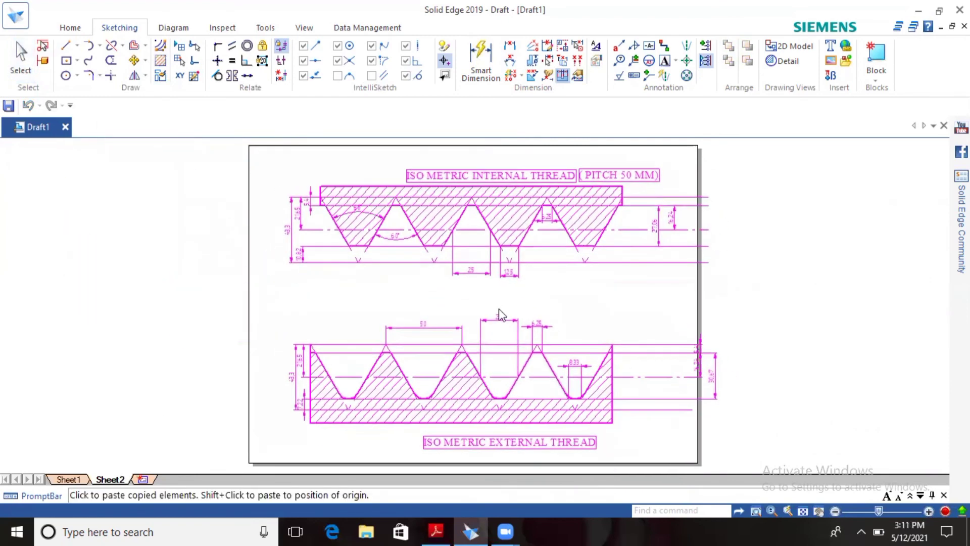
left_click(493, 300)
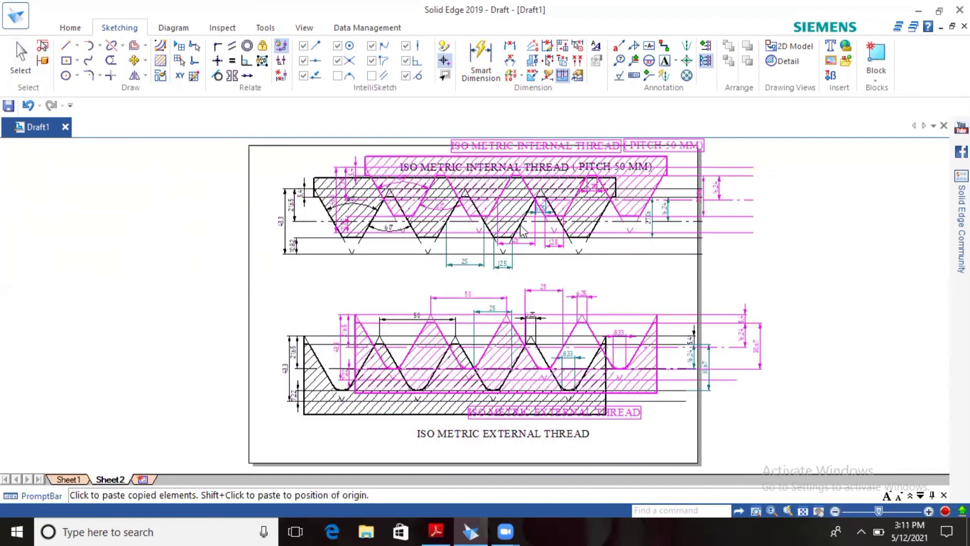
key("Escape")
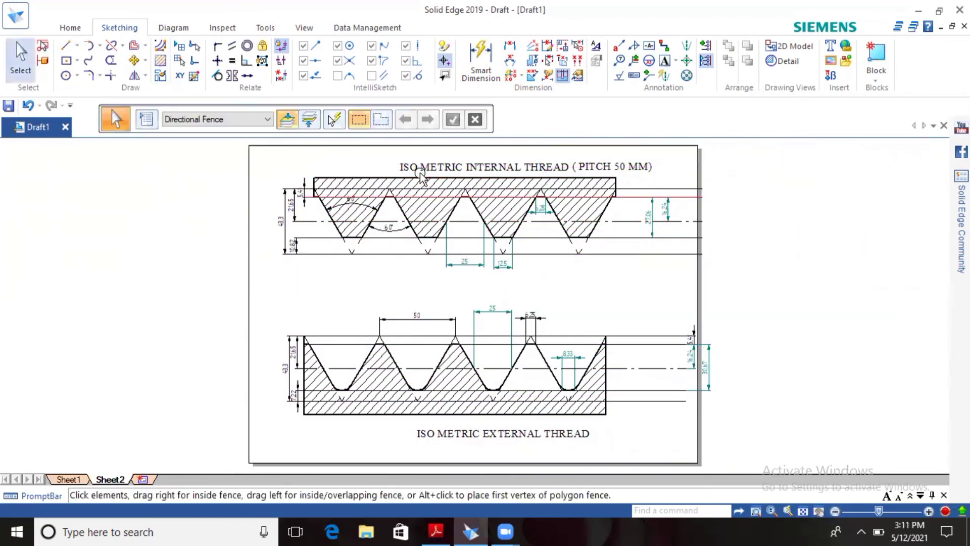
- Delete the dimensions, horizontal construction lines, centre lines and the two thread titles from the copy on Sheet2, keeping the pitch note
key("Delete")
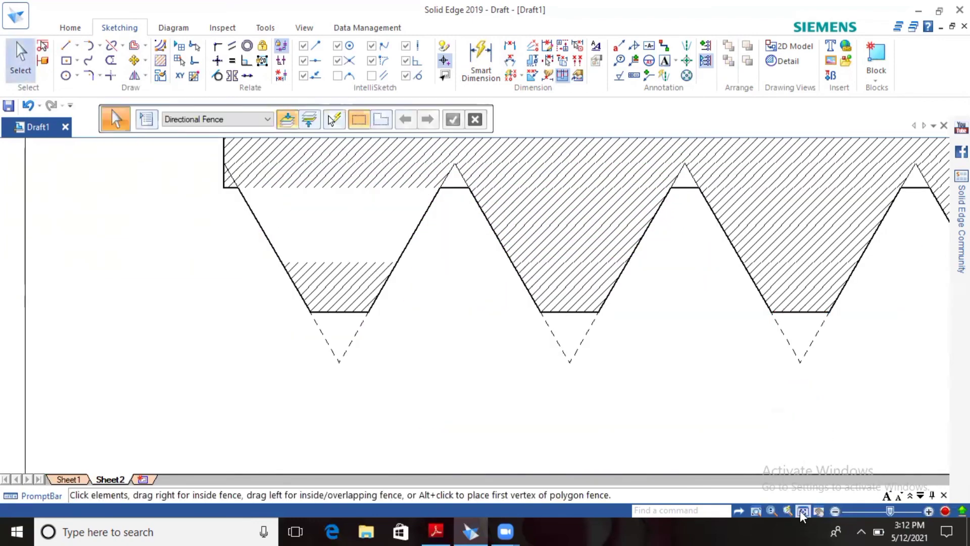
left_click(802, 510)
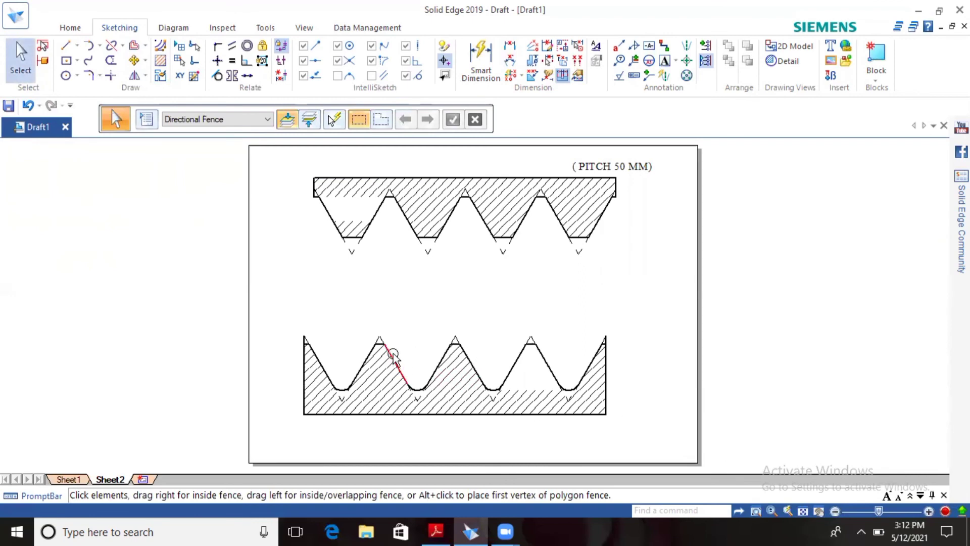
- Move the whole external thread profile from its first full crest's midpoint to the midpoint of the internal thread's first full groove flat
left_click_drag(280, 318, 650, 440)
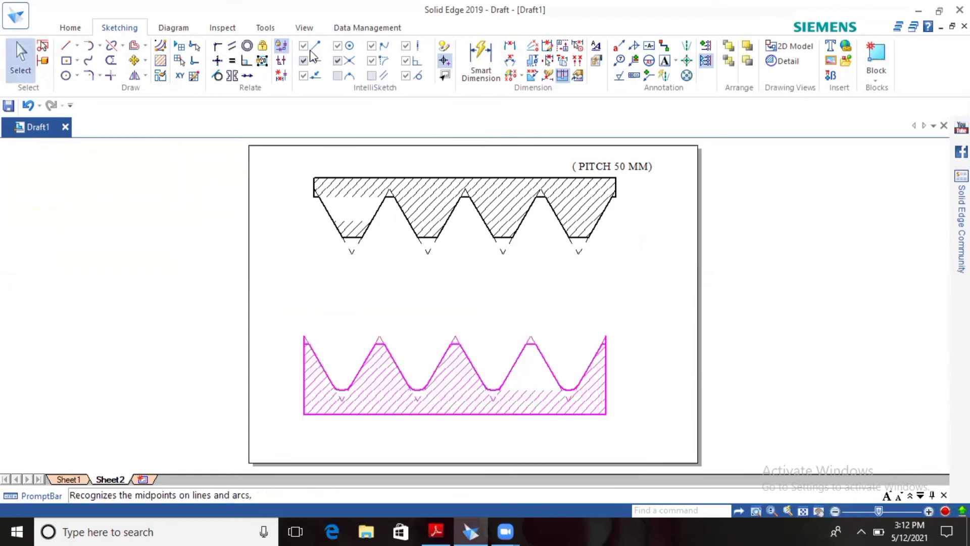
left_click(135, 62)
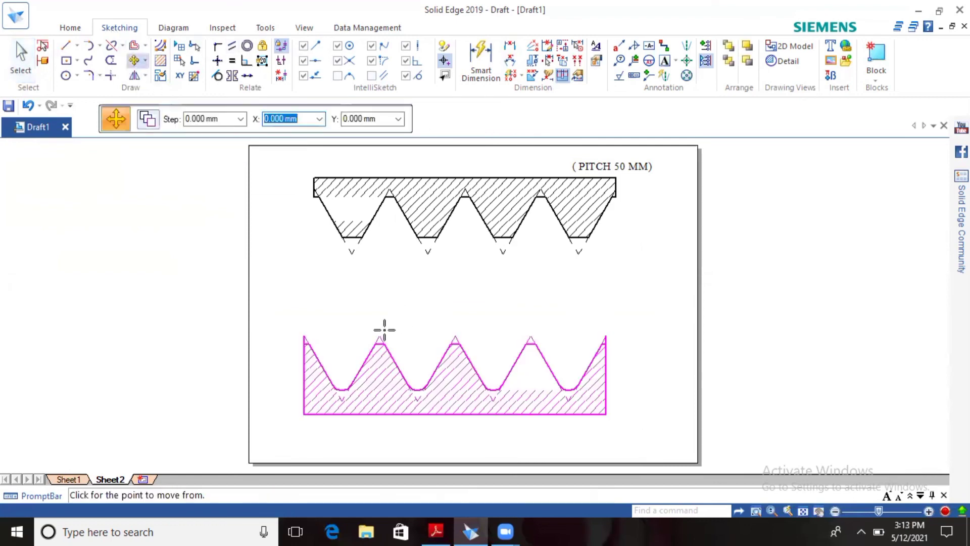
scroll(383, 329, "up", 3)
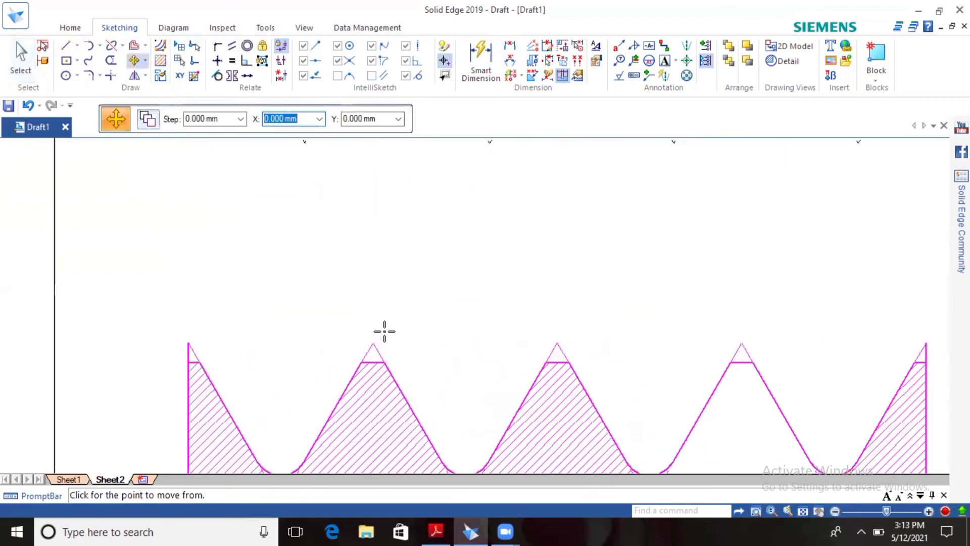
left_click(373, 361)
left_click(799, 510)
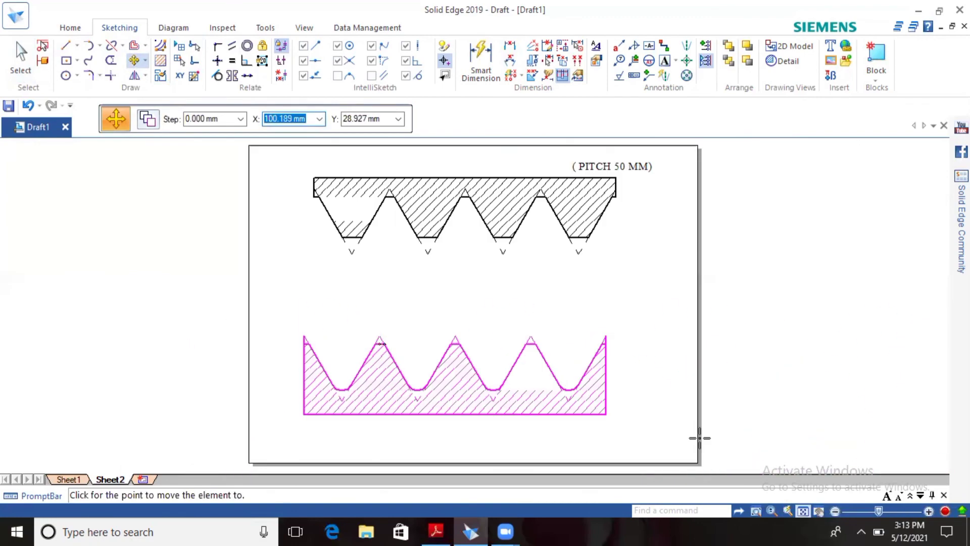
scroll(389, 195, "up", 5)
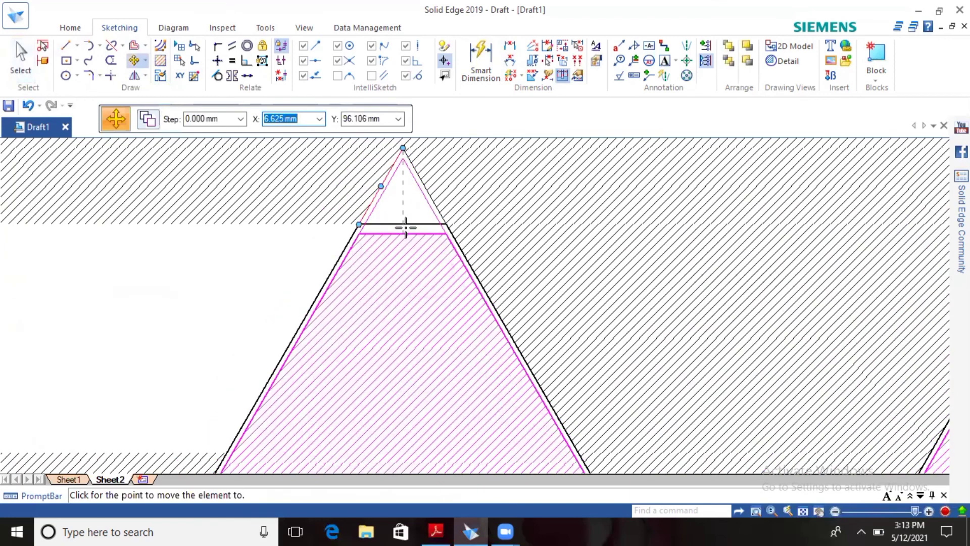
left_click(402, 222)
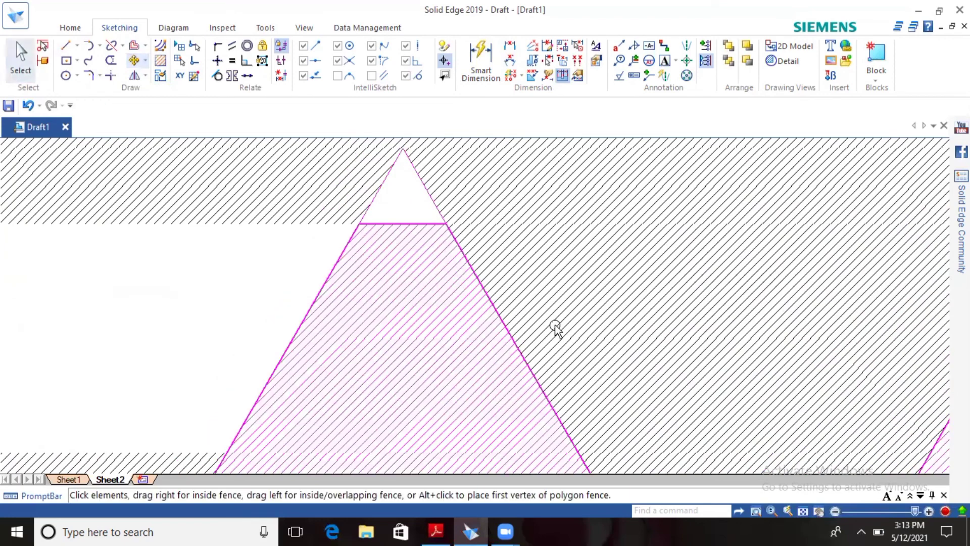
left_click(802, 510)
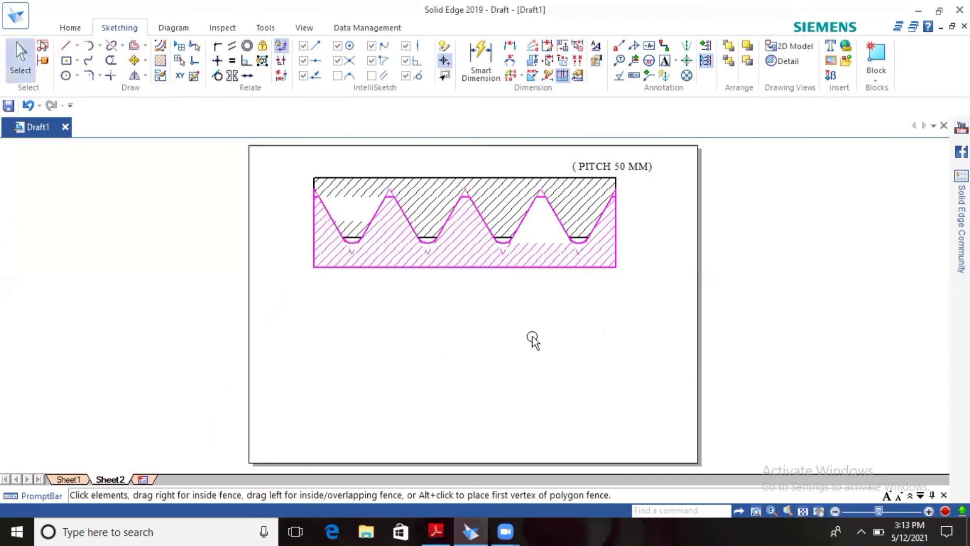
left_click(514, 317)
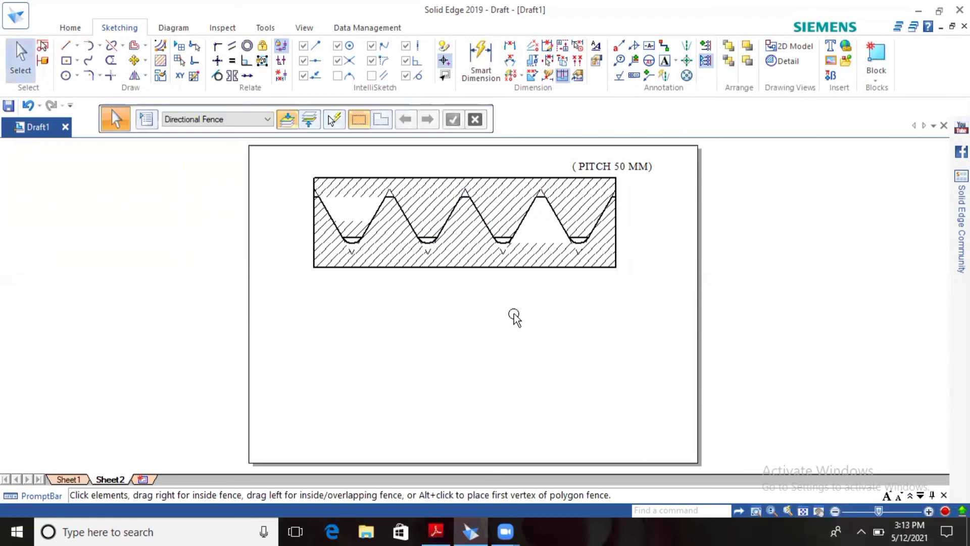
- Start a text annotation in the empty area below the mated thread profiles
left_click(665, 60)
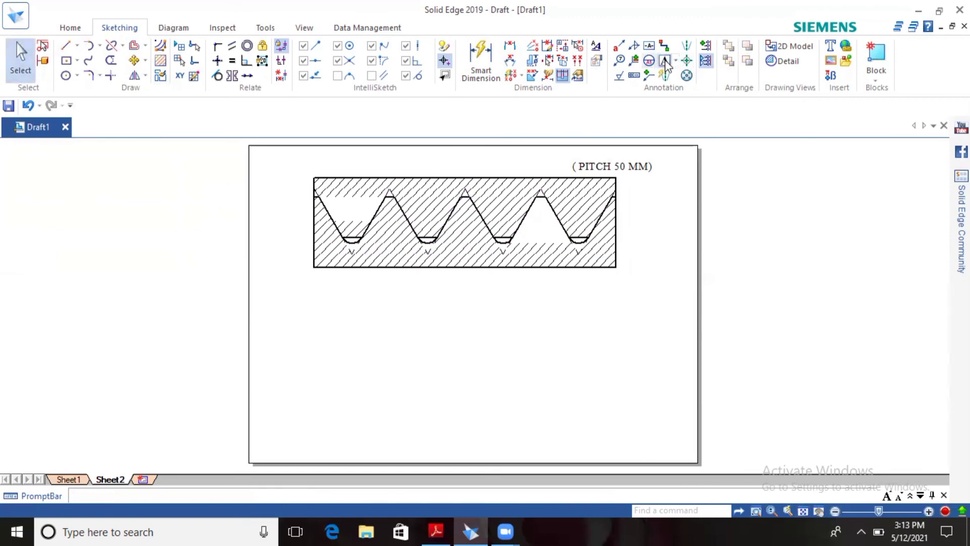
left_click(343, 296)
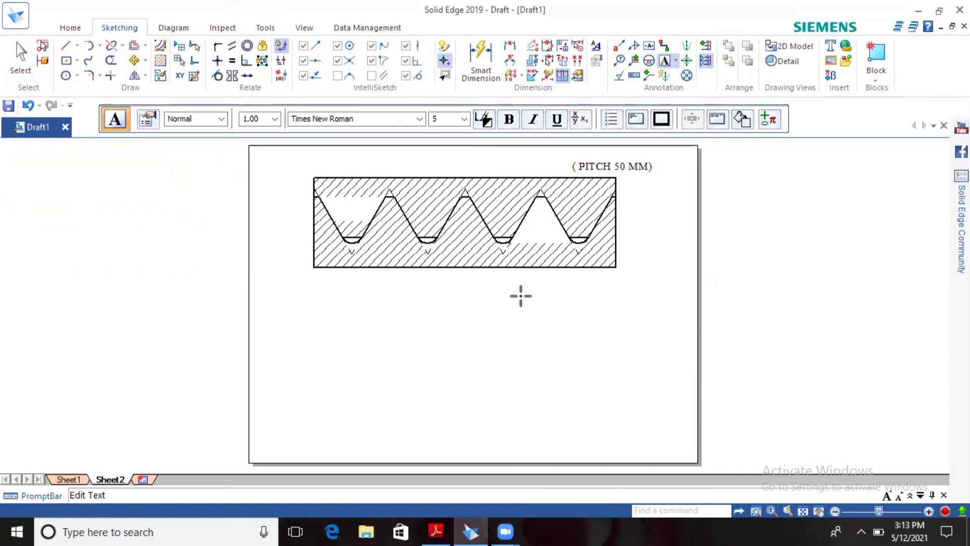